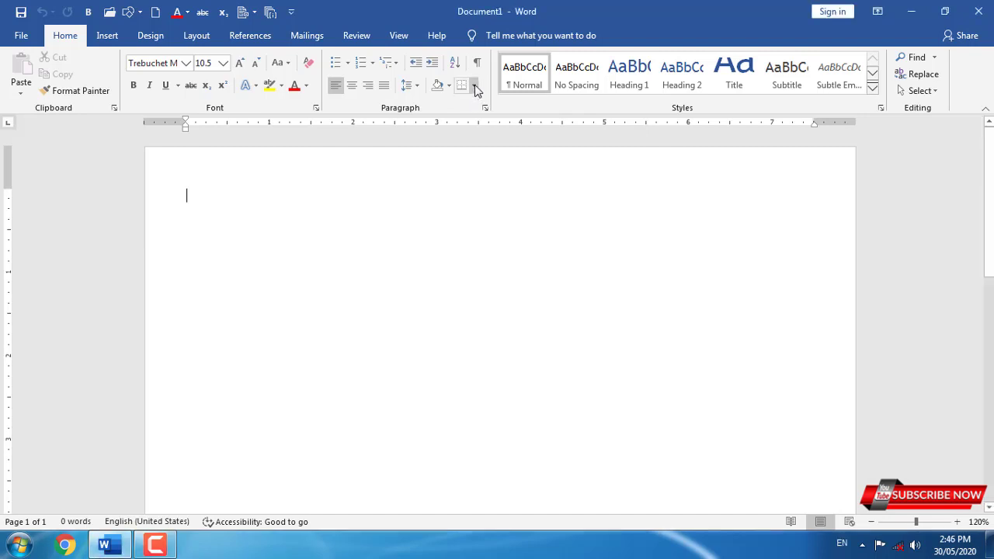
click(476, 87)
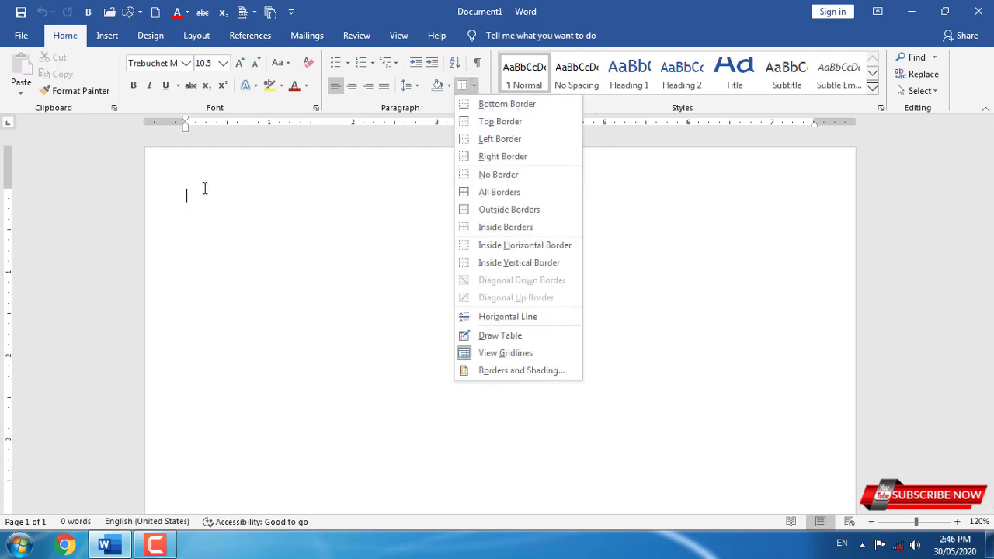
key(o)
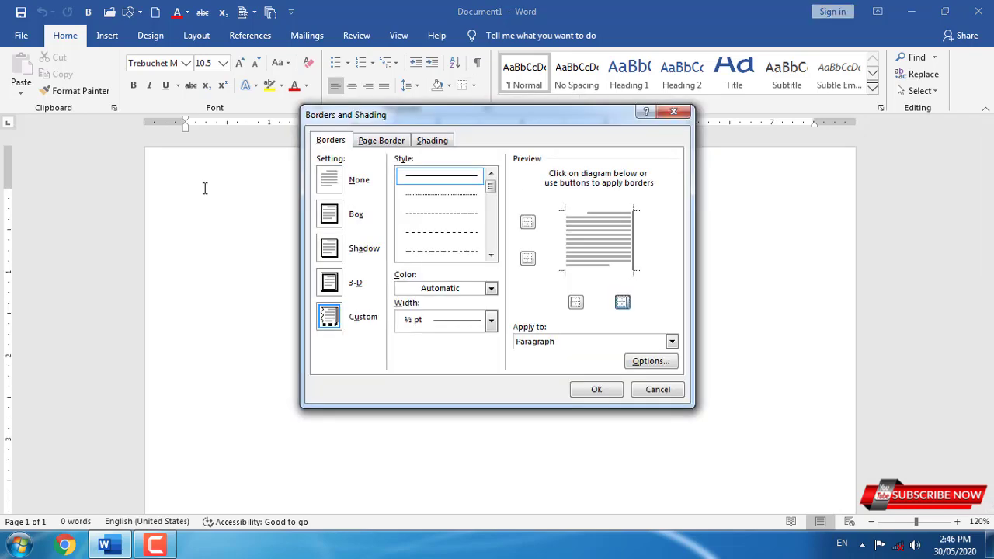
click(673, 114)
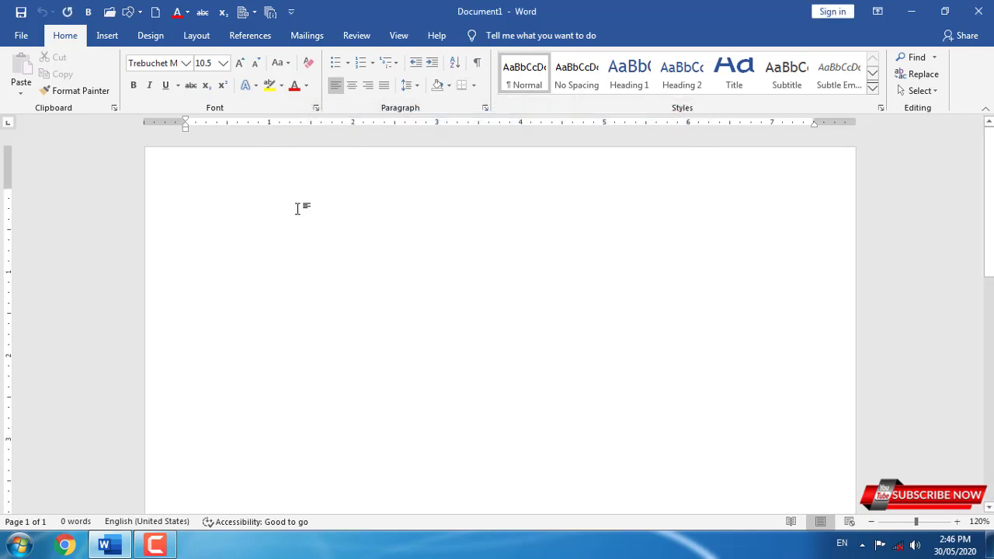
Enter the heading text "Orion Computer Education Center" on the first line of the document.
text(Orion )
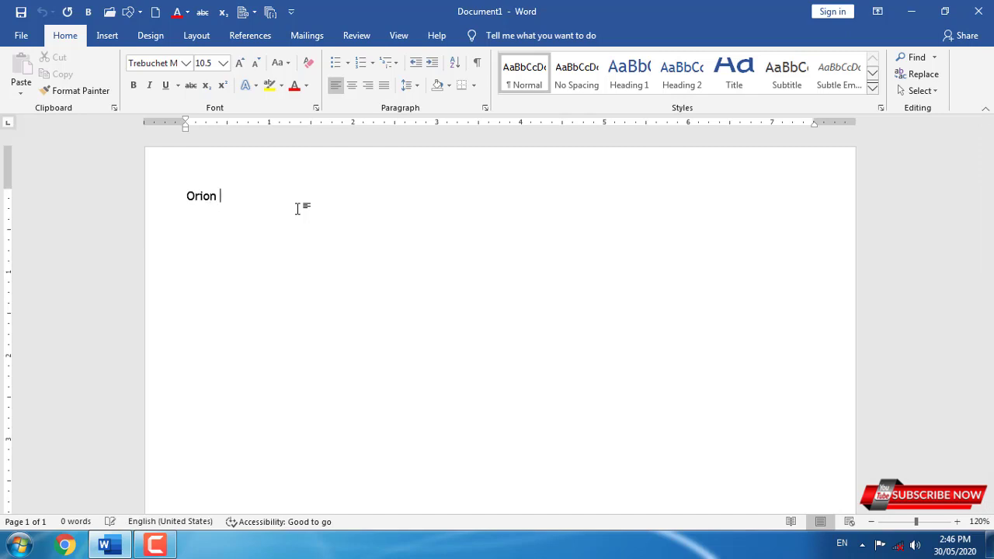
text(COmputer Education Cent)
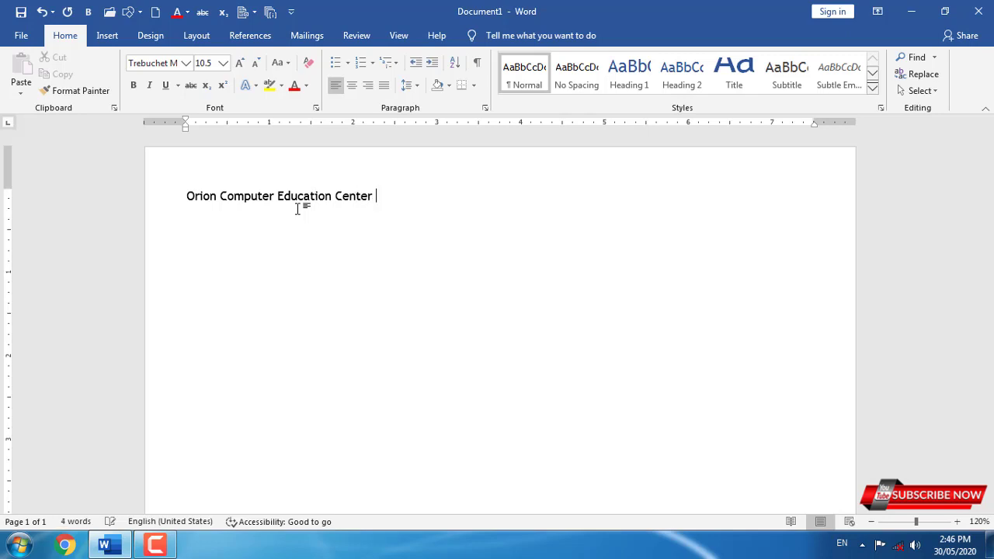
text(er)
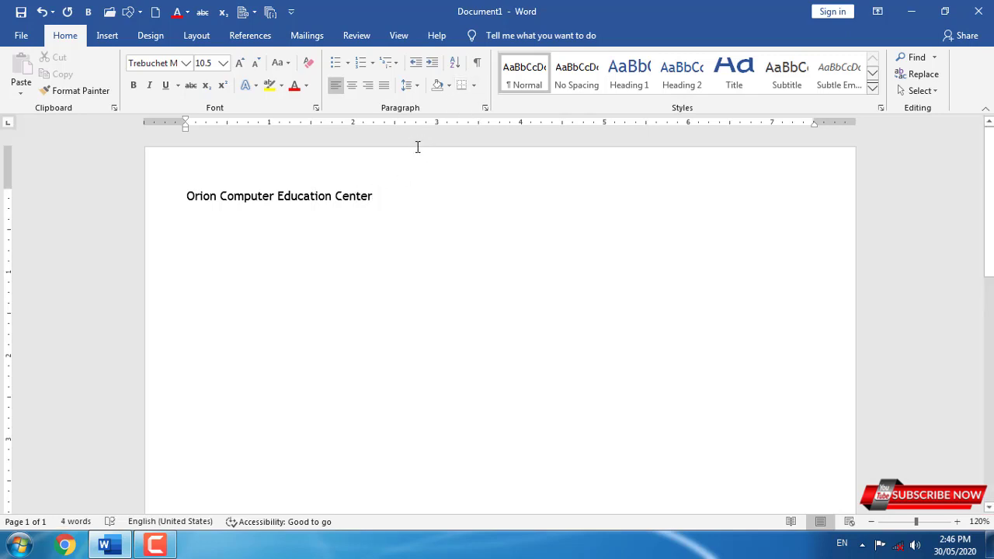
Try All Borders on the heading paragraph and reset it to No Border.
click(474, 86)
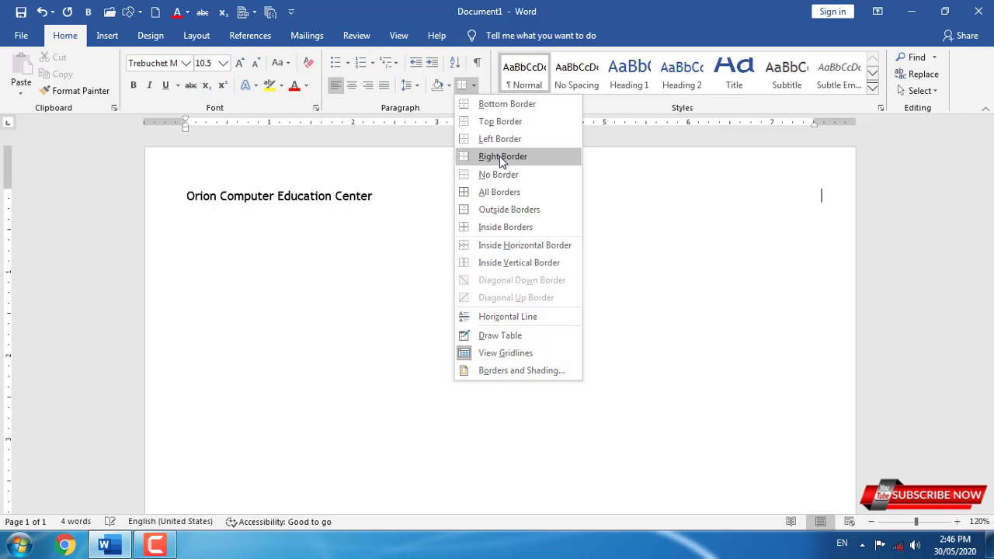
click(499, 192)
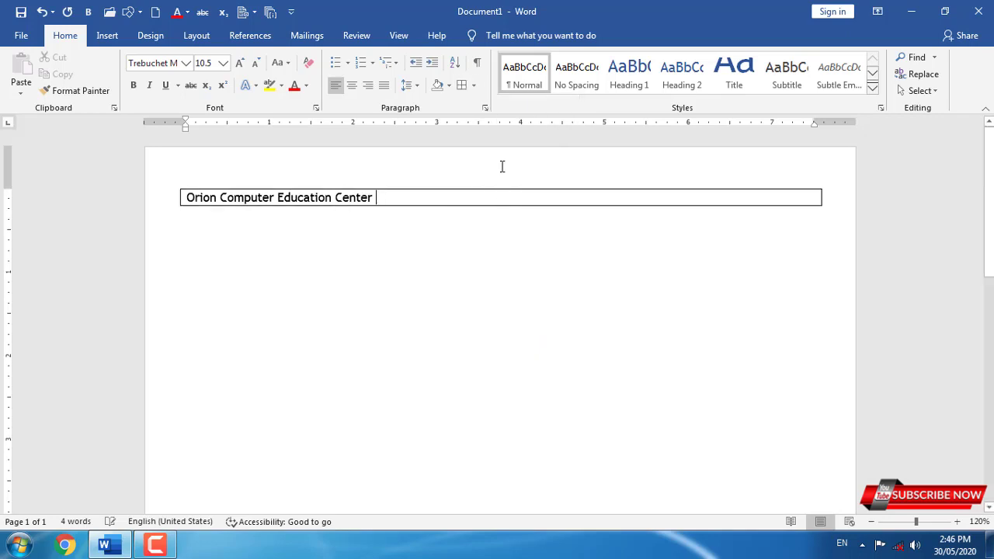
click(475, 85)
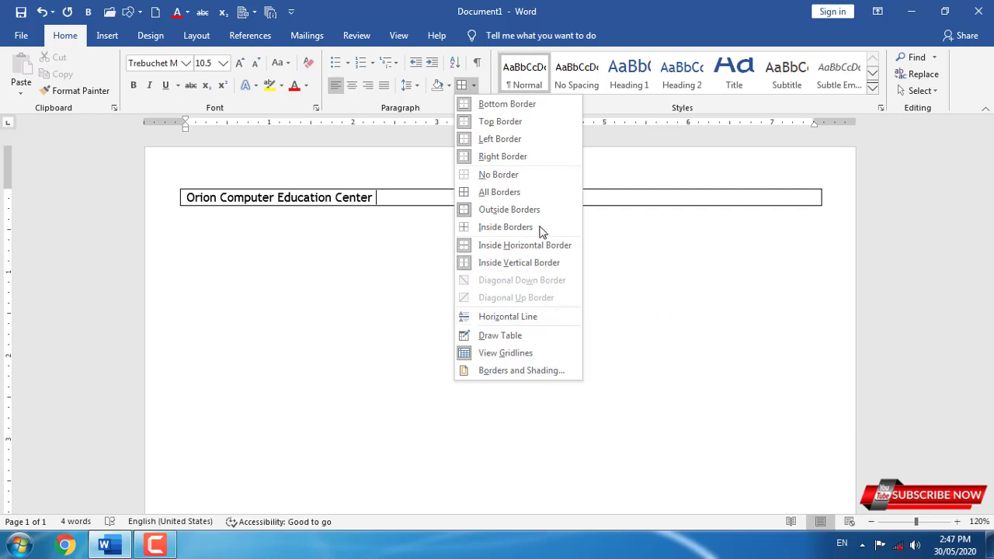
click(506, 177)
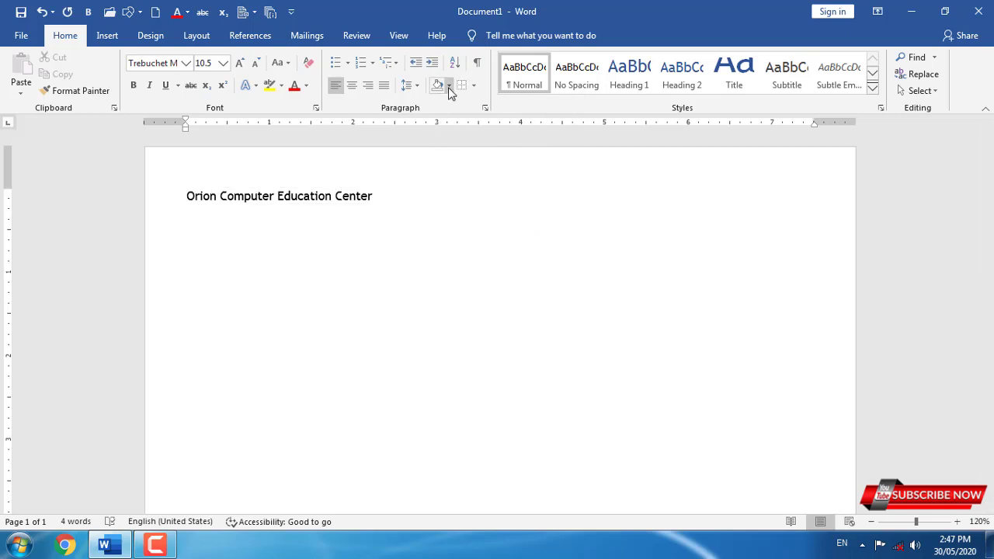
Insert a horizontal line below the heading "Orion Computer Education Center".
click(473, 85)
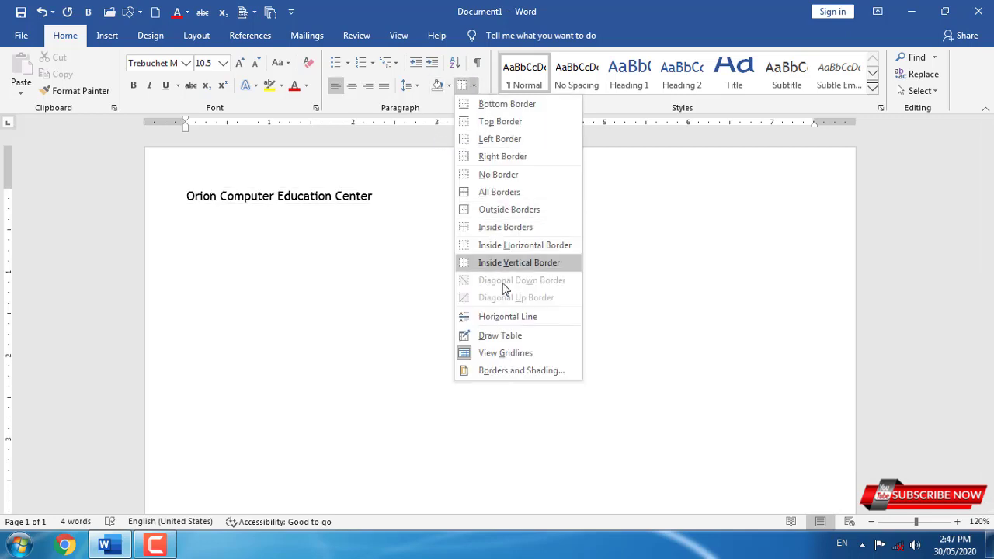
click(508, 317)
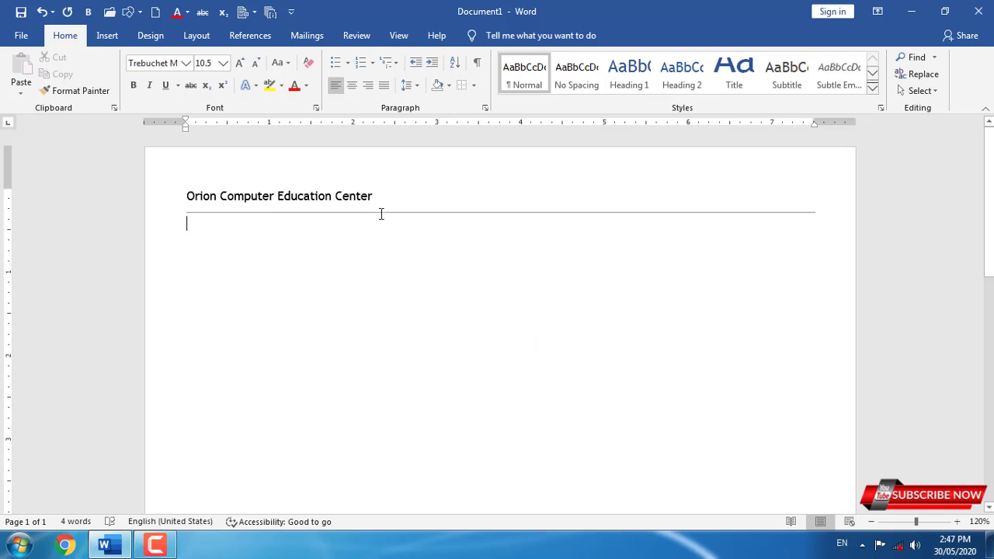
Draw a table frame about 5.83" wide and 2.02" high below the horizontal line, undoing the stray narrow table drawn above it.
click(474, 85)
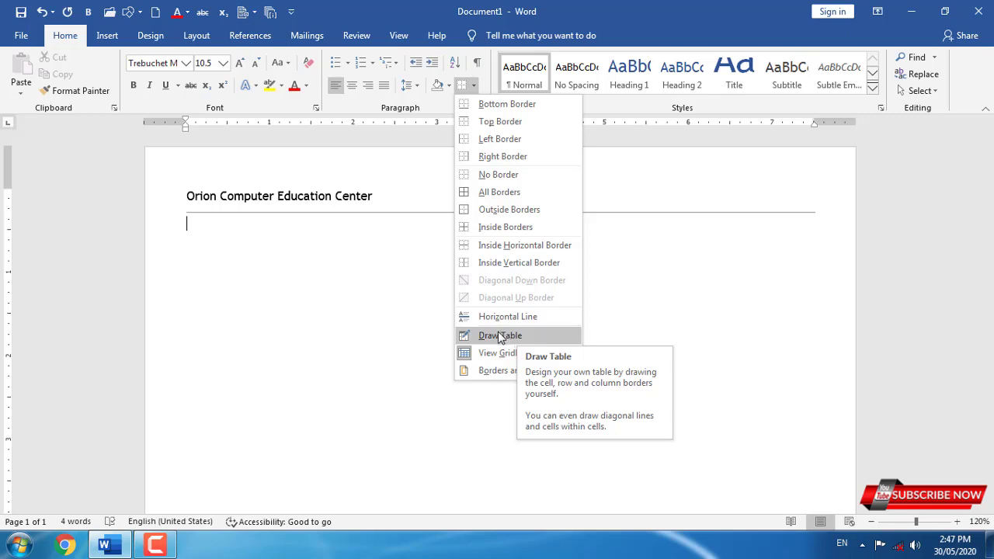
click(507, 336)
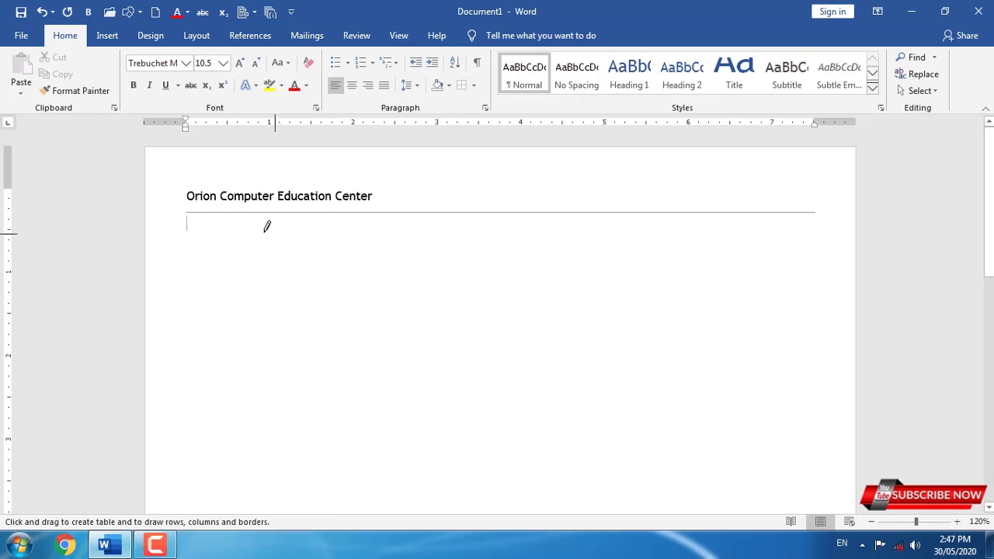
mouse_move(259, 233)
mouse_down()
mouse_move(355, 322)
mouse_move(534, 371)
mouse_move(752, 402)
mouse_up()
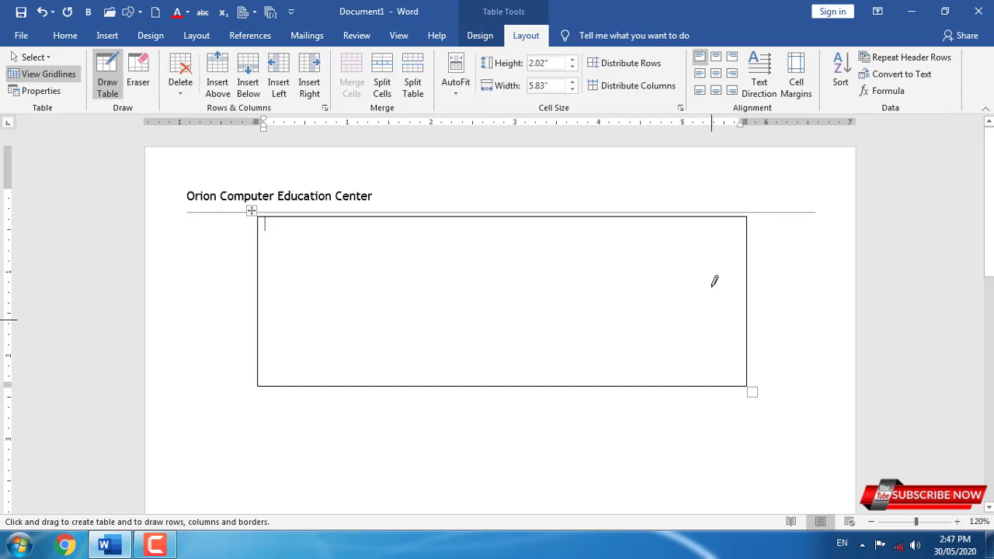
mouse_move(657, 213)
mouse_down()
mouse_move(652, 391)
mouse_move(657, 384)
mouse_up()
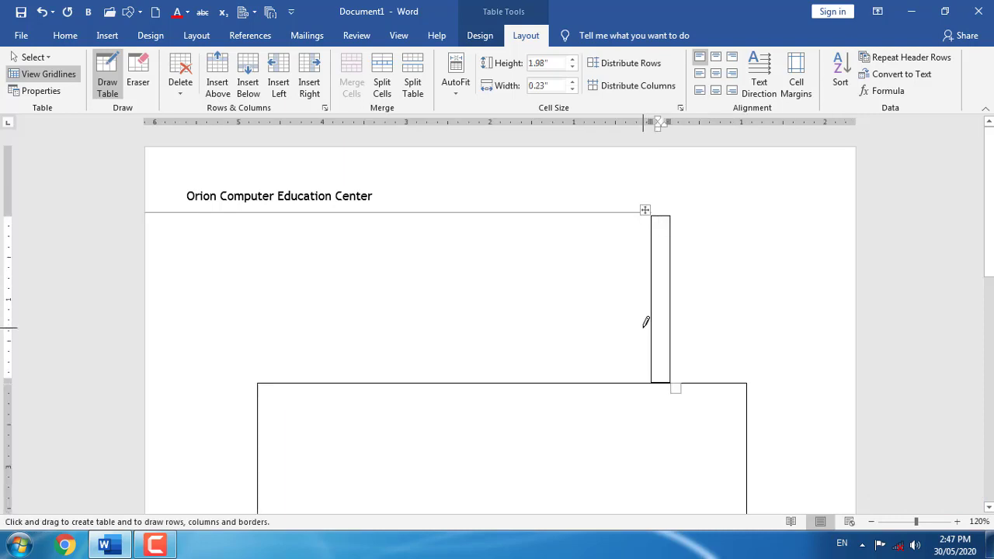
key(ctrl+z)
Divide the drawn table with three vertical lines, a full-width row line near its lower edge, and partial horizontal lines within the columns.
mouse_move(649, 211)
mouse_down()
mouse_move(657, 340)
mouse_move(285, 349)
mouse_move(736, 354)
mouse_up()
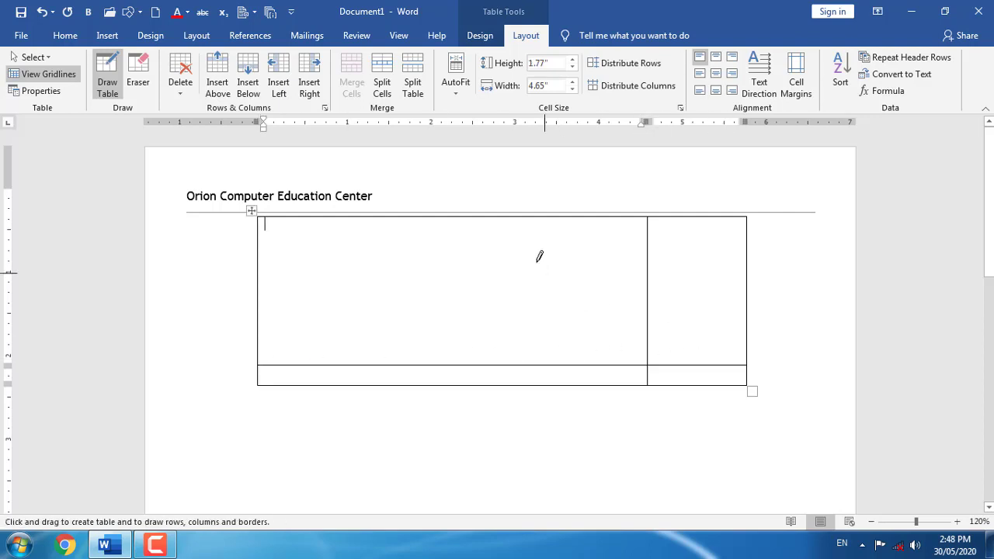
drag(459, 233, 459, 352)
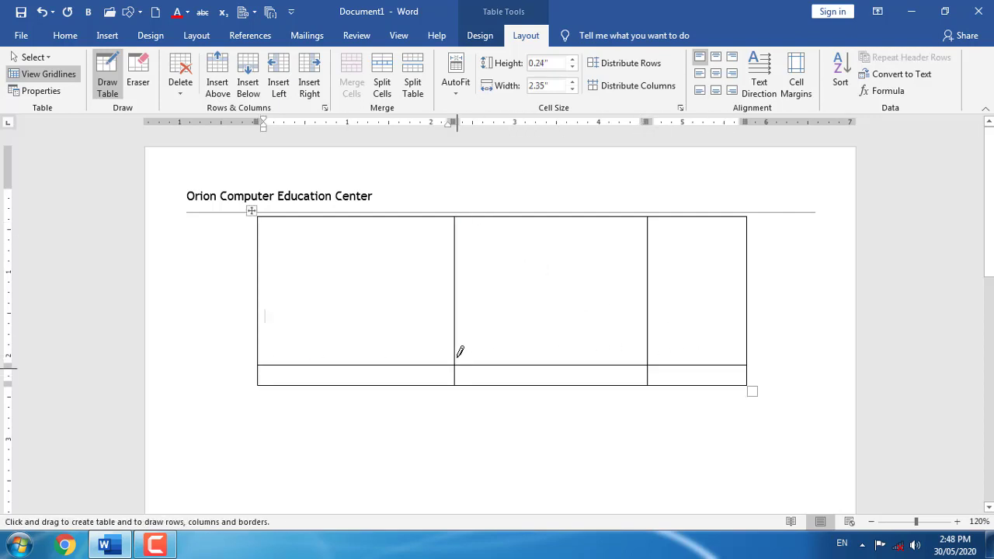
drag(492, 281, 643, 281)
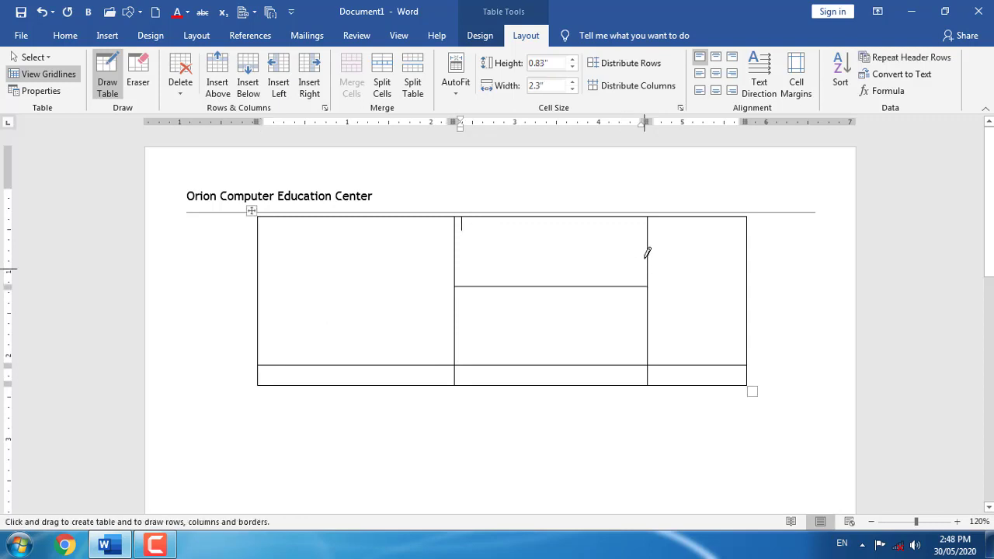
drag(650, 242, 746, 244)
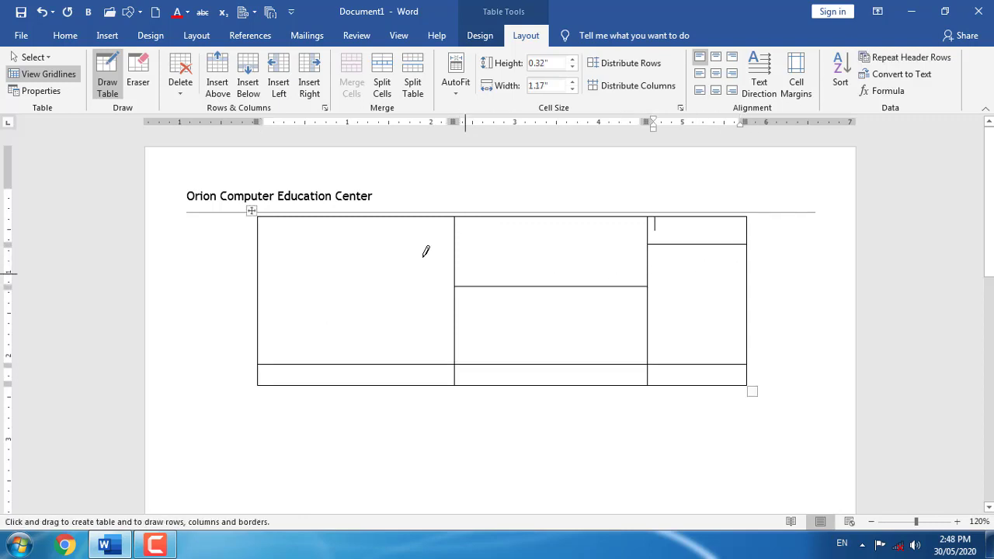
mouse_move(422, 224)
mouse_down()
mouse_move(279, 233)
mouse_move(258, 226)
mouse_up()
drag(457, 339, 646, 332)
drag(556, 307, 557, 378)
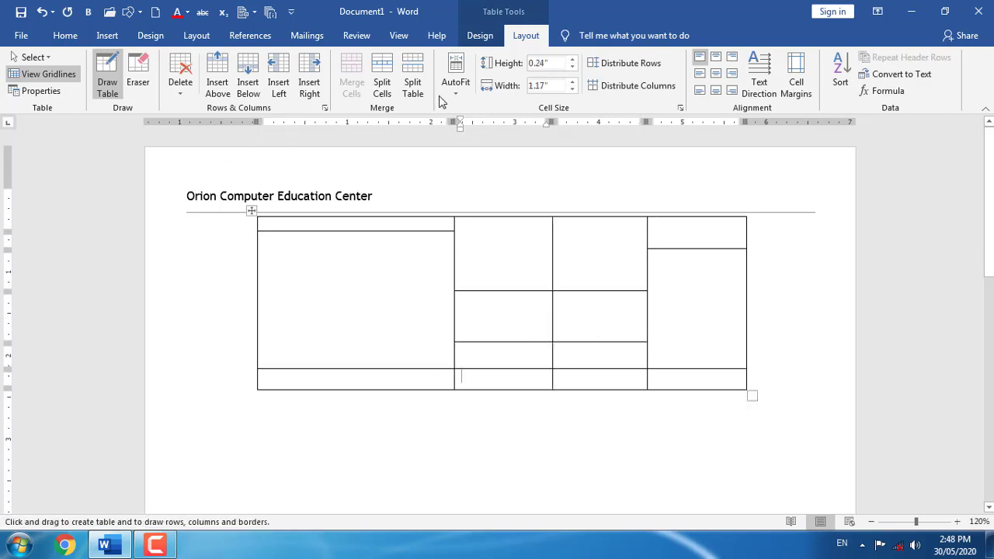
click(477, 35)
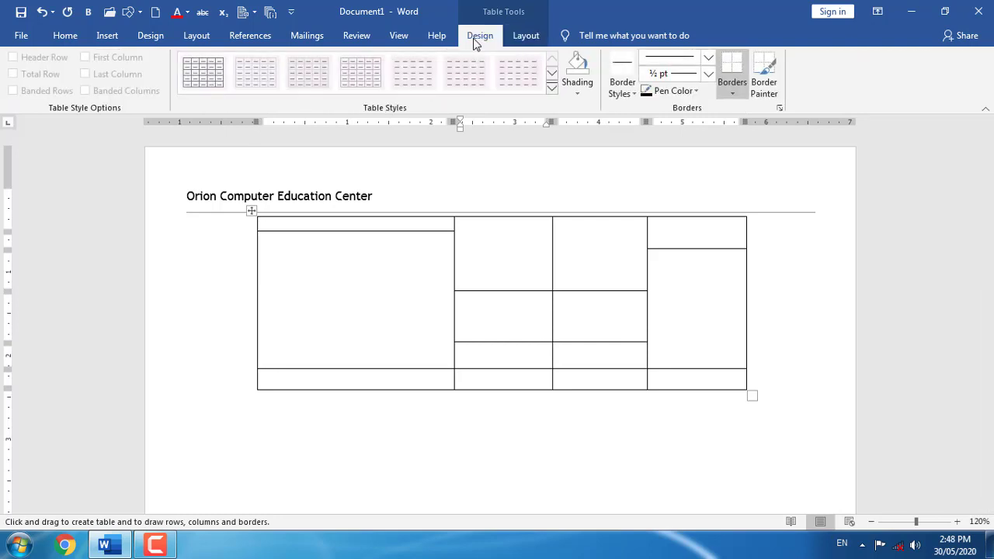
click(526, 38)
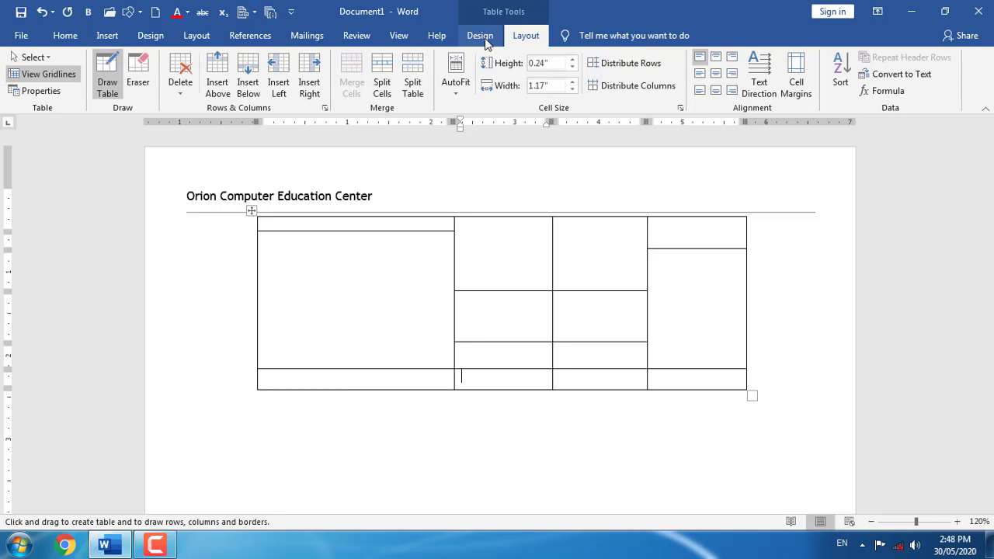
click(487, 42)
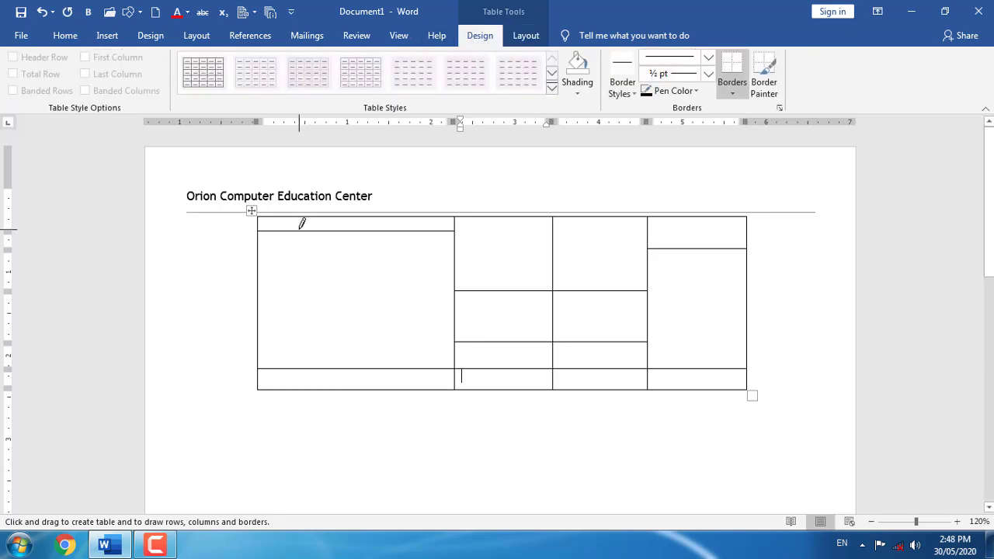
click(480, 37)
Delete the whole hand-drawn table below the horizontal line.
right_click(252, 211)
click(287, 227)
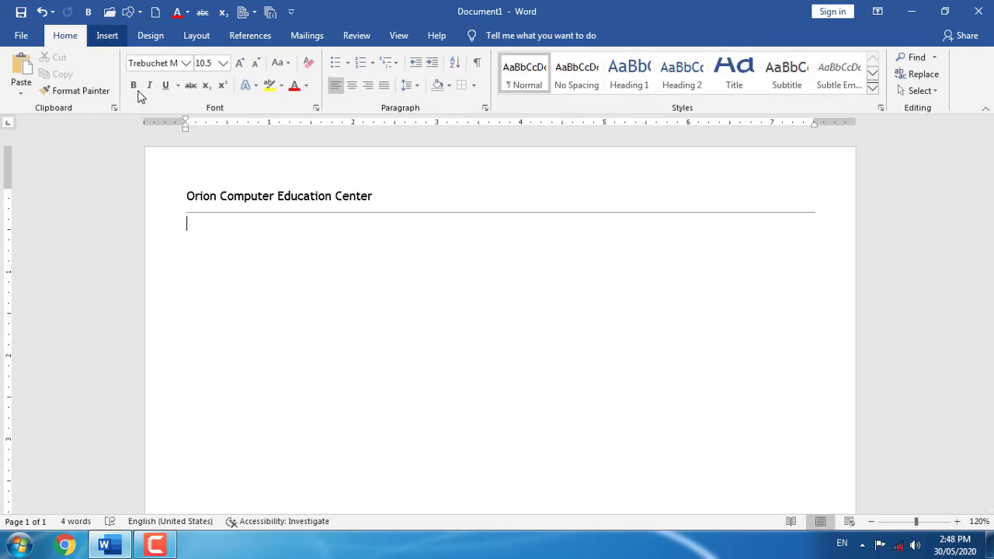
Insert a 4x3 table below the horizontal line and apply the gold grid table style with a solid header row and first column.
click(107, 36)
click(110, 95)
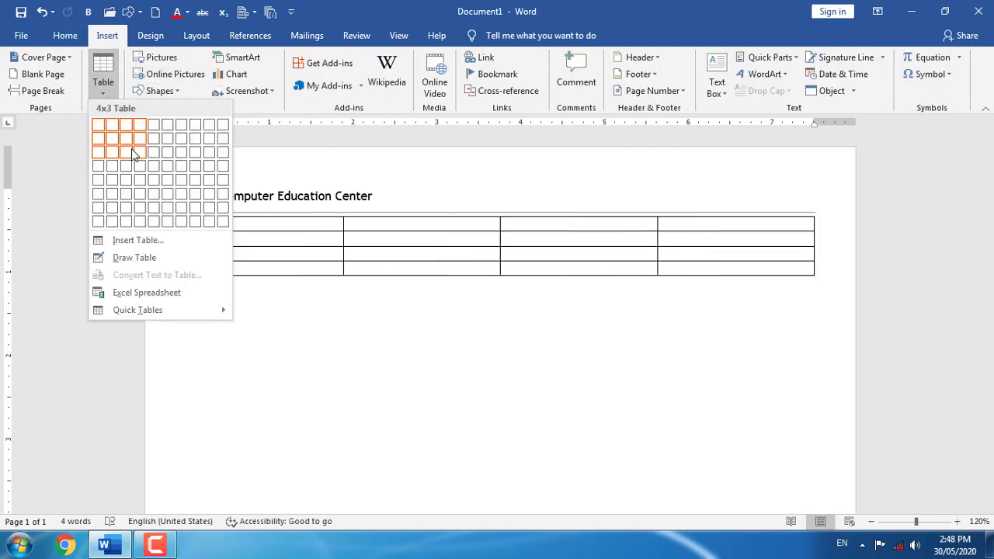
click(139, 155)
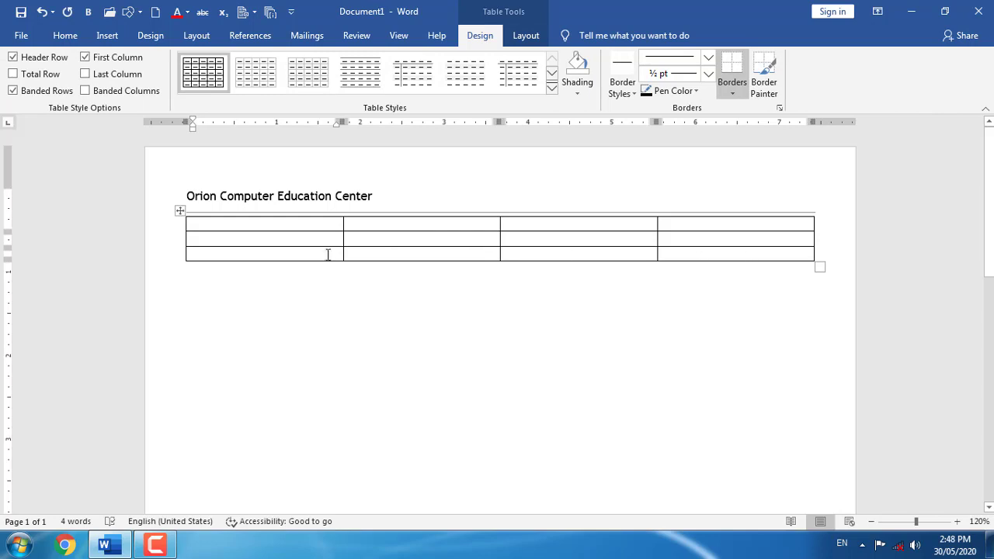
click(551, 91)
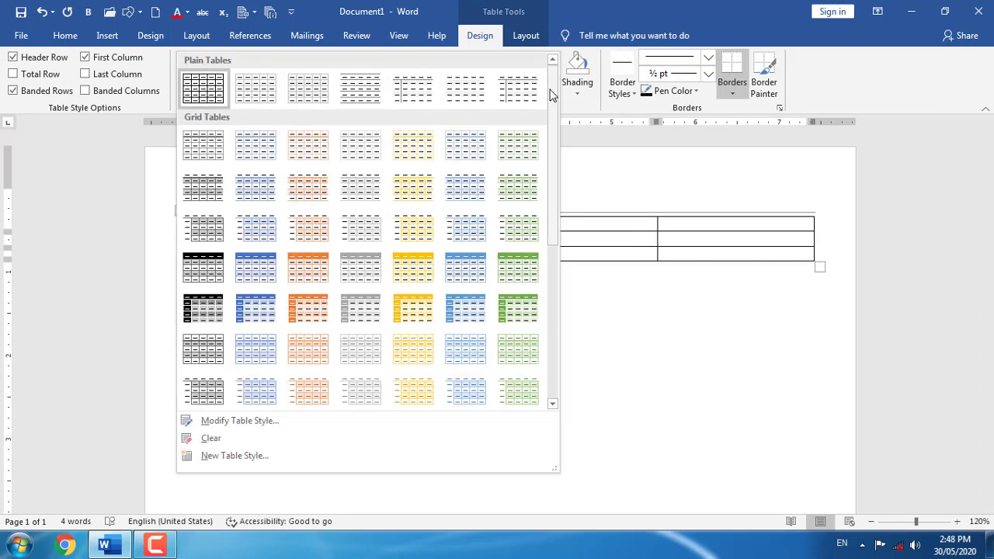
click(416, 310)
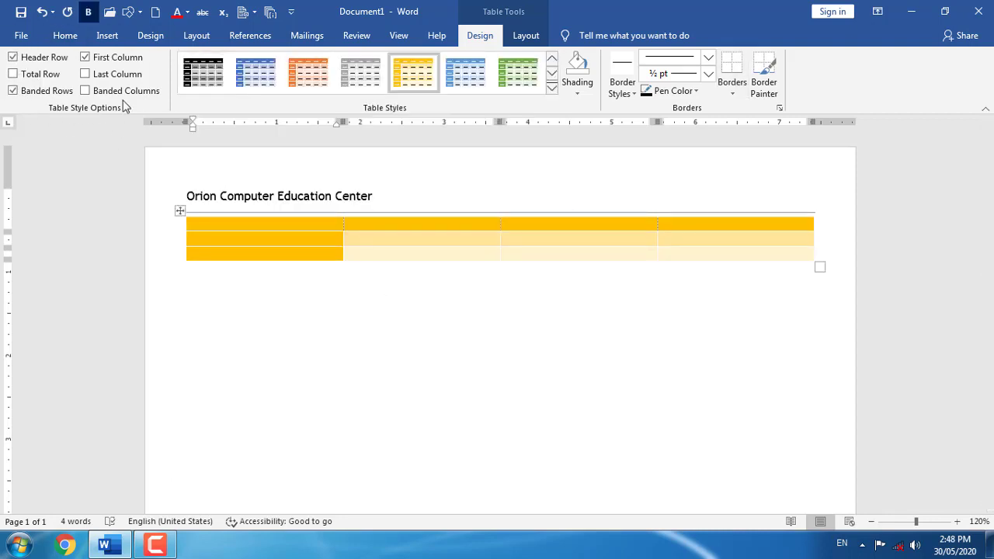
Toggle the table's Header Row and Total Row options to compare them, leaving Header Row on and Total Row off.
click(12, 59)
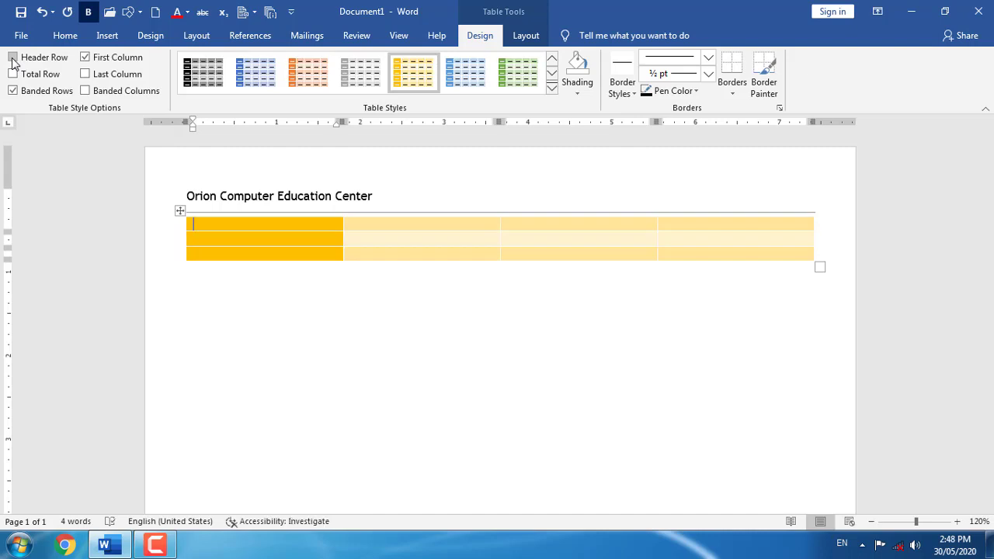
click(13, 59)
click(13, 59)
click(13, 59)
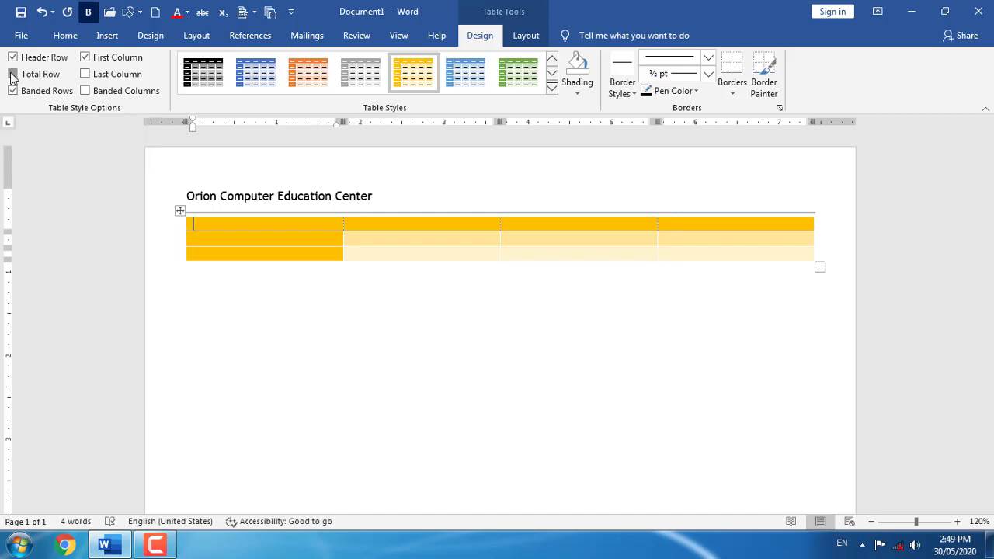
click(12, 73)
click(13, 74)
click(12, 74)
click(12, 74)
Toggle the table's Banded Rows option off and on to compare the row shading, leaving it on.
click(12, 91)
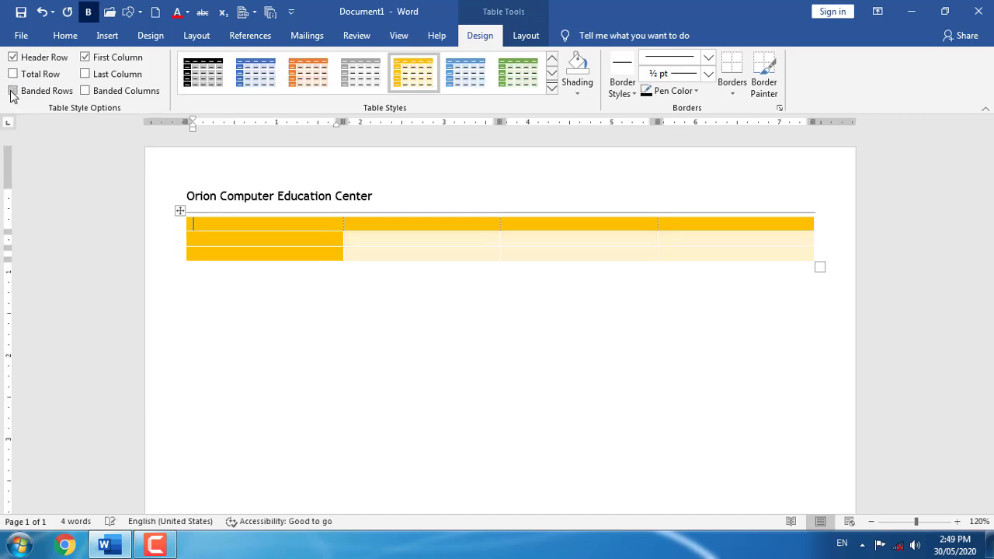
click(13, 90)
click(13, 91)
click(12, 91)
Toggle the First Column and Last Column options to compare them, leaving First Column on and Last Column off.
click(85, 58)
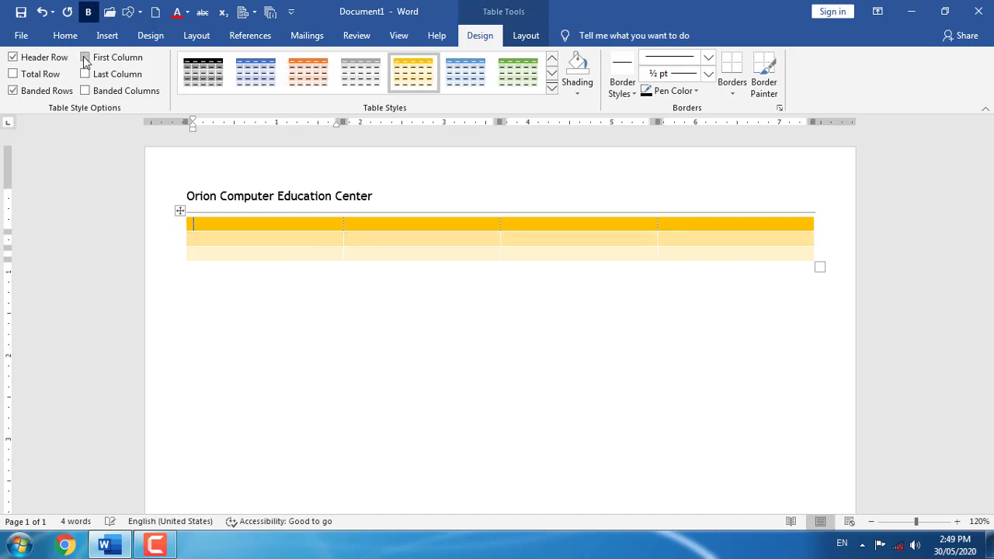
click(85, 58)
click(85, 75)
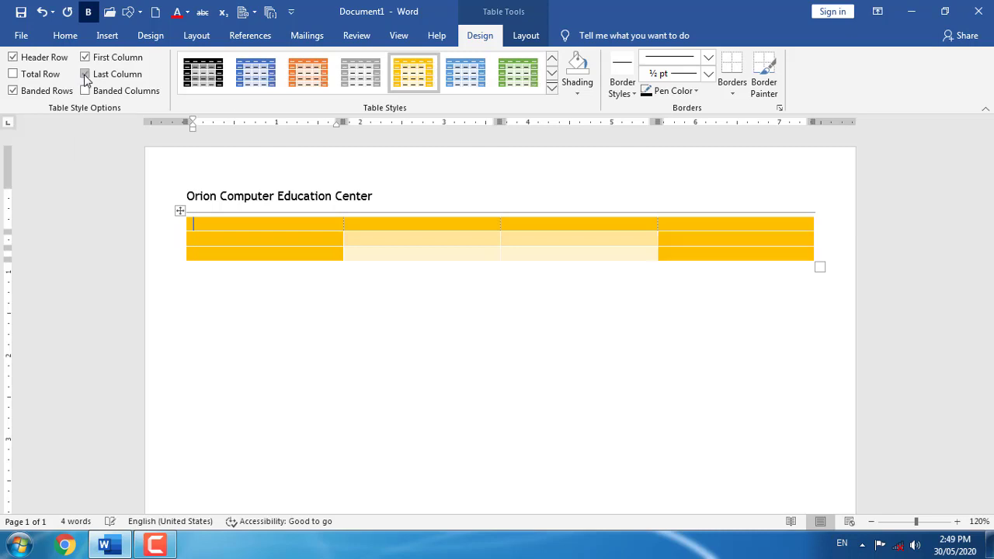
click(86, 74)
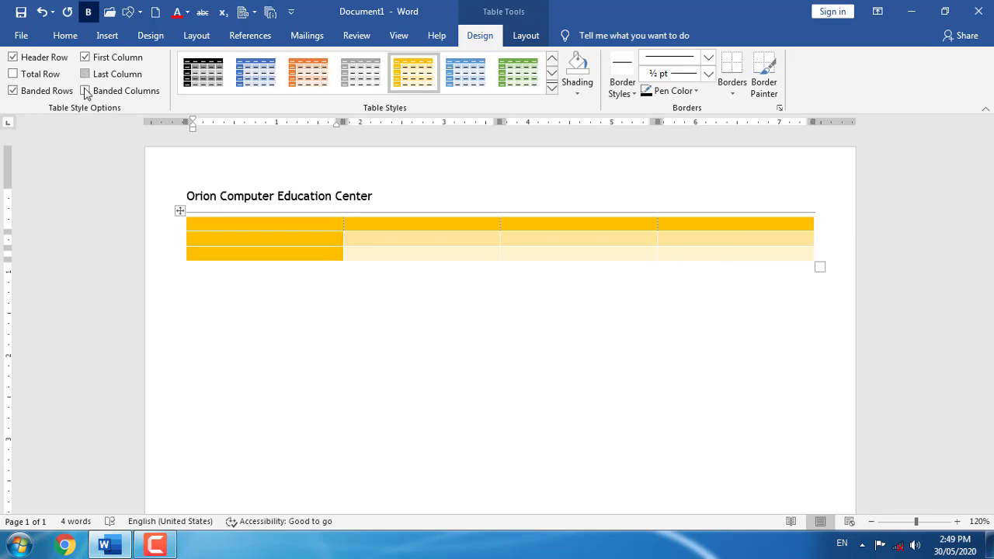
Toggle the table's Banded Columns option on and off to compare the column shading, leaving it off.
click(83, 91)
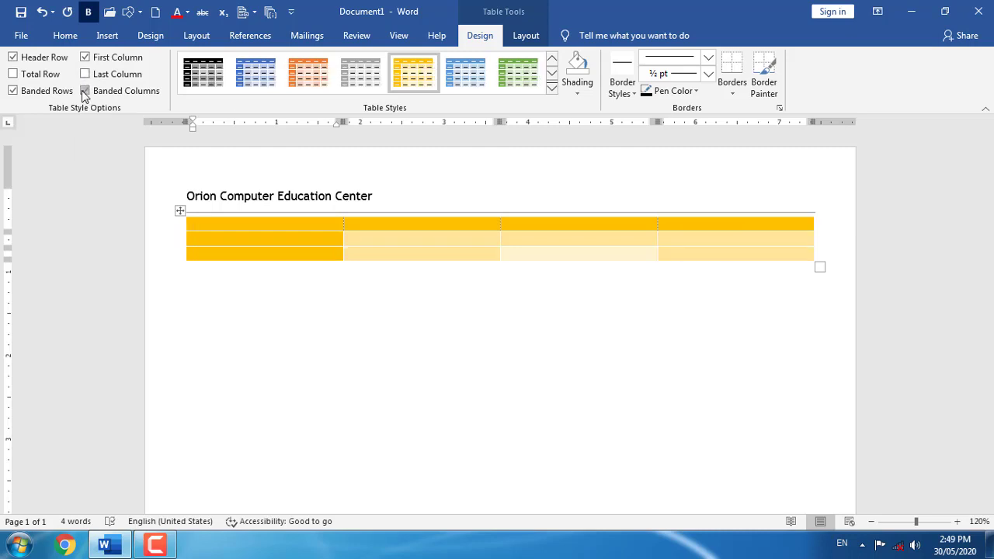
click(84, 91)
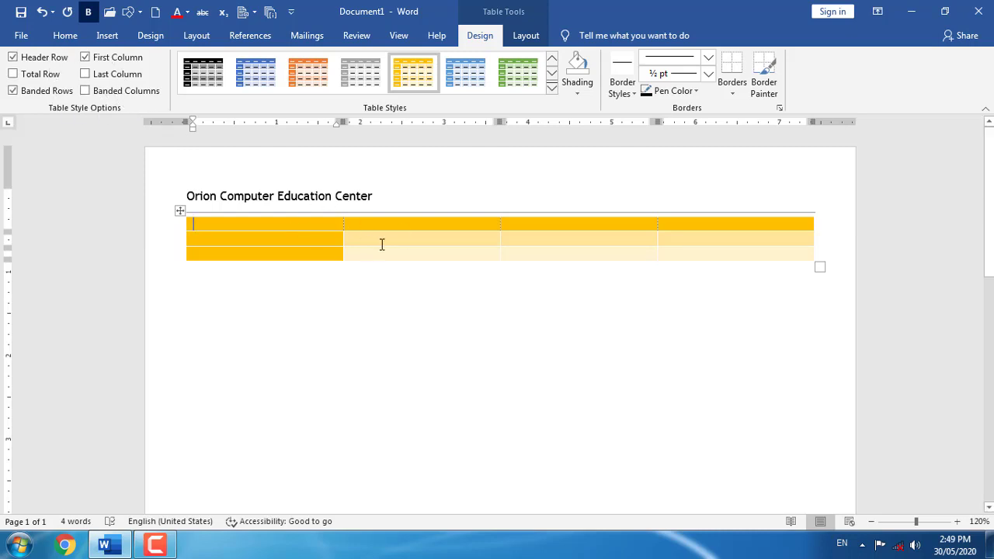
Apply the orange list table style with a solid header row and plain body rows separated by thin orange lines.
click(552, 88)
drag(554, 92, 572, 262)
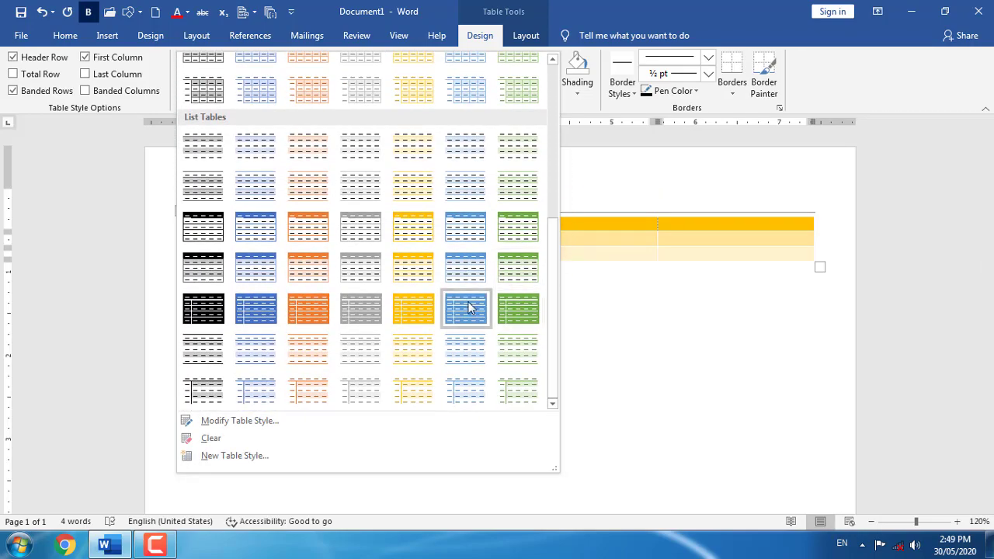
click(318, 237)
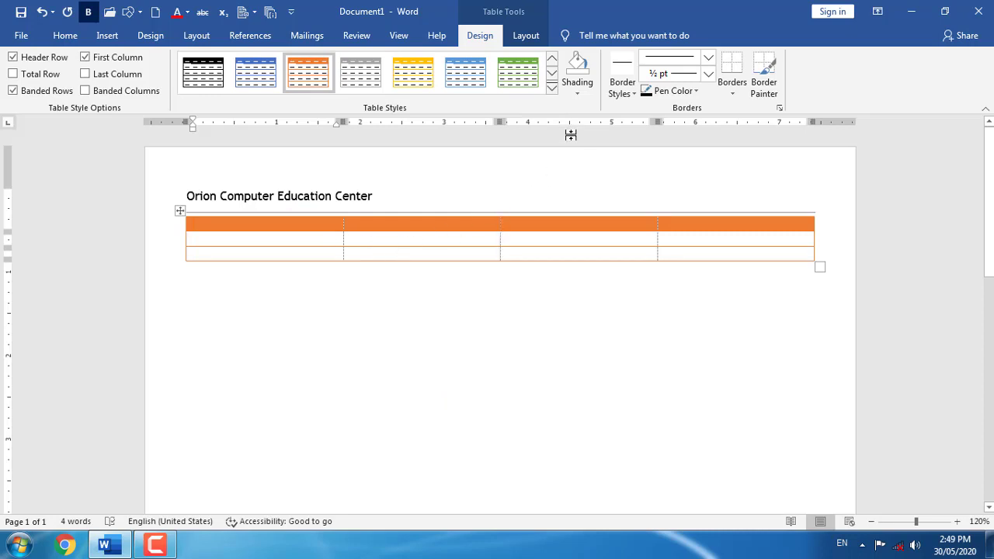
Shade all four cells of the table's header row with the standard light blue color.
click(210, 230)
drag(208, 225, 730, 222)
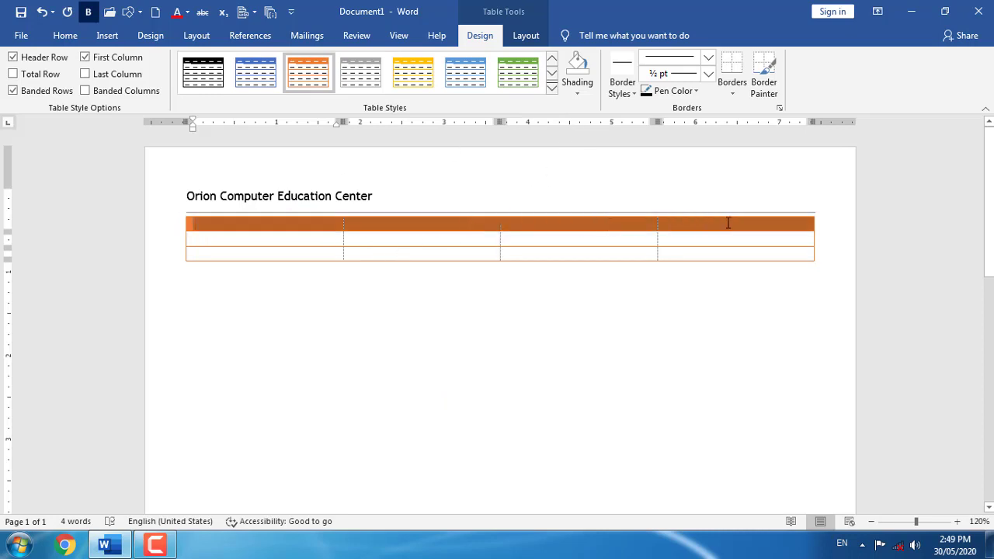
click(577, 87)
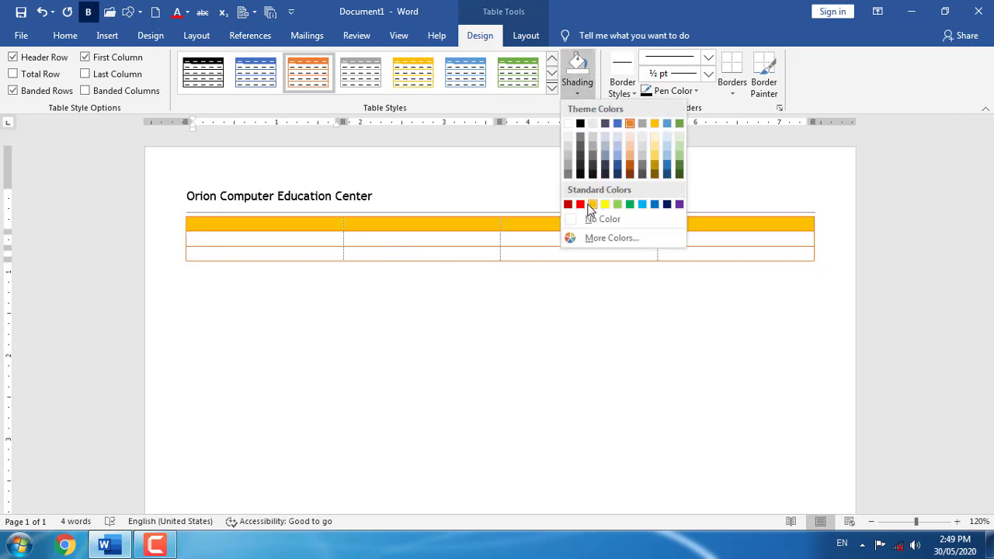
click(643, 205)
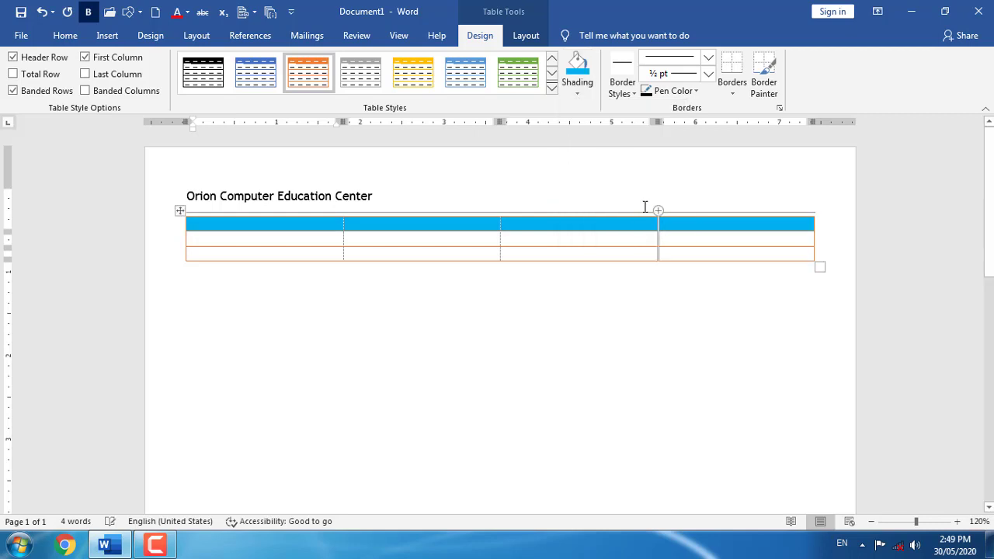
Paint the top border of all four header cells with the orange double-line ½ pt border style.
click(633, 94)
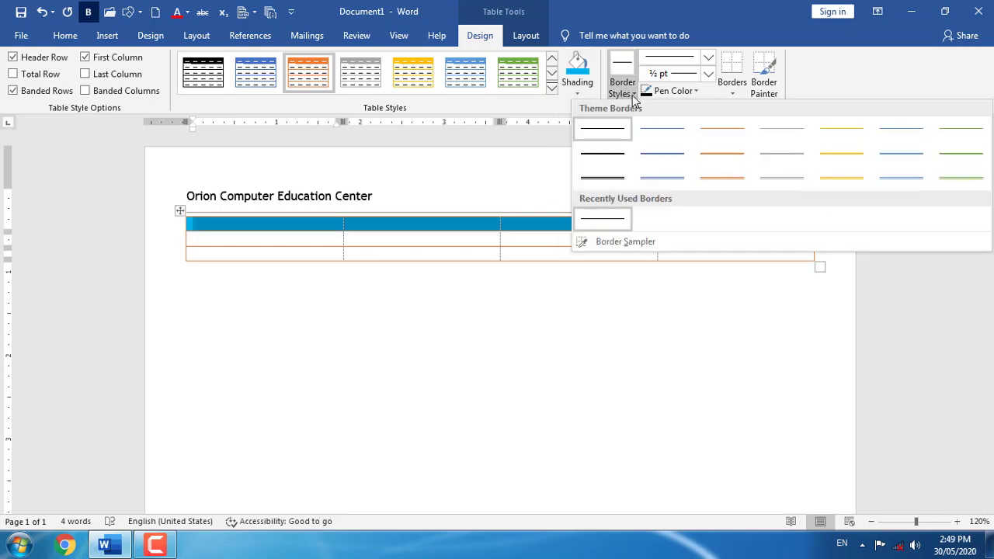
click(738, 181)
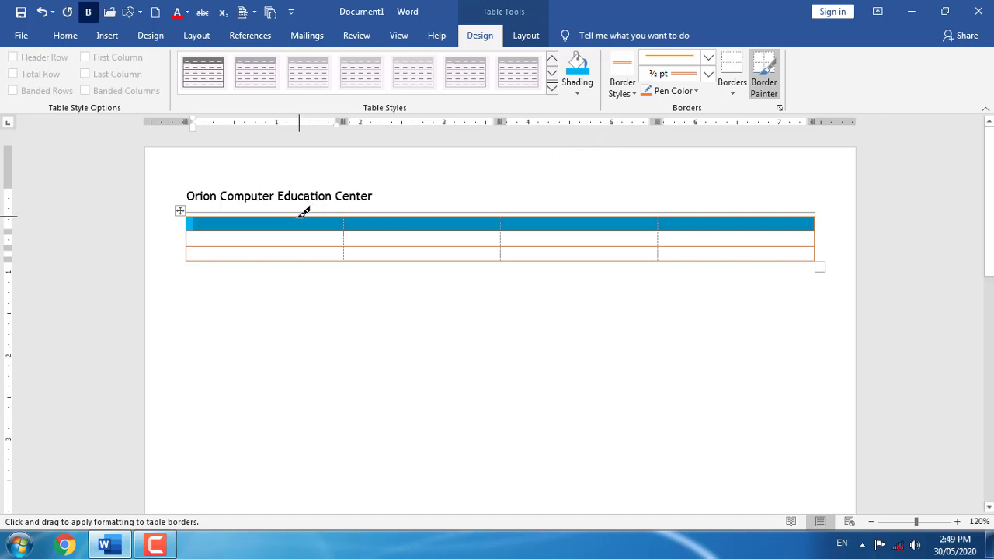
key(Escape)
click(297, 216)
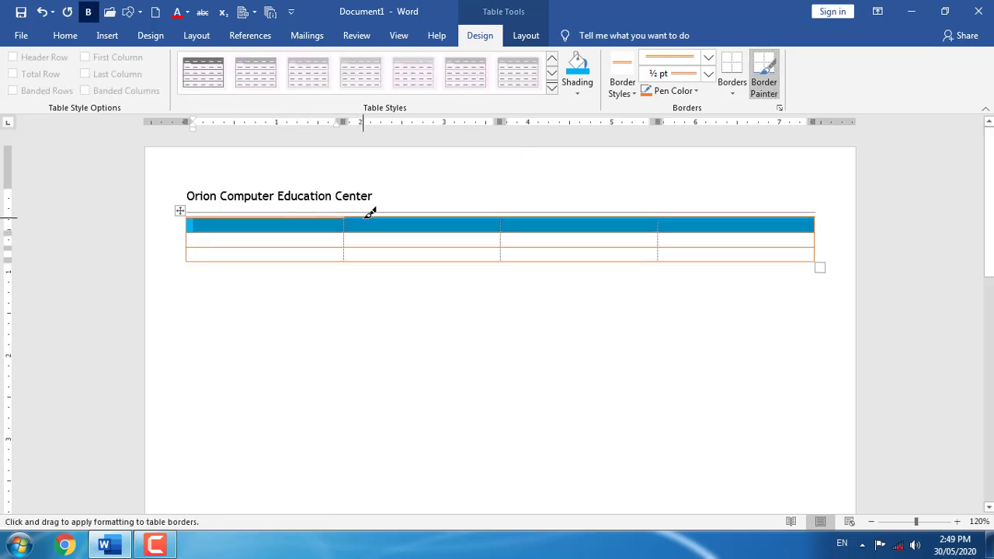
click(376, 216)
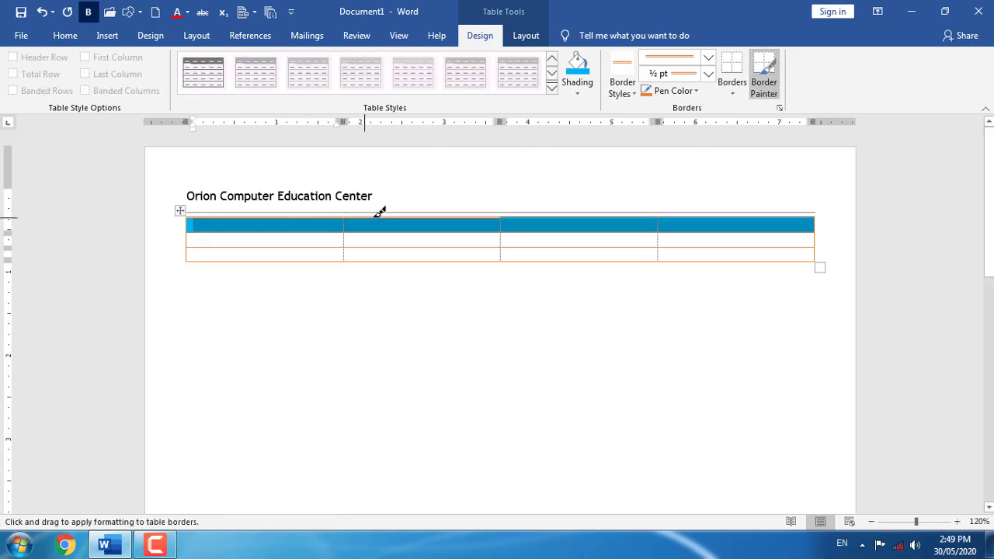
click(557, 216)
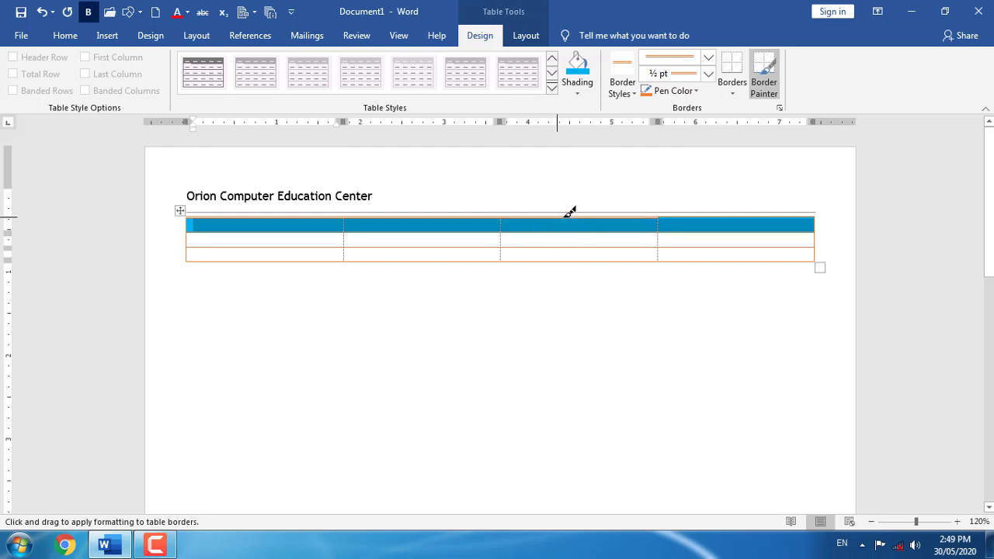
click(678, 216)
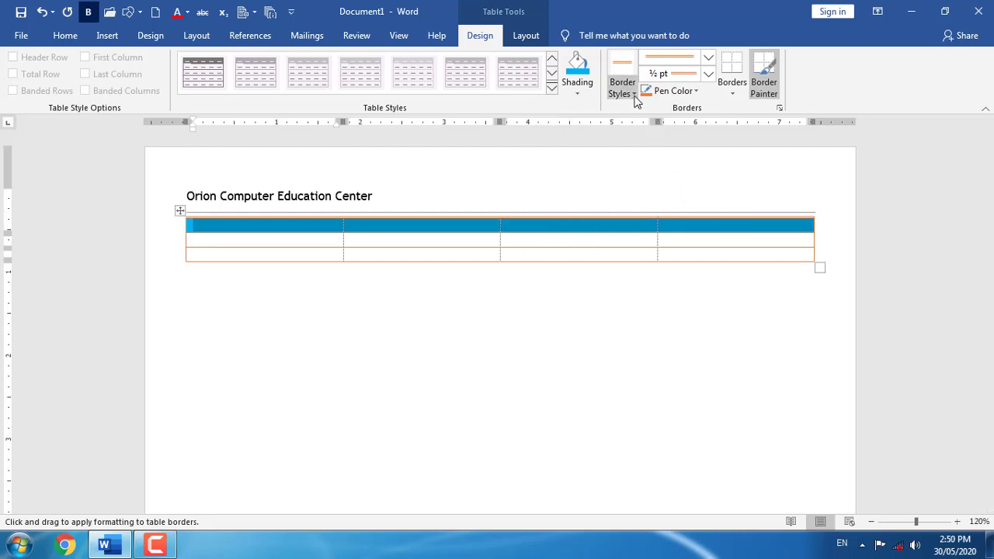
Choose the 3 pt orange three-dimensional line style and repaint the header row's top border across all columns.
click(707, 62)
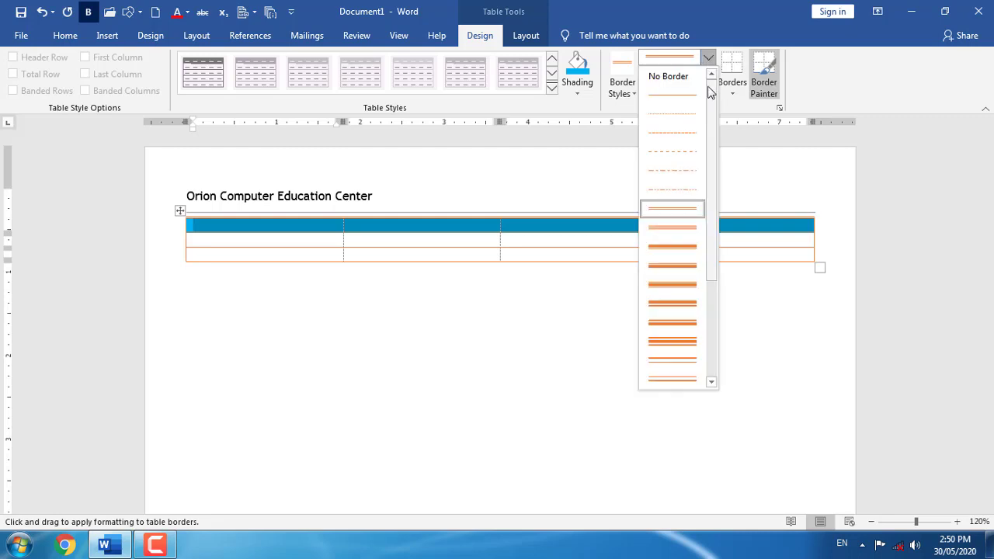
scroll(714, 115, down, 1)
drag(714, 115, 718, 222)
click(675, 323)
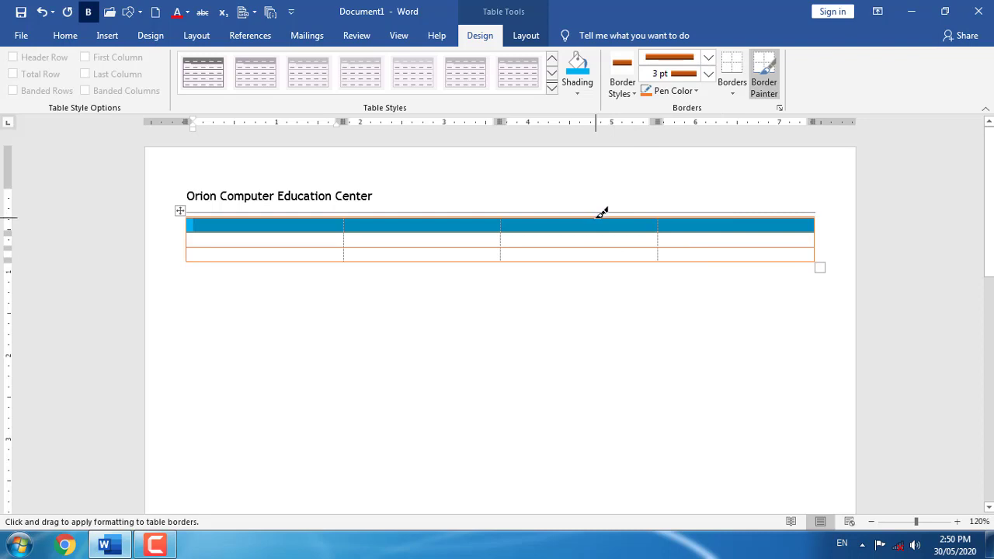
drag(602, 212, 339, 215)
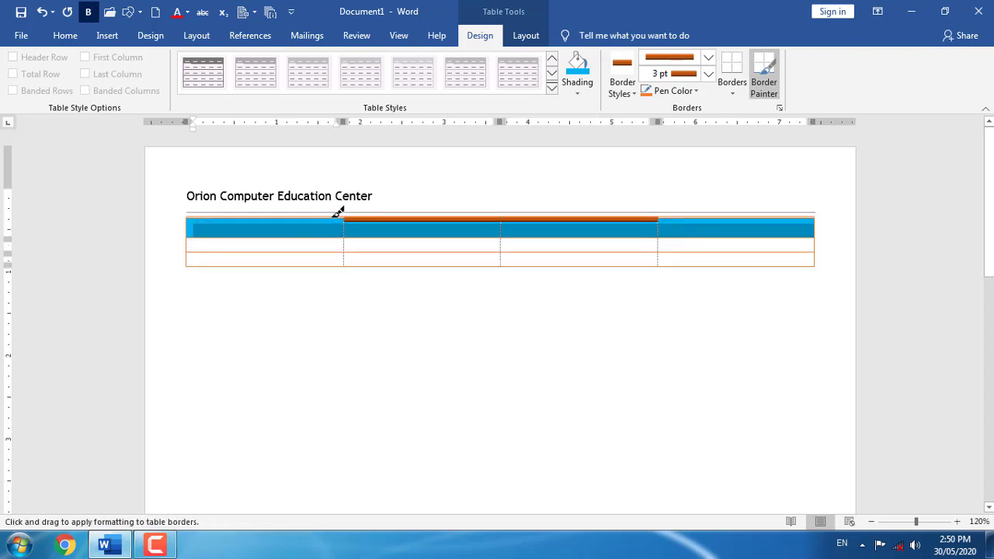
click(692, 213)
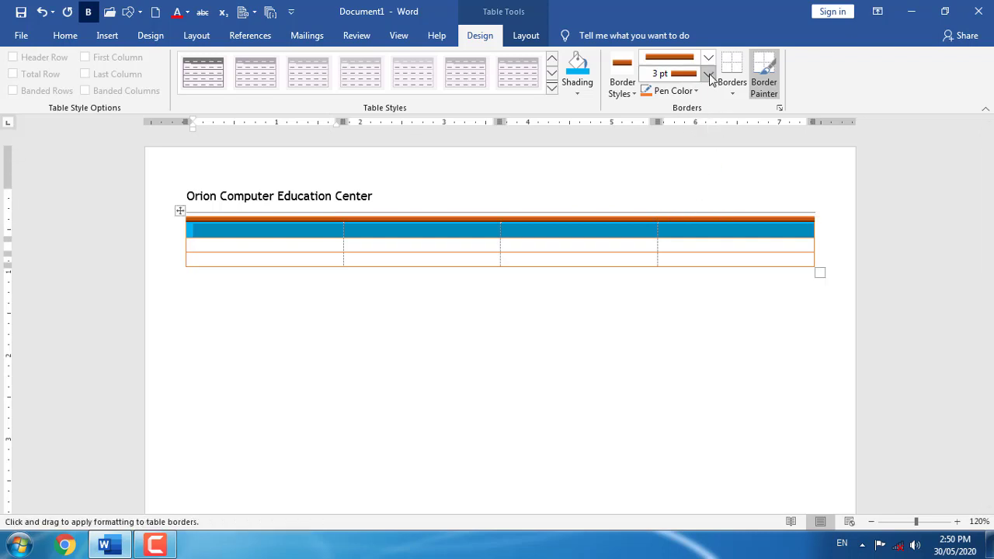
Set the border weight to ¾ pt and repaint the top border of the third and fourth header cells.
click(709, 74)
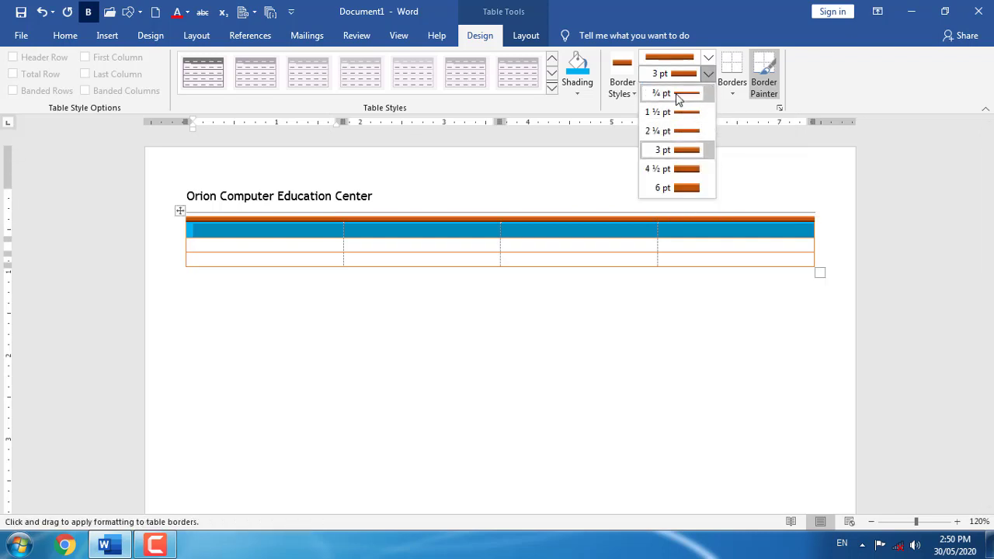
click(677, 93)
click(616, 217)
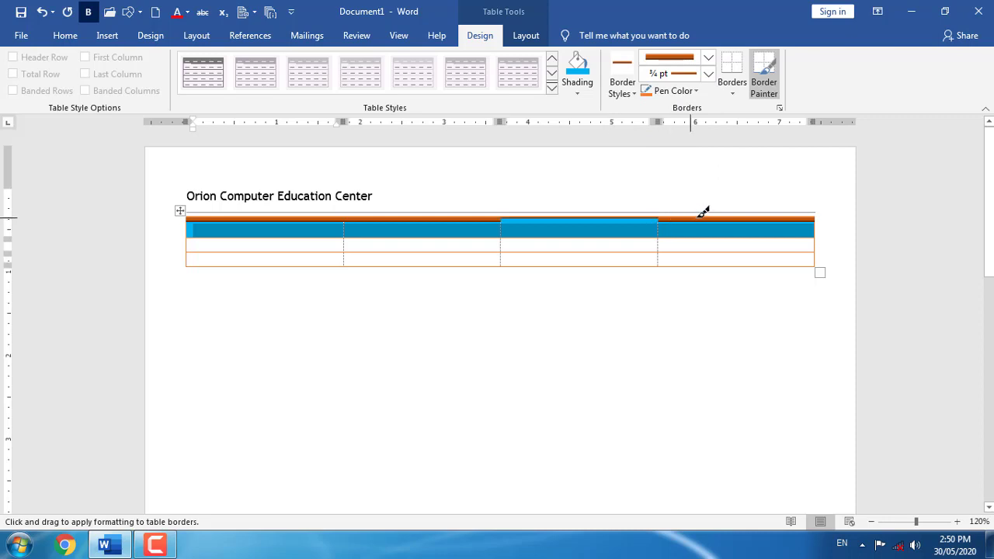
click(700, 216)
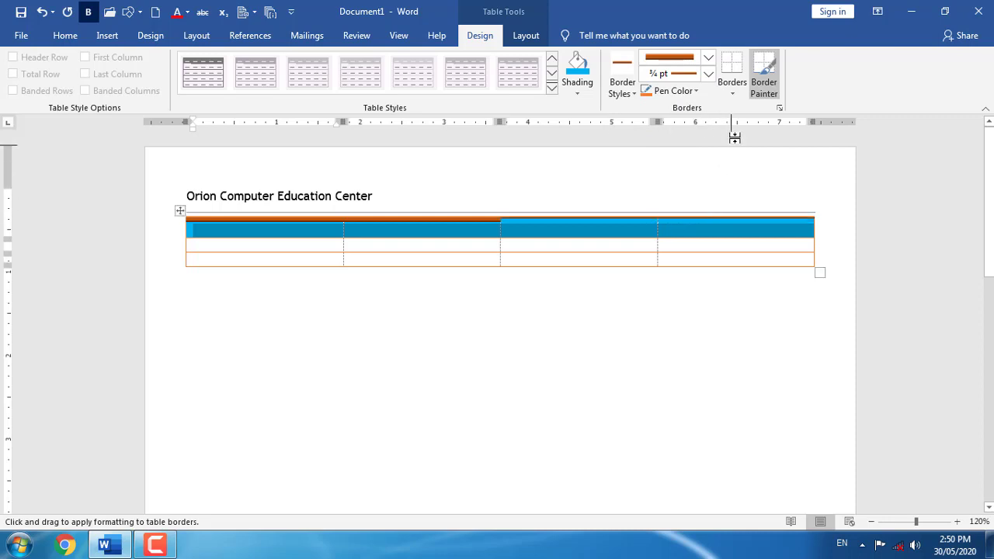
Set the pen color to standard dark blue and repaint the top border of the second and third header cells.
click(697, 91)
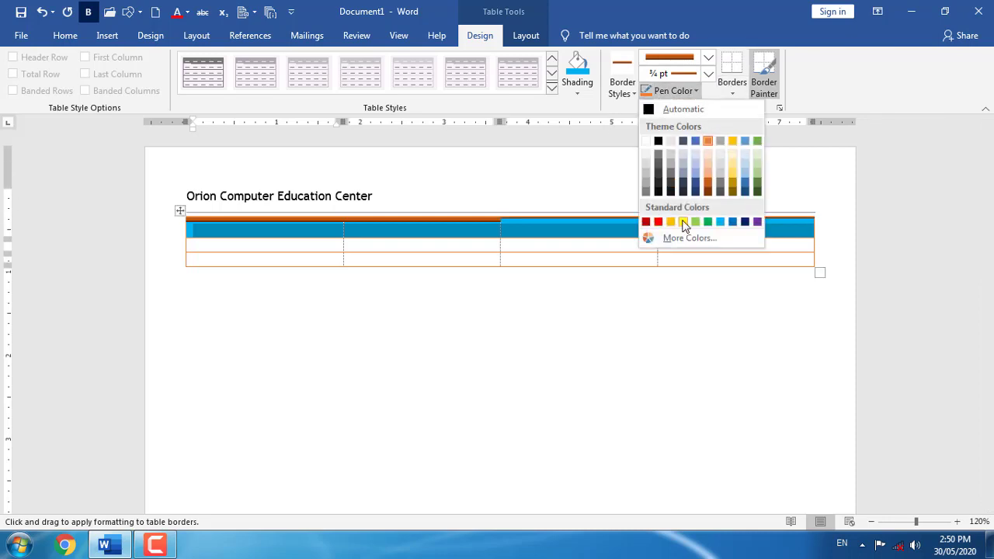
click(746, 222)
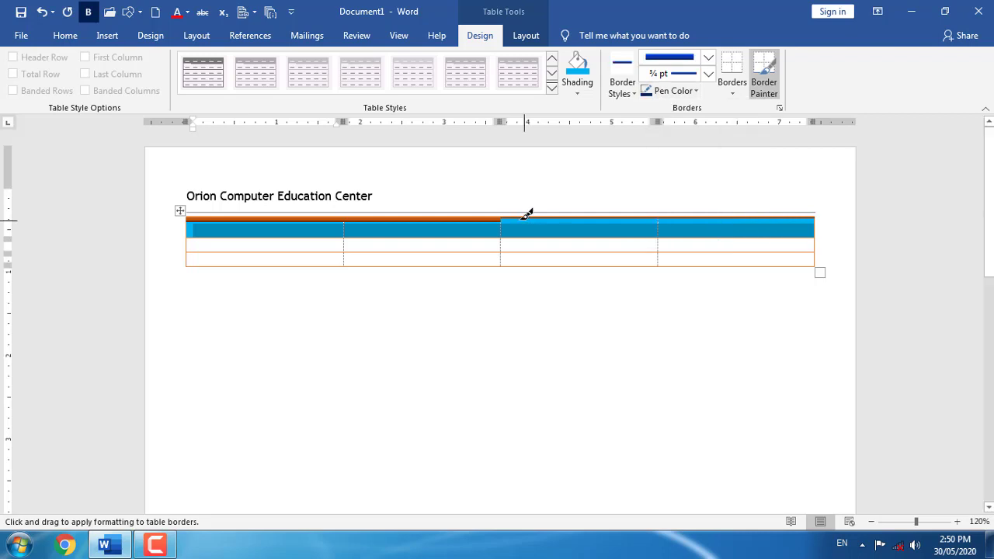
click(525, 214)
click(497, 215)
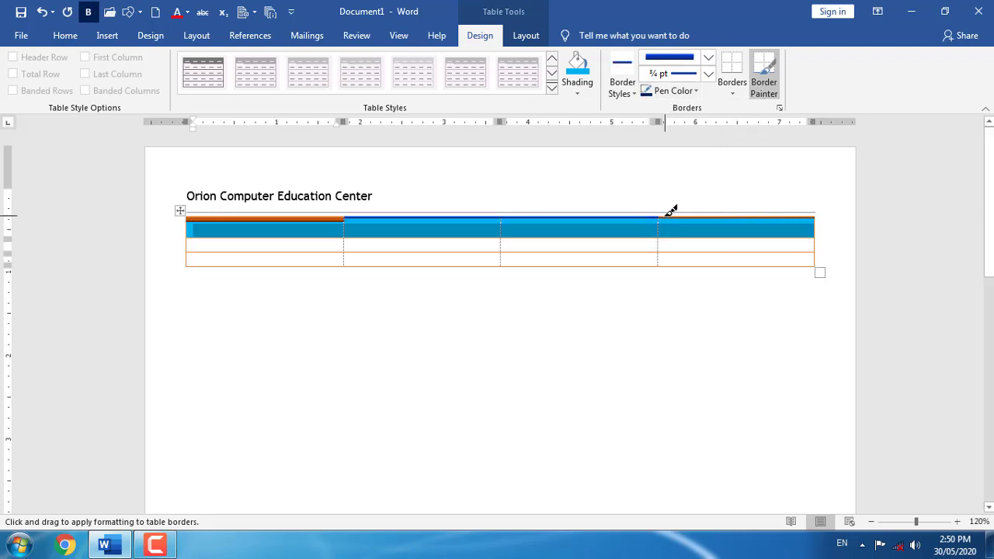
key(Escape)
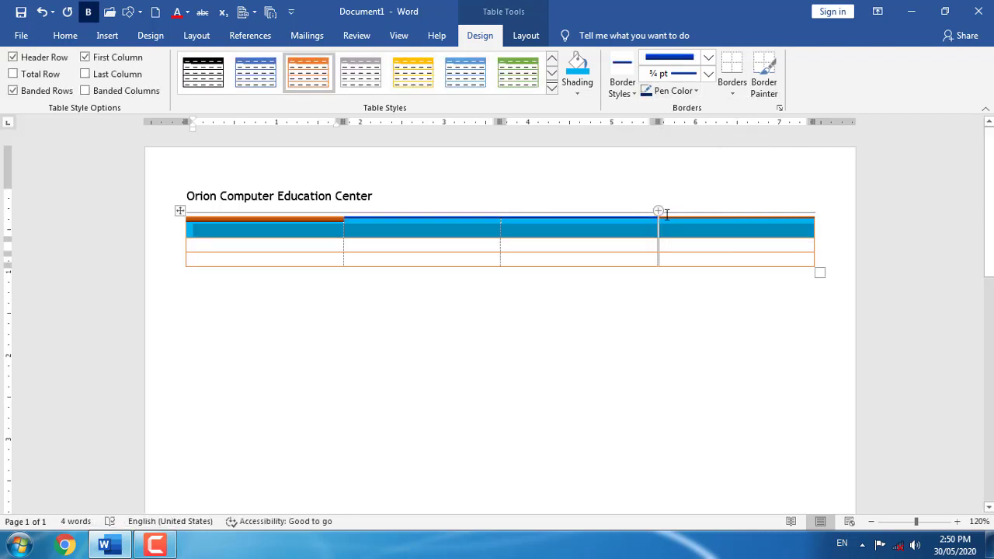
Apply All Borders to the entire table with the dark blue ¾ pt line.
click(178, 211)
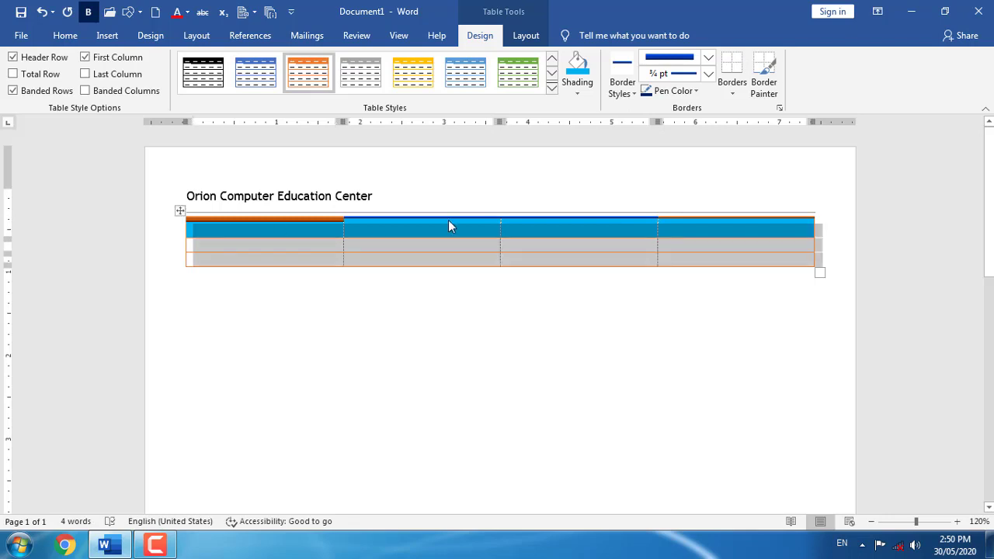
click(736, 90)
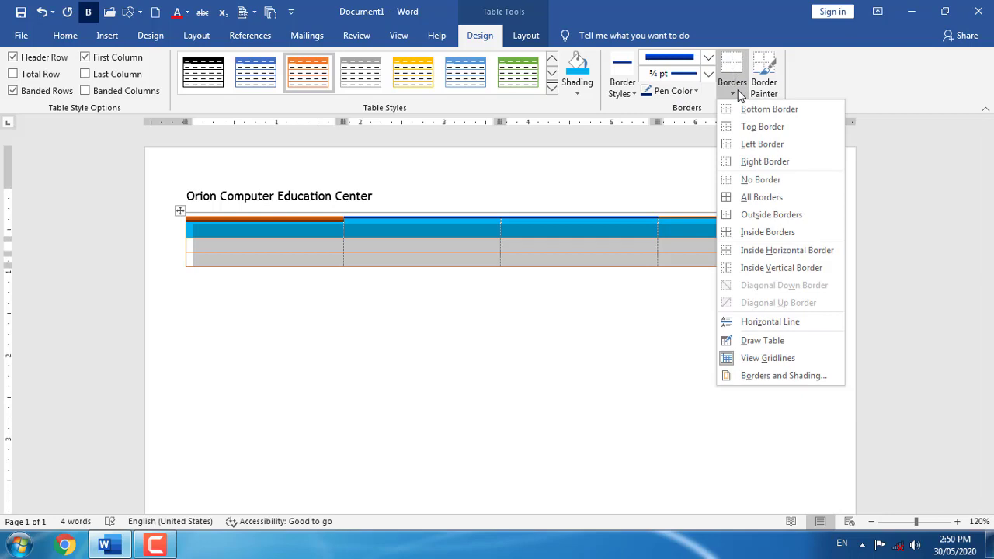
click(750, 198)
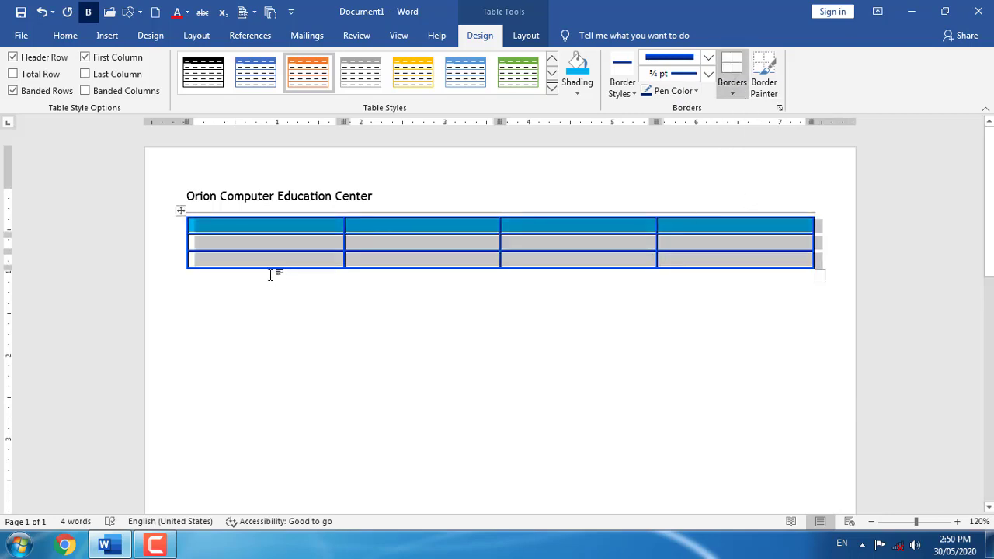
click(265, 267)
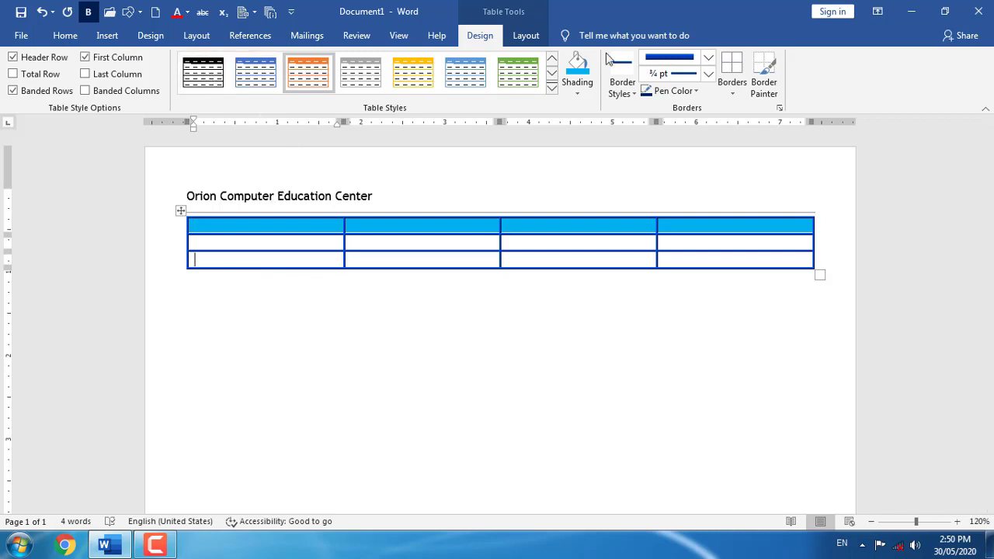
Select the table's first header cell with the Select Cell command.
click(526, 36)
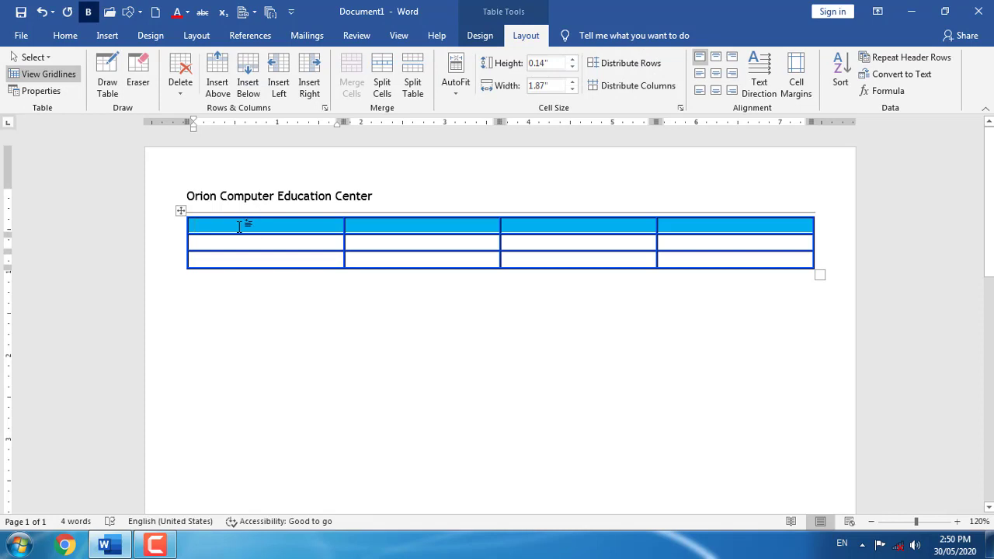
click(44, 59)
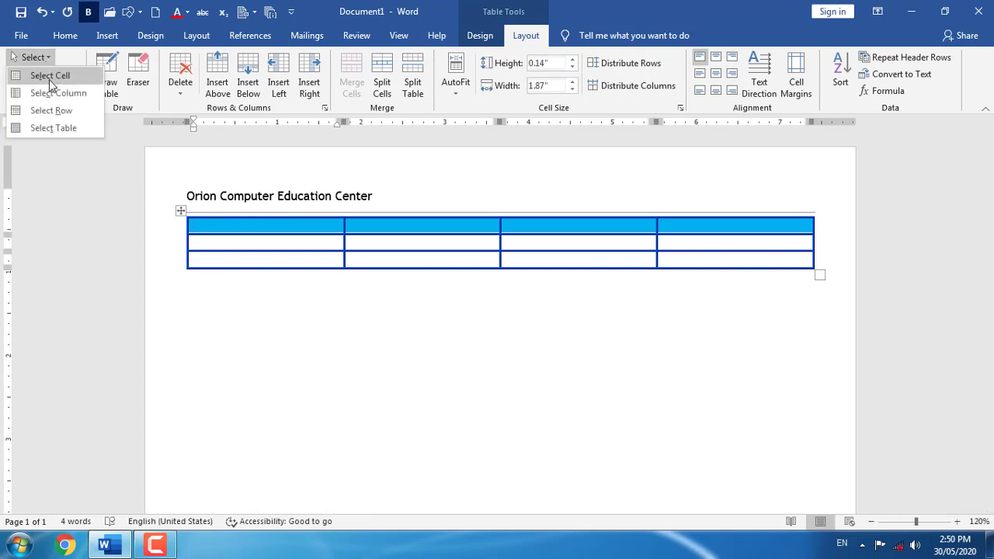
click(206, 228)
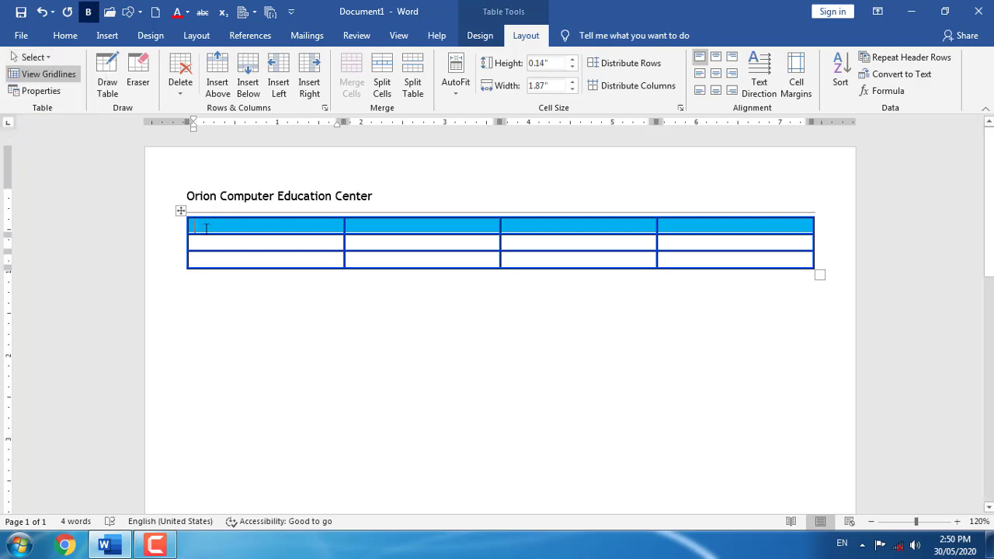
click(37, 59)
click(50, 75)
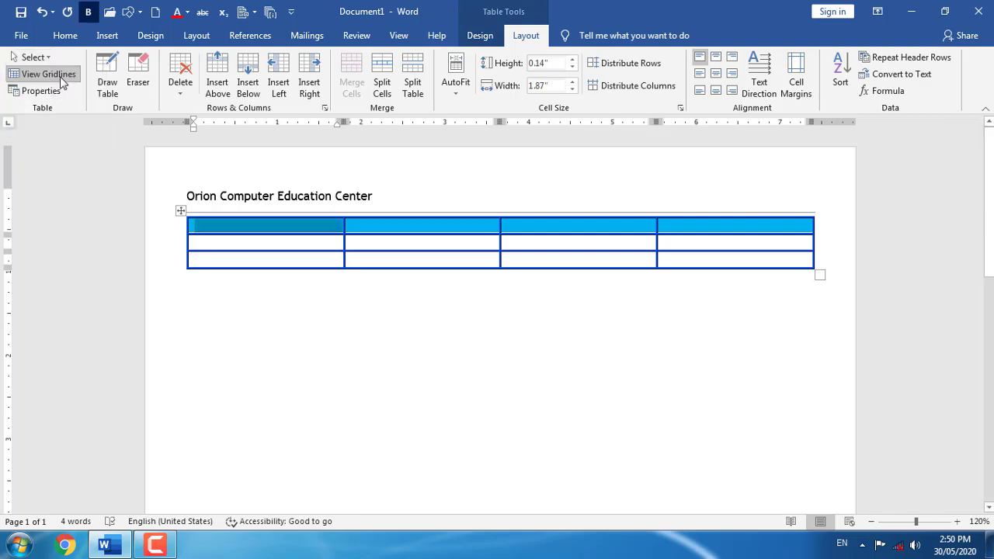
Fill the four header cells of the table with Table 1, Table 2, Table 3 and Table 4.
click(258, 230)
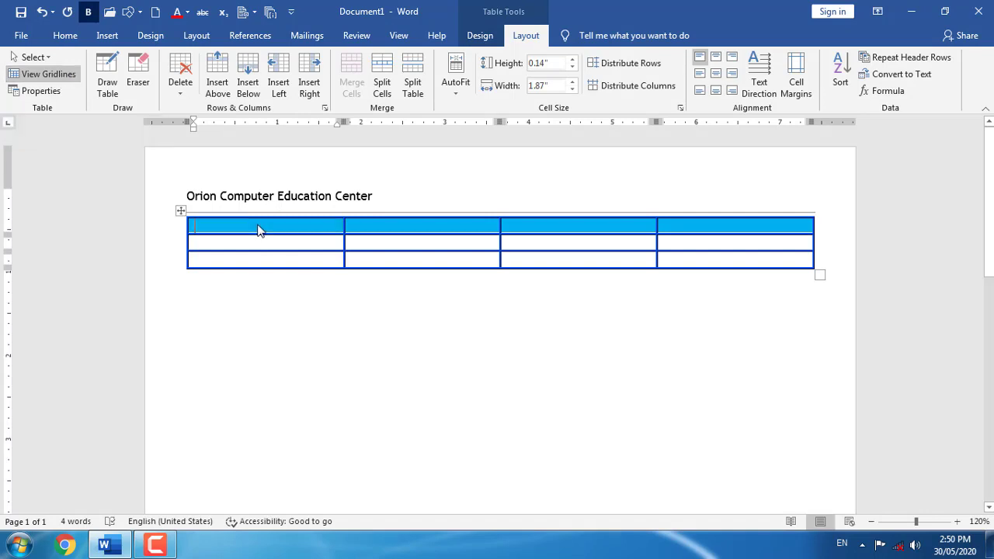
text(Table 1)
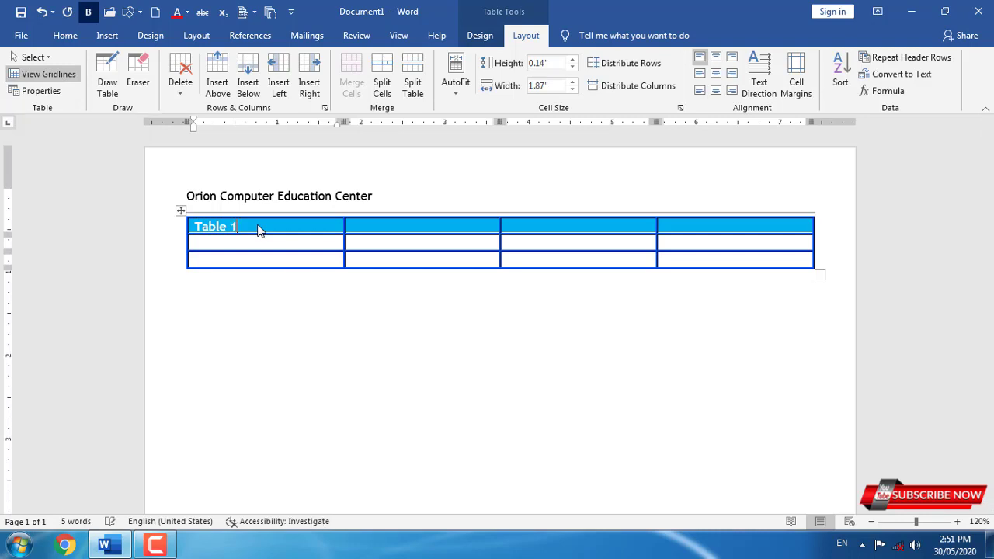
key(Tab)
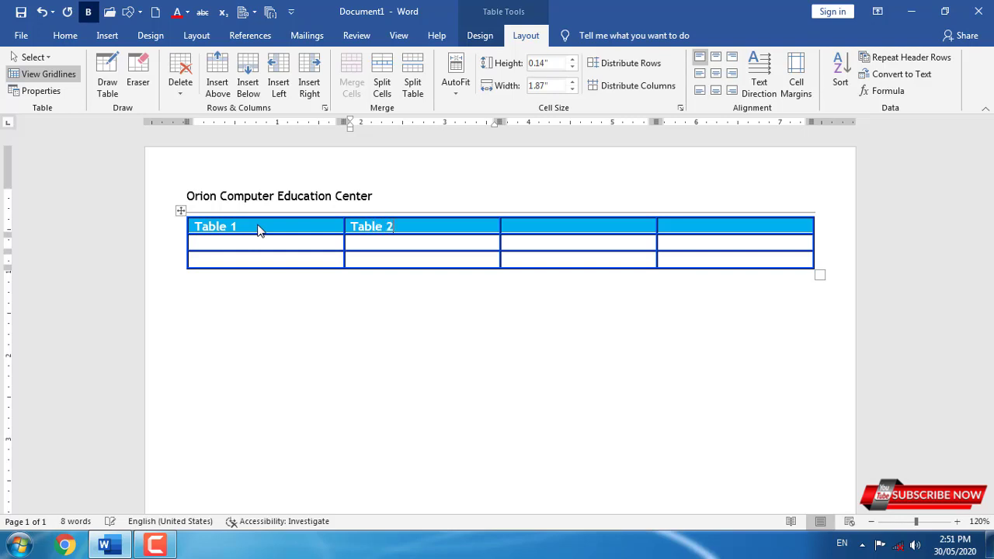
key(Tab)
text(Table 3)
key(Tab)
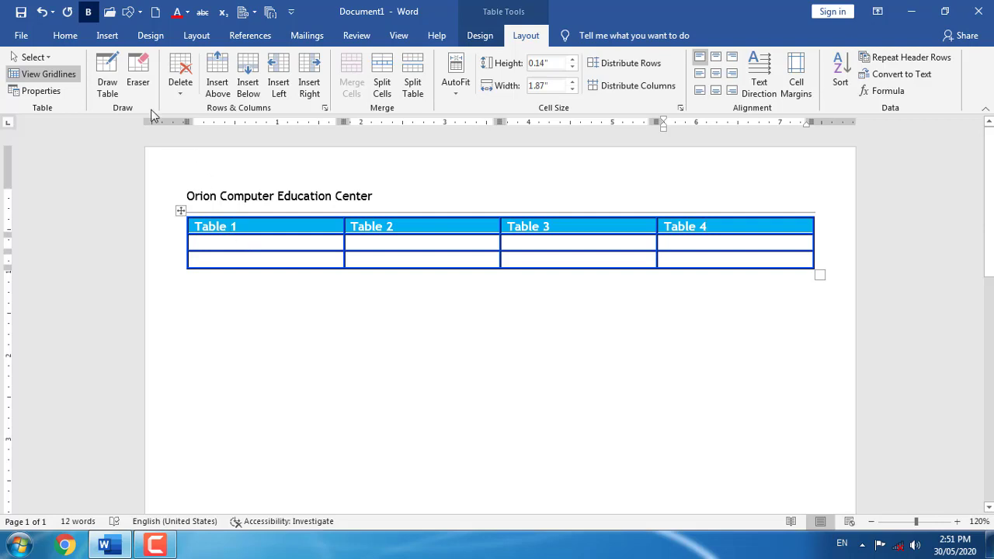
Select the table's first column with the Select Column command, clear its contents, and undo the clearing.
click(45, 57)
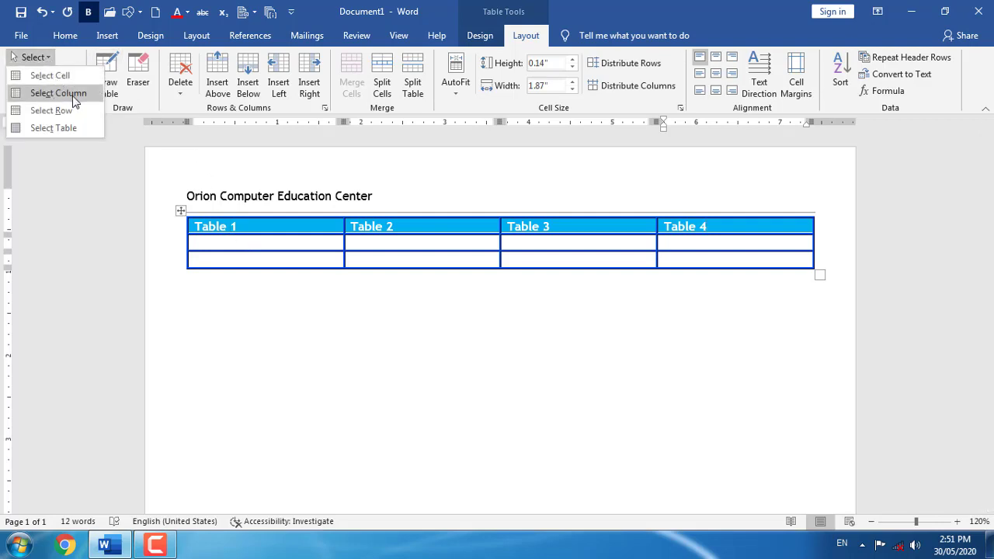
click(568, 240)
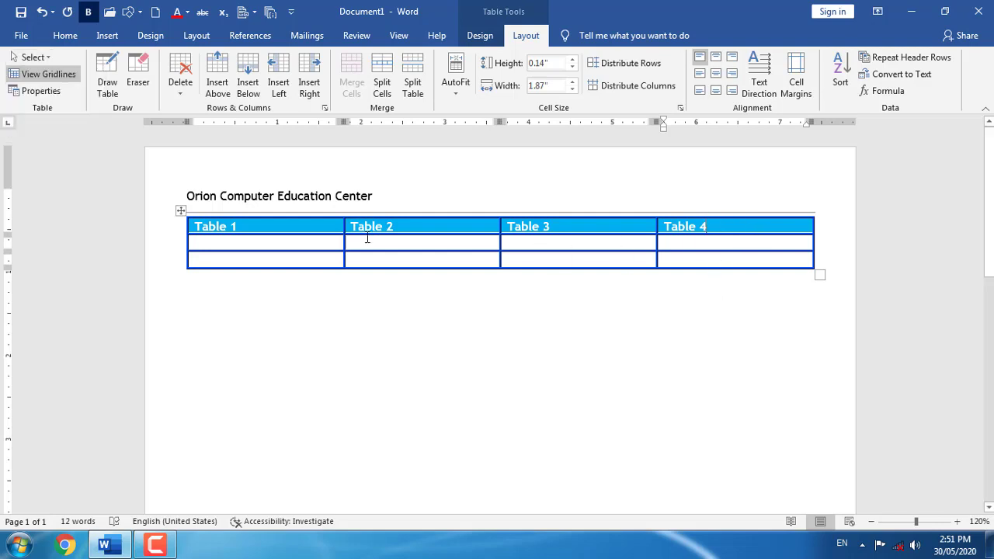
click(245, 227)
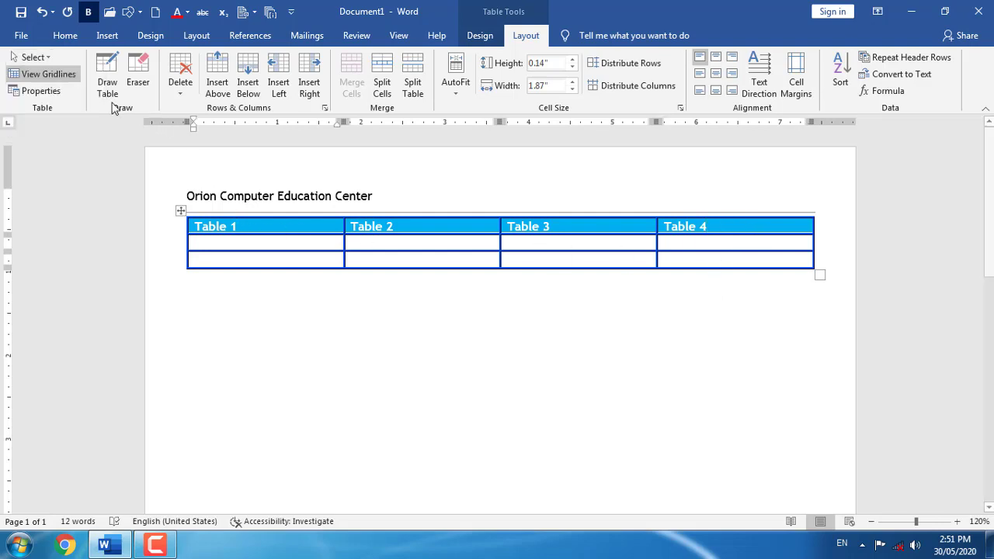
click(51, 60)
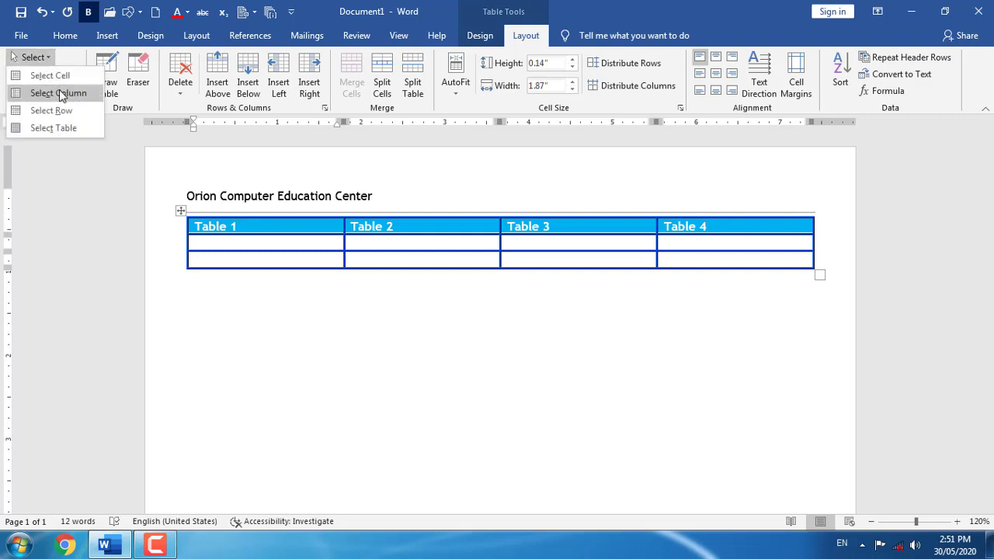
click(59, 91)
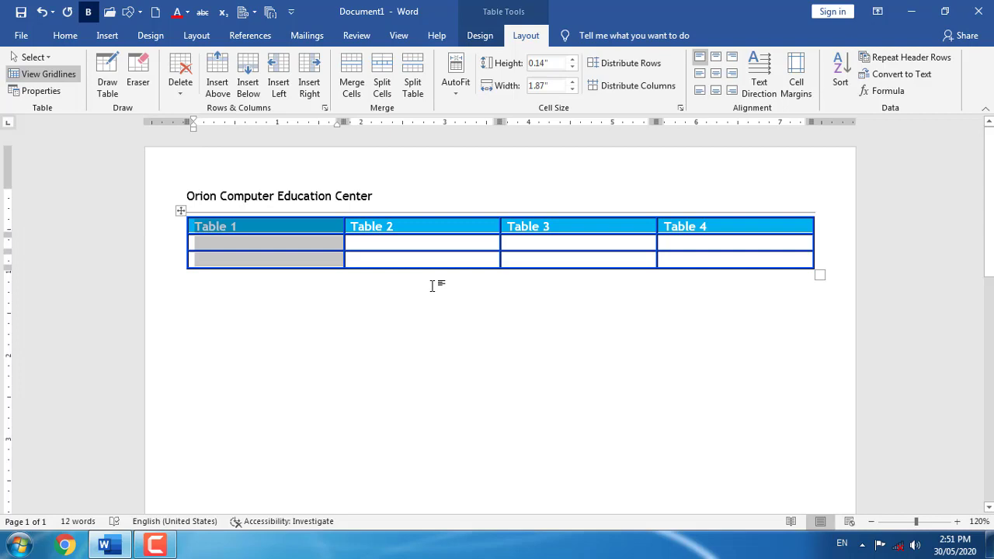
key(Delete)
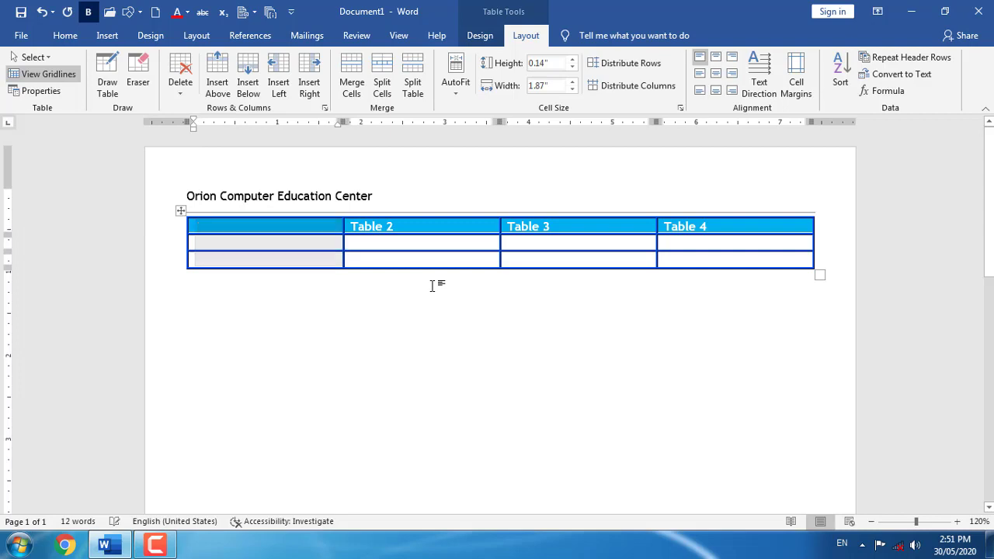
key(ctrl+z)
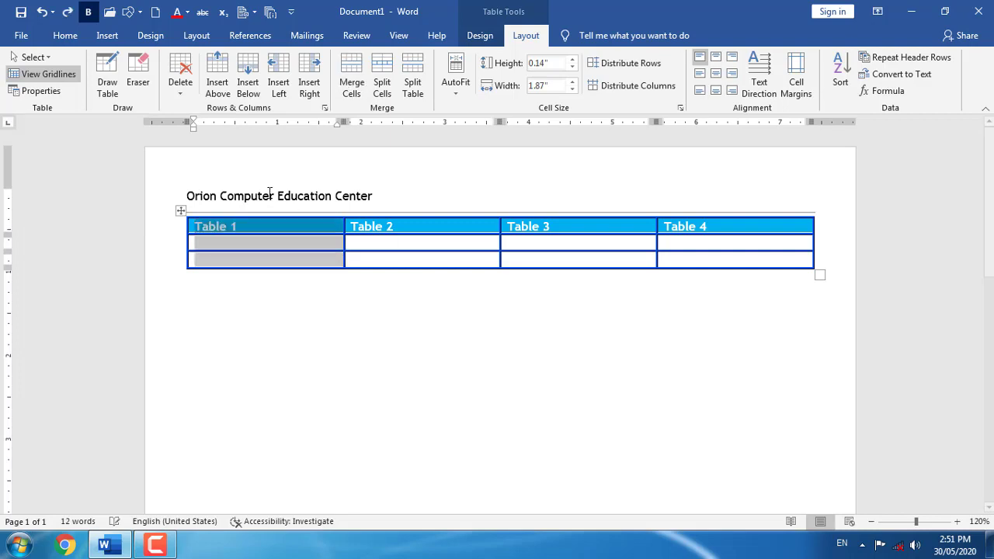
Select the table's second row with the Select Row command, starting from its first cell.
click(43, 59)
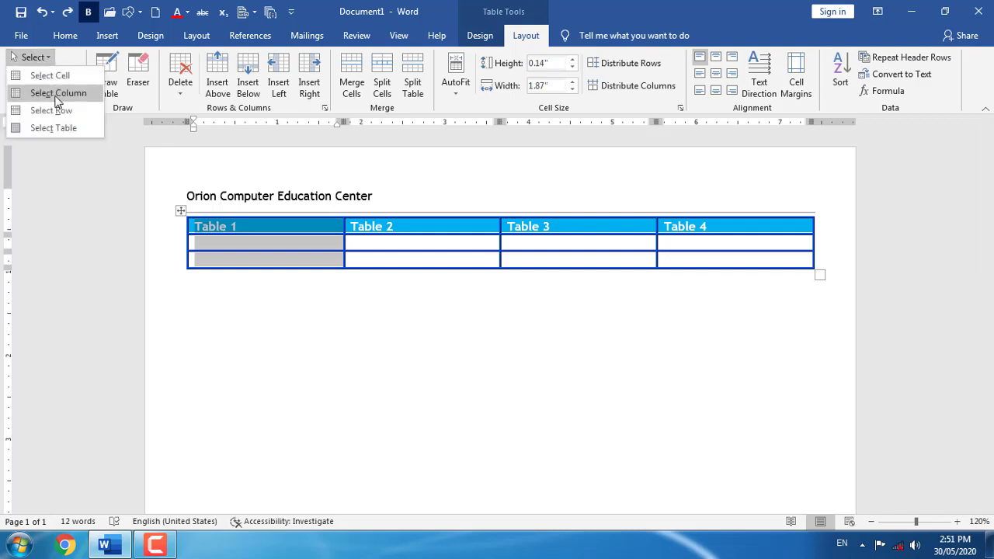
click(251, 234)
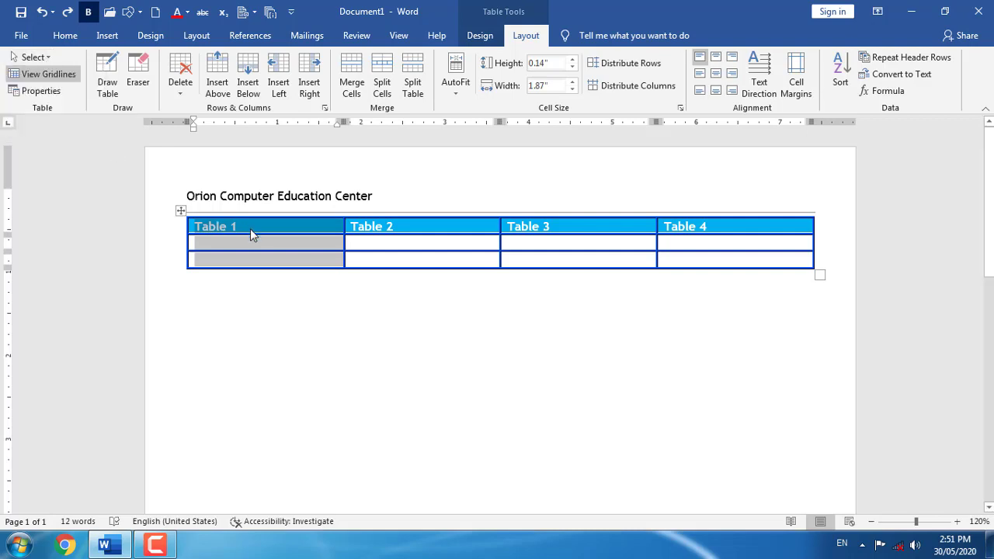
click(251, 226)
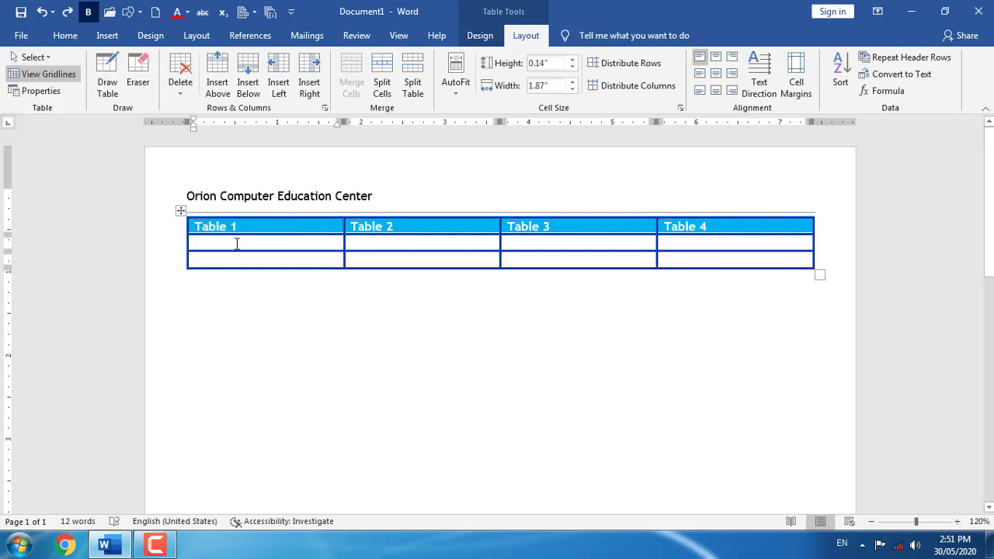
click(236, 244)
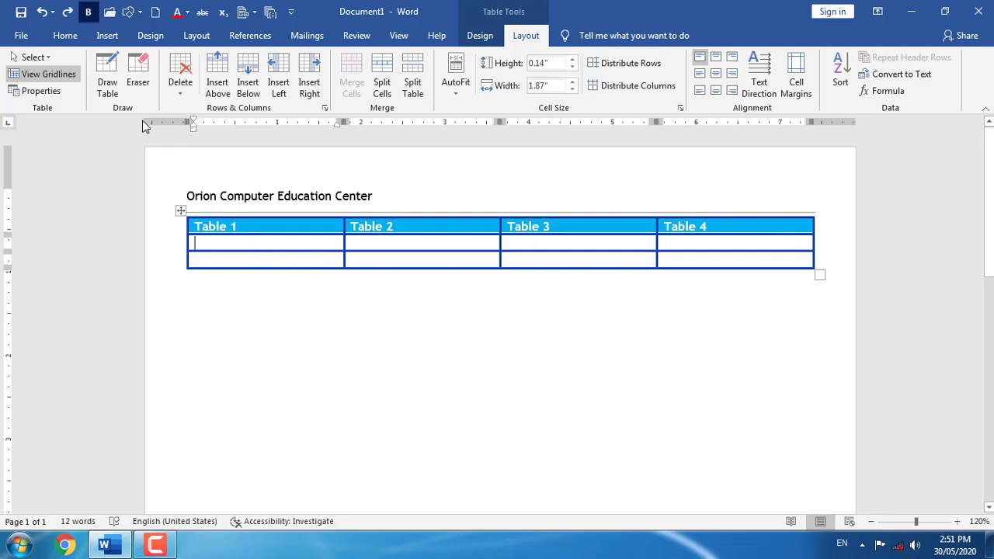
click(33, 57)
click(65, 110)
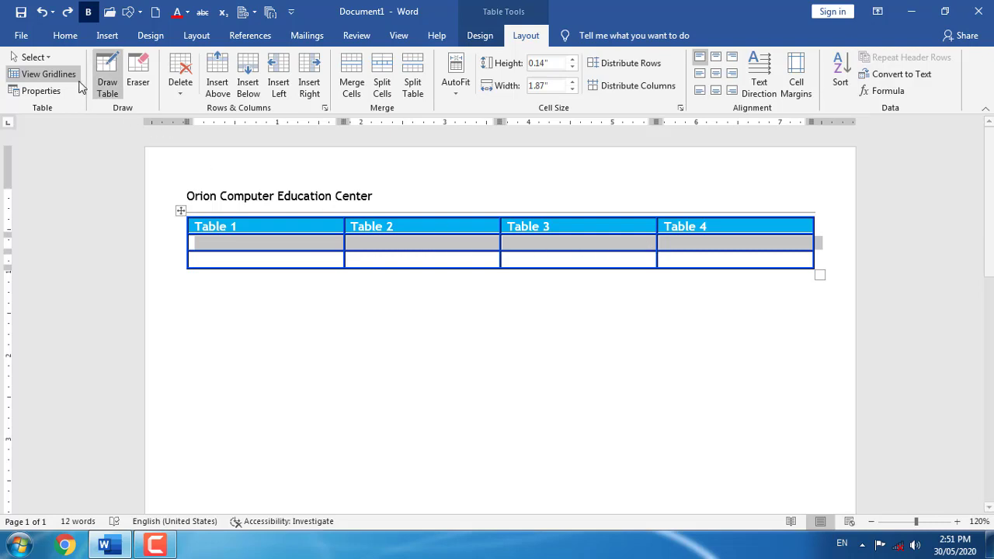
Select the entire table with the Select Table command, and clear the selection by returning to the second row's first cell.
click(230, 241)
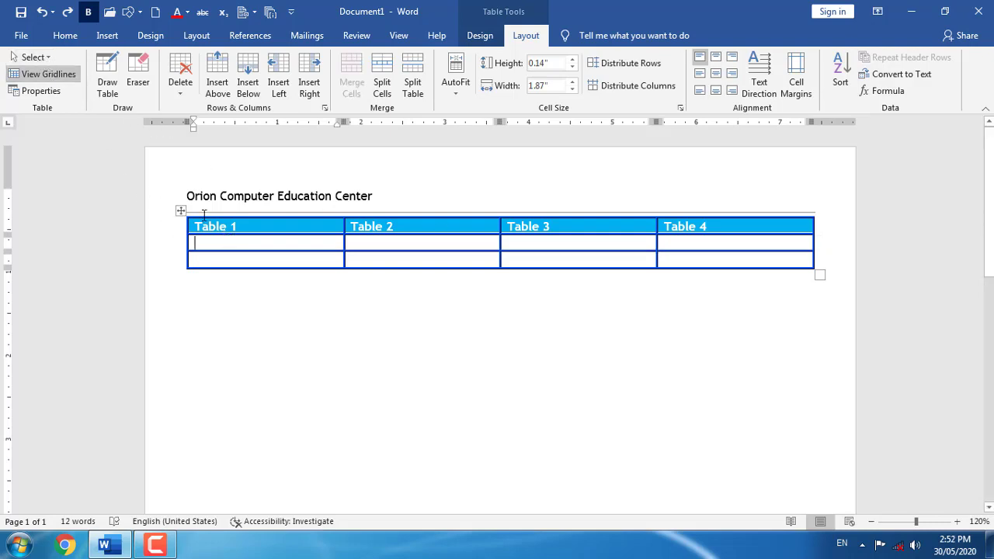
click(36, 57)
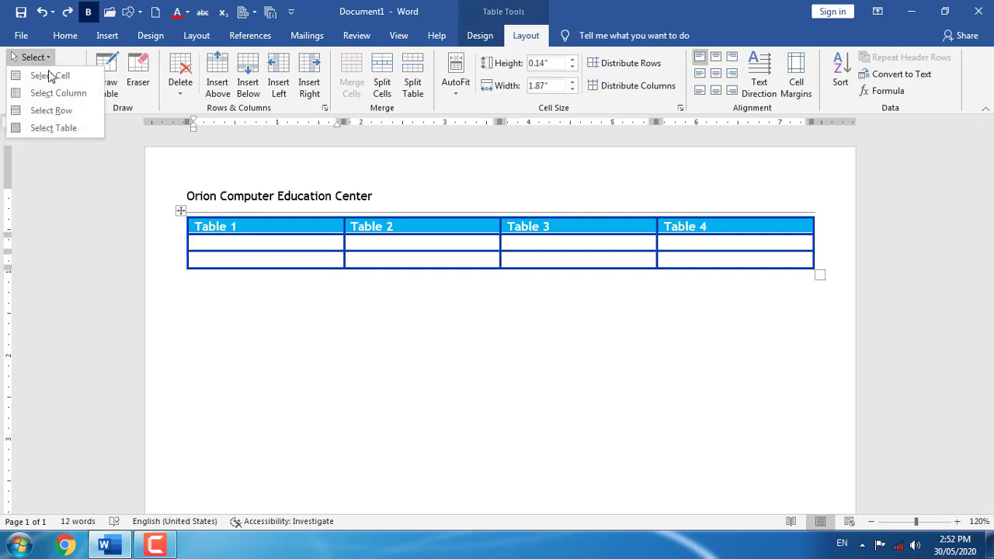
click(78, 128)
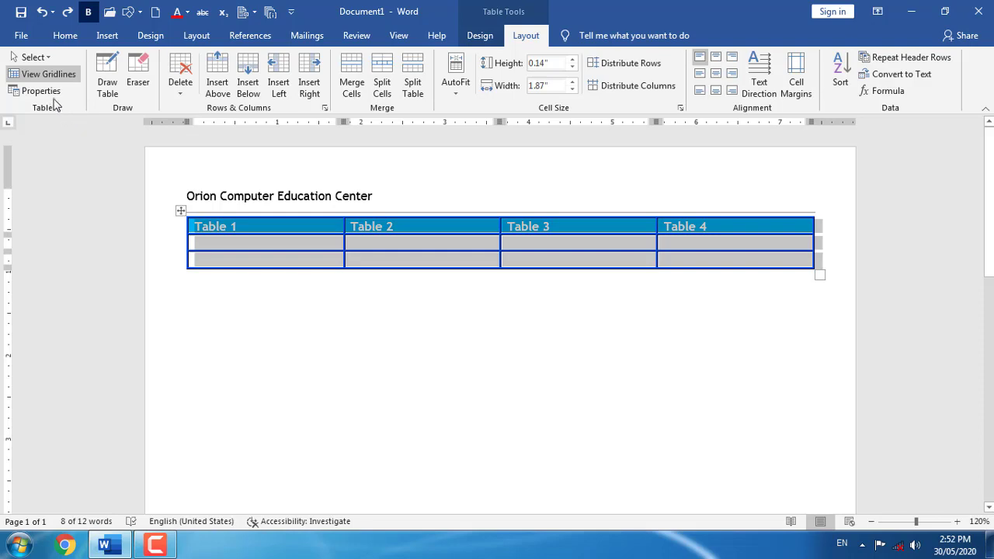
click(277, 240)
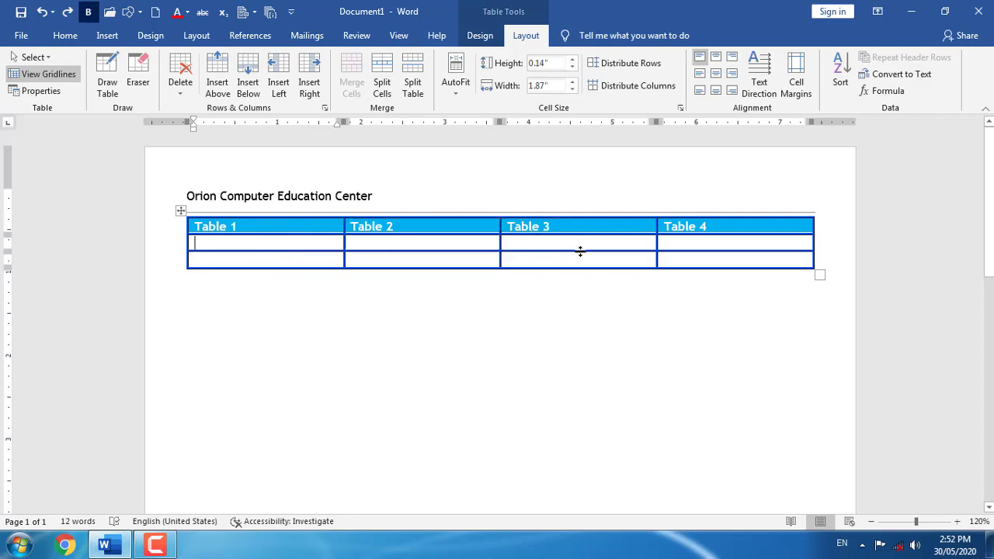
Erase the line between the second and third rows under Table 2 and Table 3, plus Table 3's bottom border, and hide the gridlines.
click(143, 83)
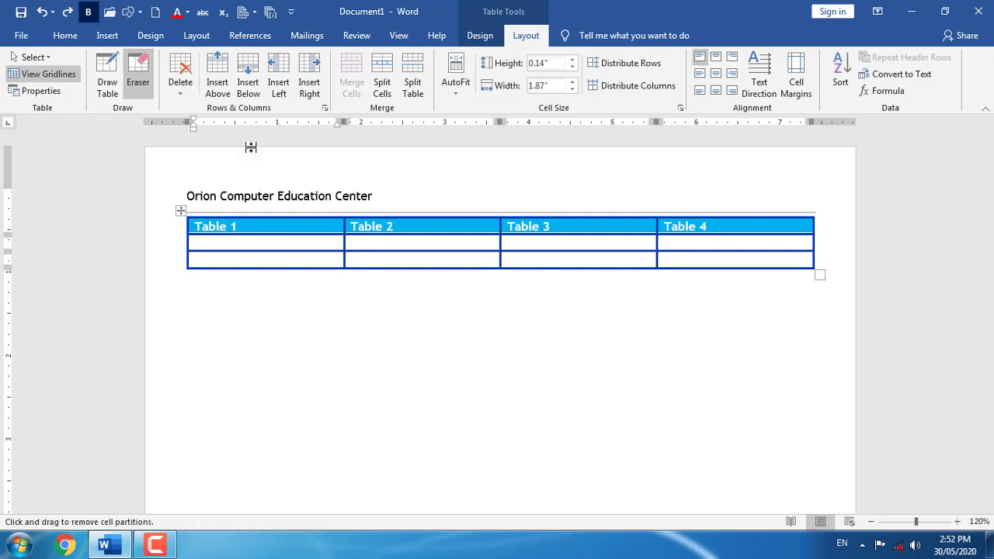
click(388, 249)
click(559, 250)
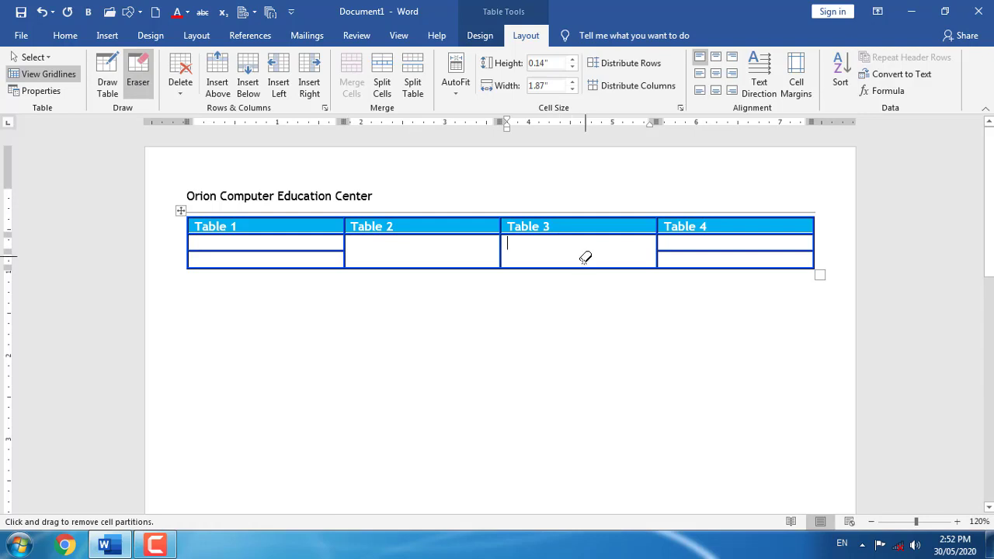
click(611, 266)
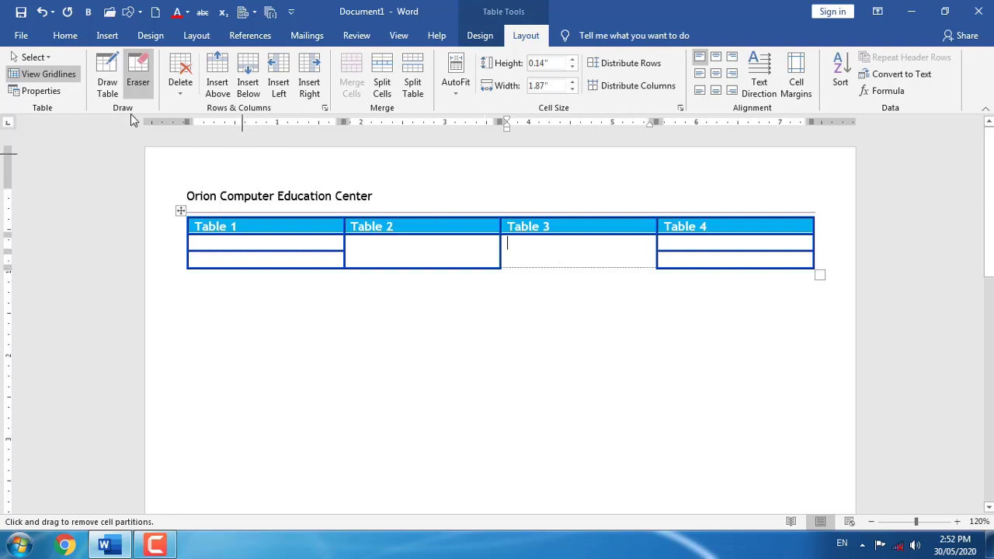
click(40, 79)
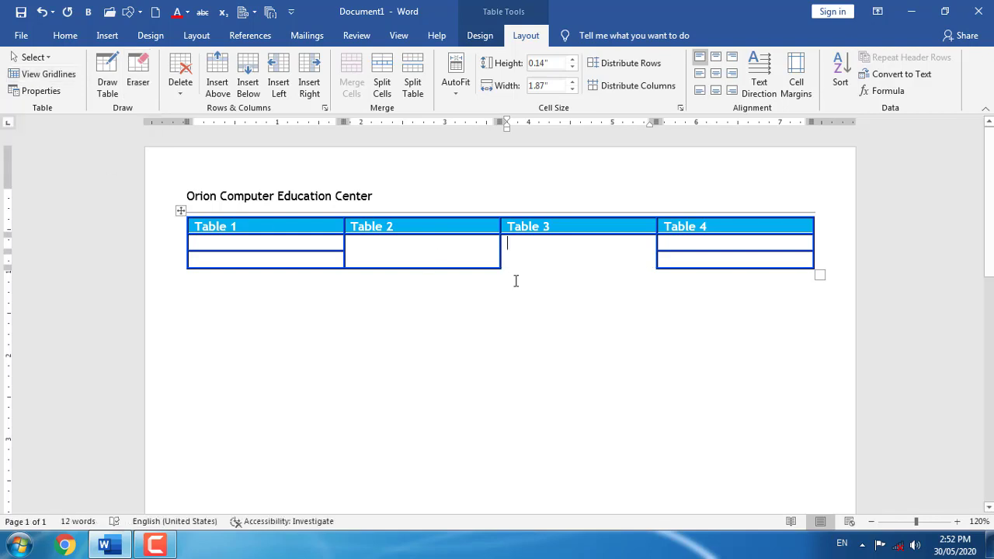
Erase the vertical border between the Table 1 and Table 2 columns in both rows below the header.
click(138, 74)
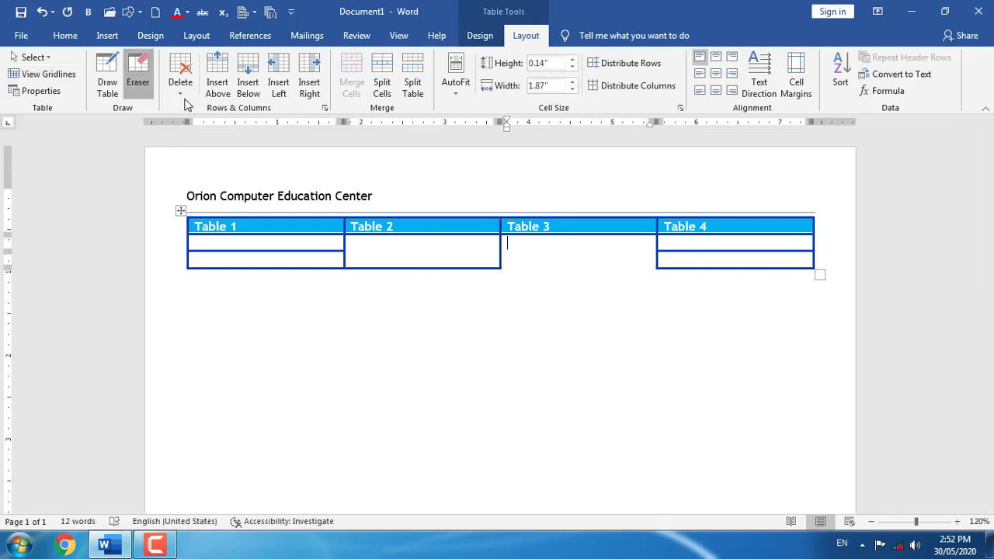
click(345, 259)
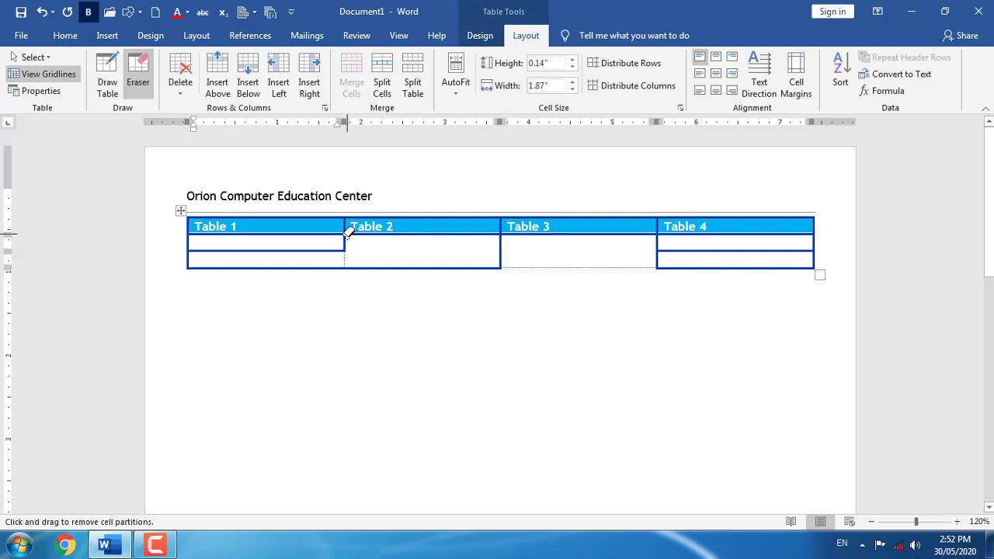
click(346, 242)
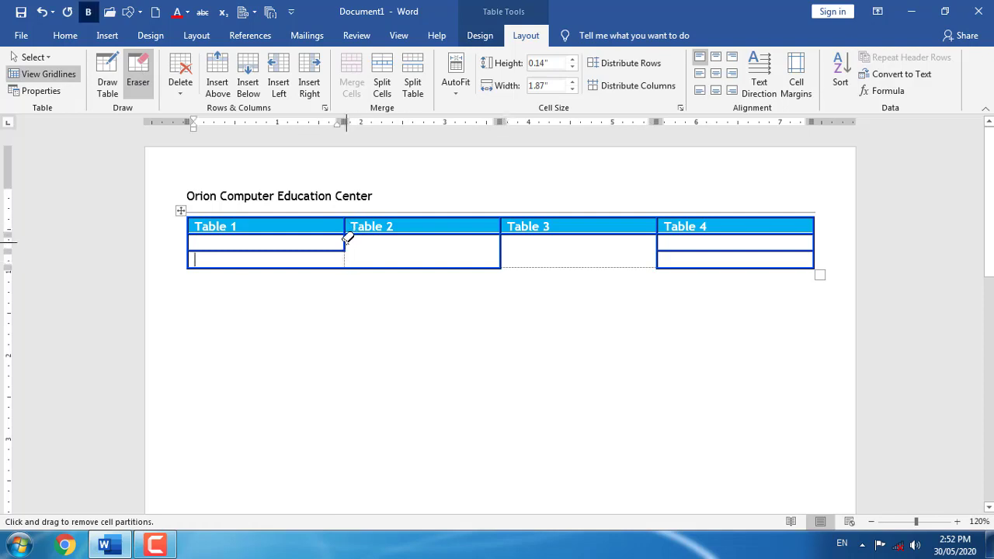
Switch the table gridlines off, on, and off again to compare the erased borders.
click(43, 74)
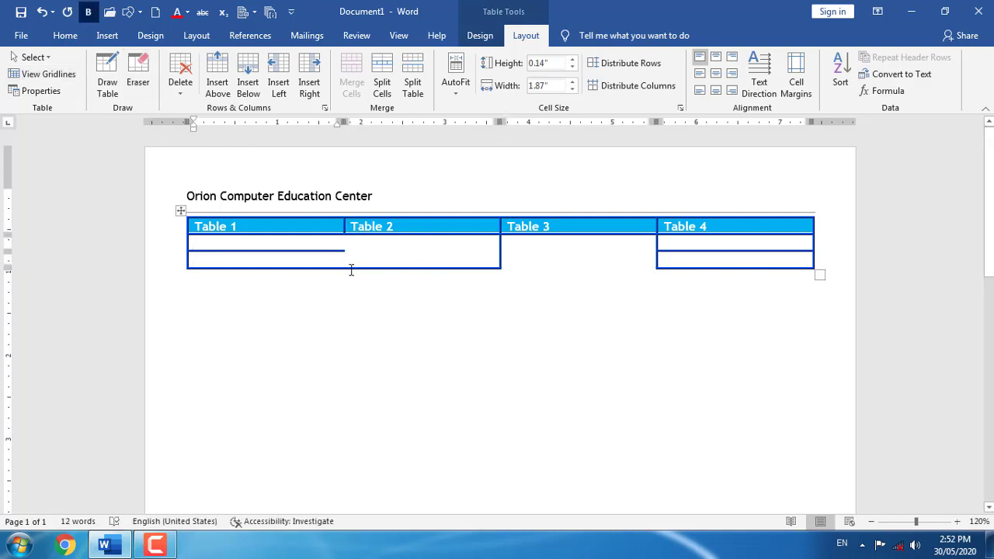
click(54, 79)
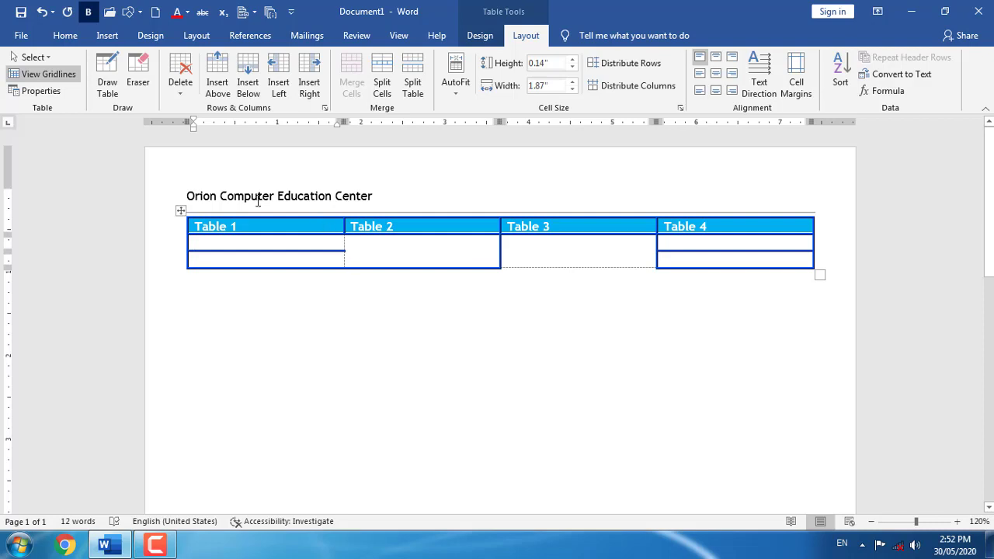
click(42, 74)
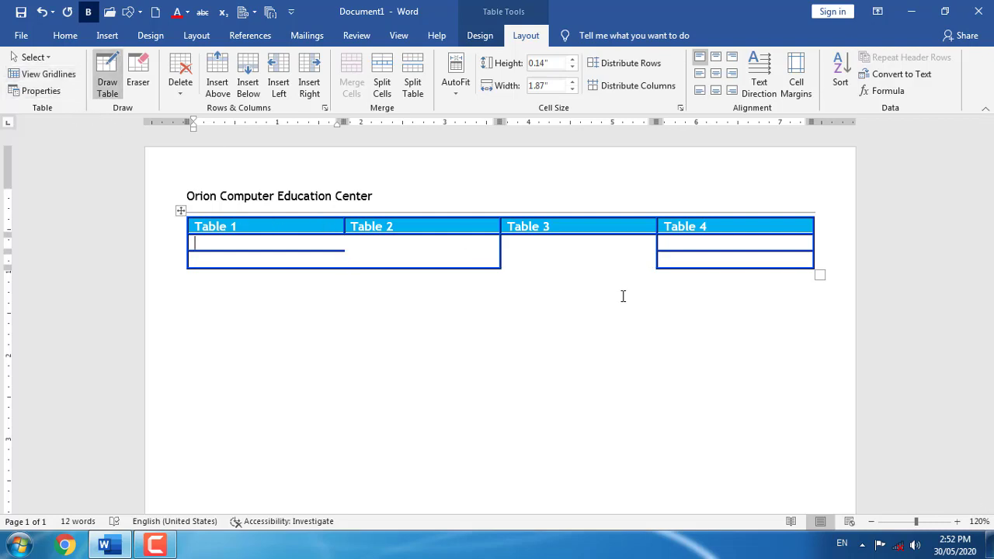
Shrink the table to about half its width and set its alignment to Center in Table Properties.
drag(822, 276, 511, 276)
click(31, 91)
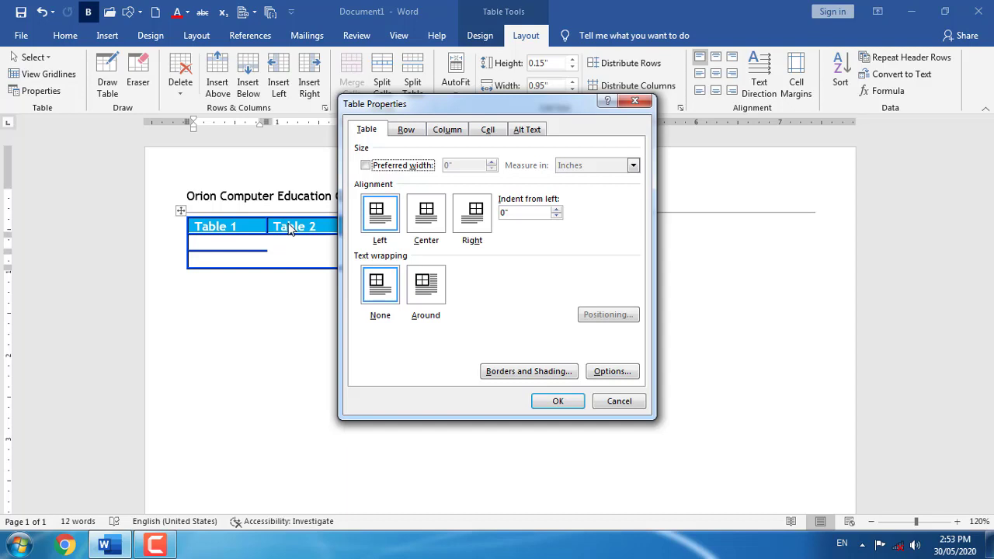
click(440, 221)
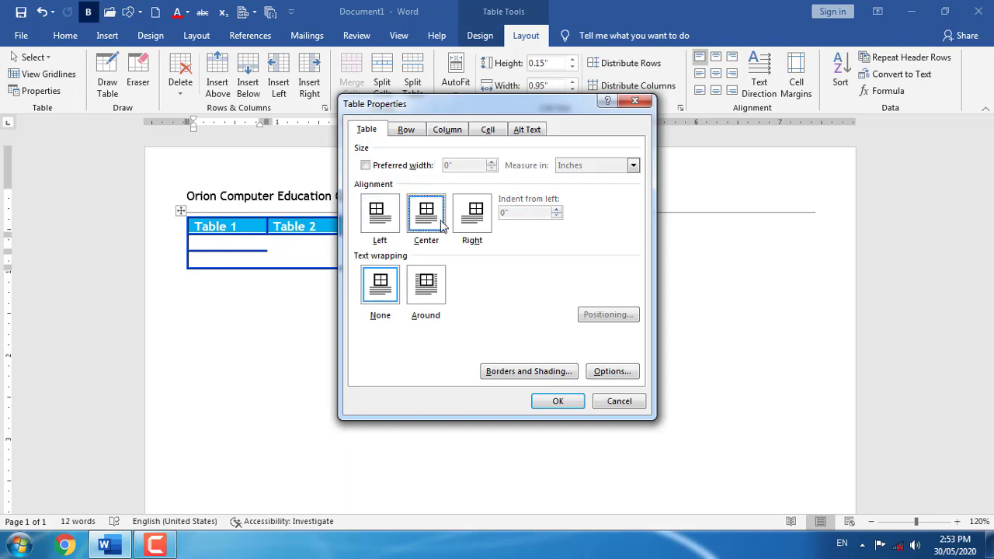
click(558, 401)
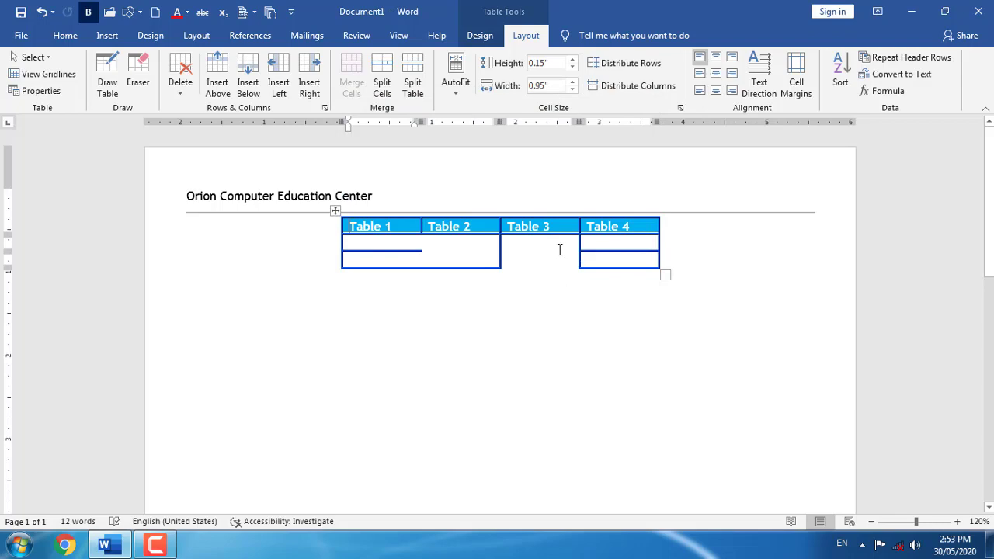
Change the table's alignment to Right in Table Properties.
click(35, 91)
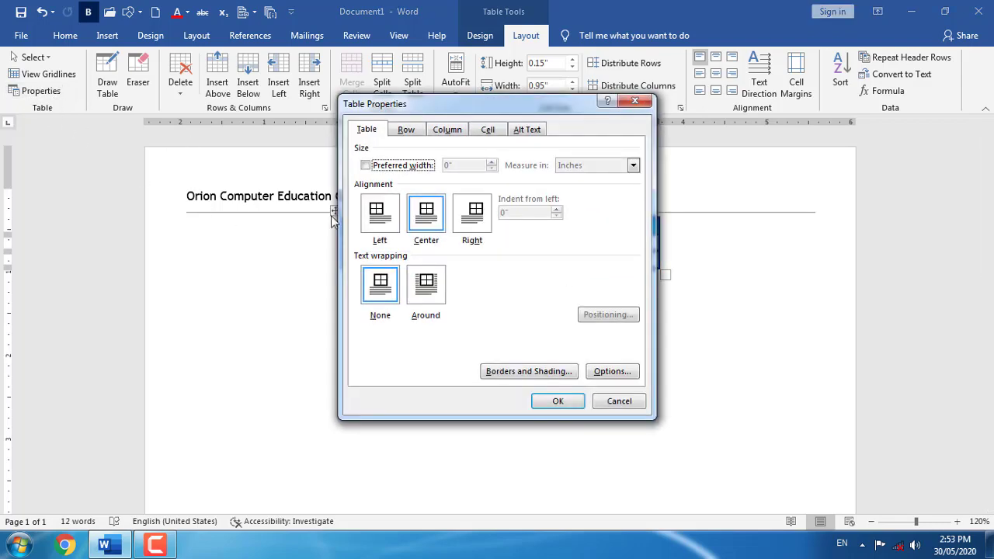
click(475, 219)
click(557, 401)
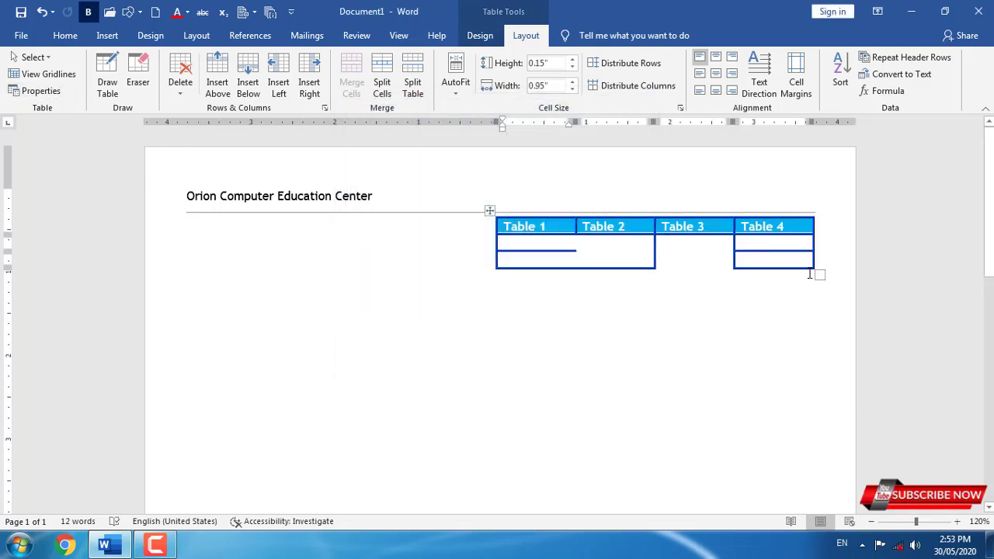
Review the text wrapping options in Table Properties and move the table freely to the middle of the page below the heading line.
click(46, 92)
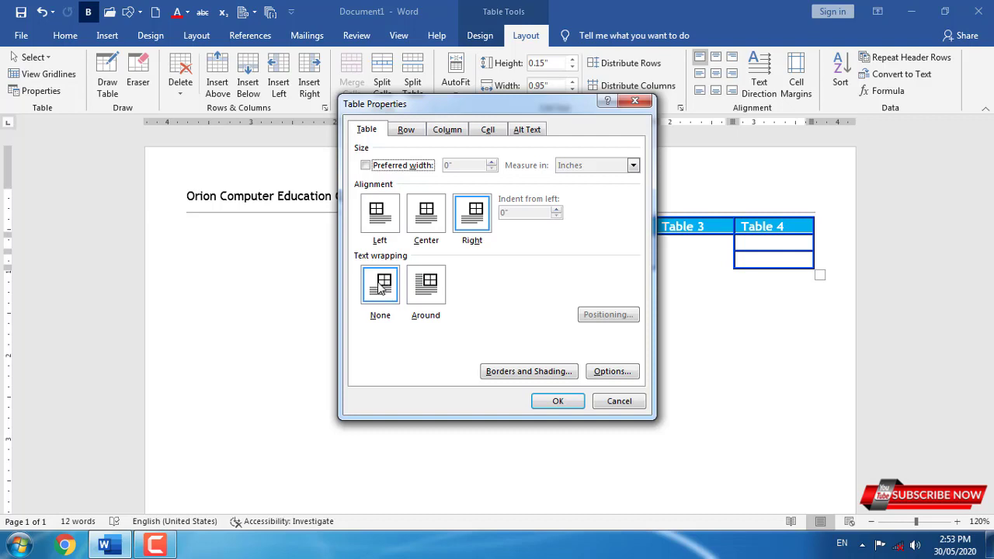
click(553, 401)
drag(489, 211, 179, 210)
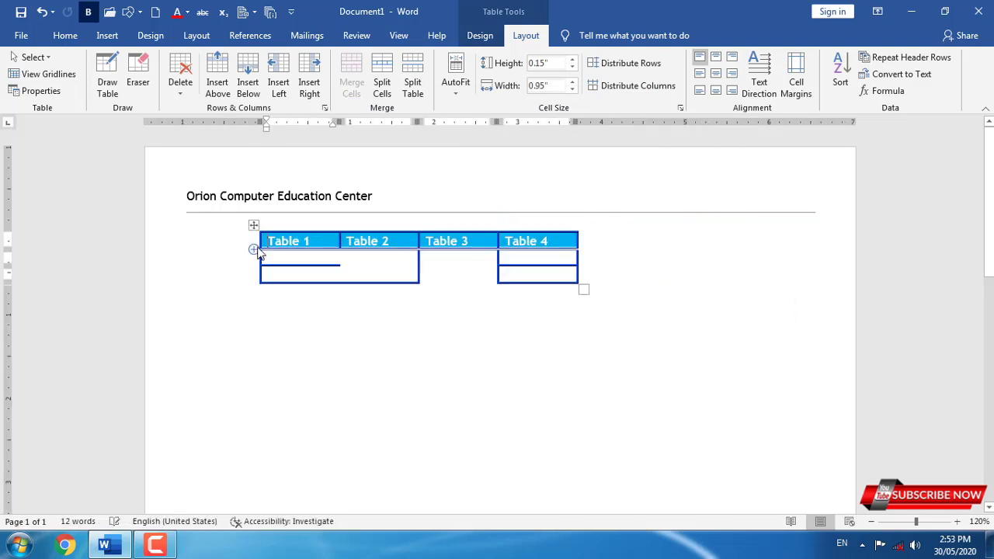
drag(255, 223, 380, 222)
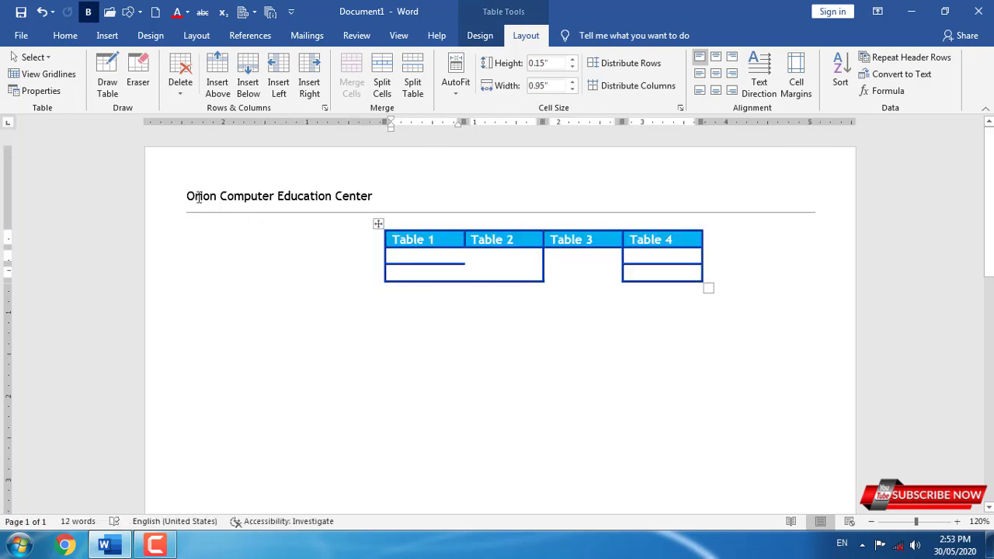
Apply Around text wrapping in Table Properties and move the table to the left margin just below the heading line.
click(59, 94)
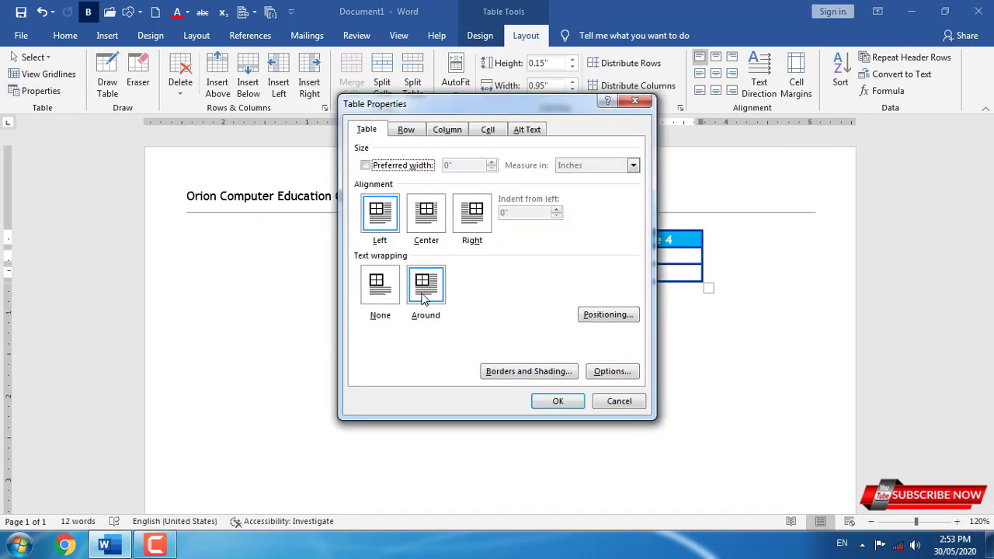
click(426, 297)
click(558, 401)
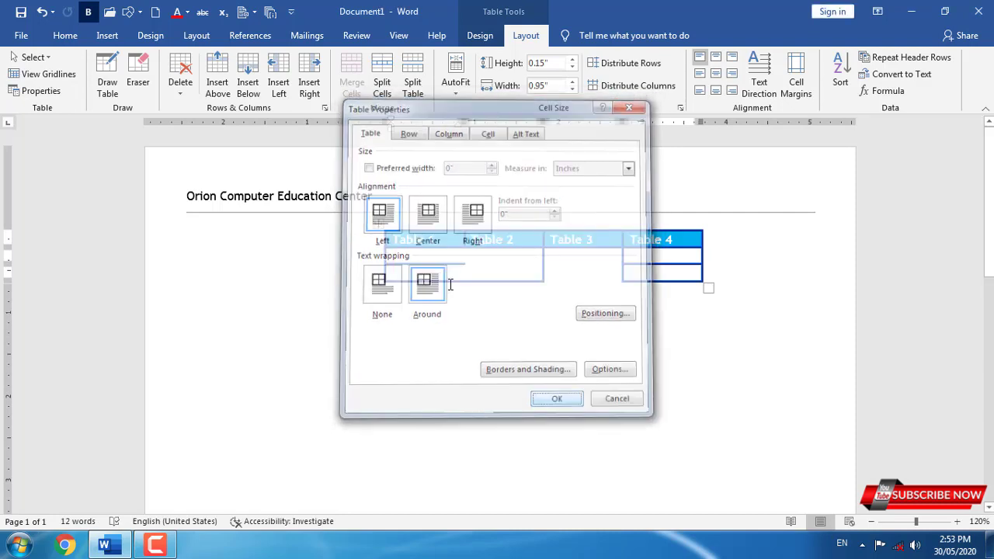
drag(379, 224, 180, 224)
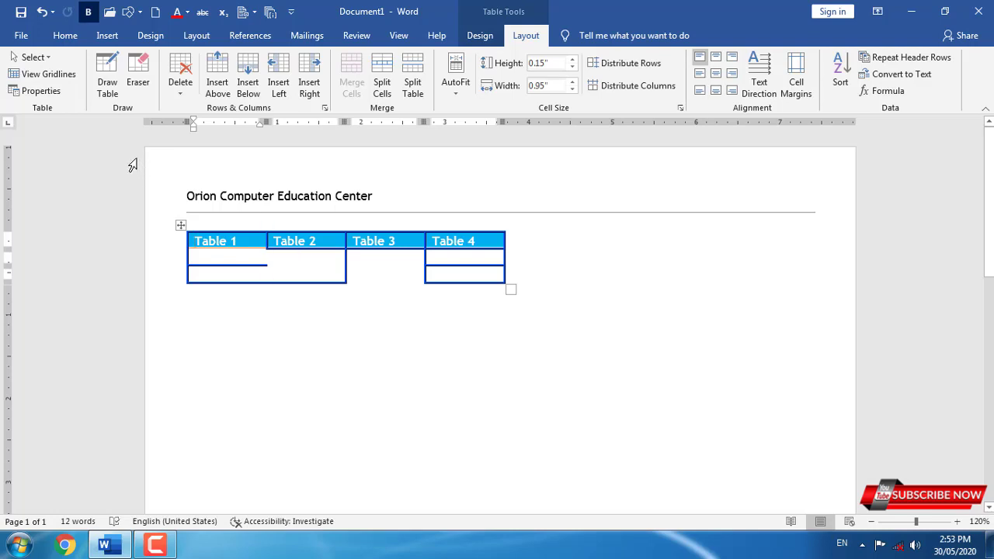
Draw a second table below the first, with one vertical divider and two horizontal lines splitting its right half into three cells.
click(116, 87)
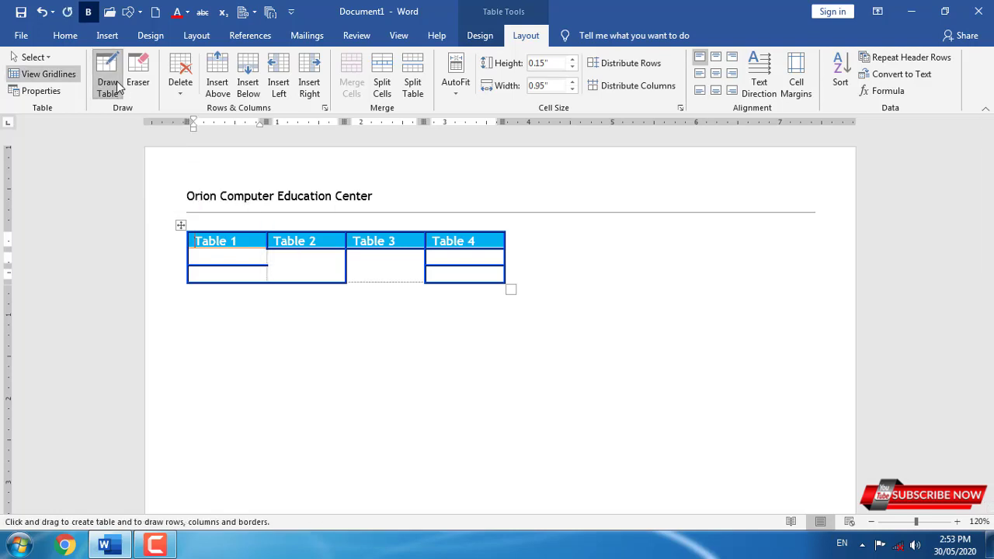
mouse_move(341, 327)
mouse_down()
mouse_move(562, 409)
mouse_move(690, 432)
mouse_up()
mouse_move(515, 377)
mouse_down()
mouse_move(515, 427)
mouse_move(710, 404)
mouse_up()
drag(508, 348, 665, 347)
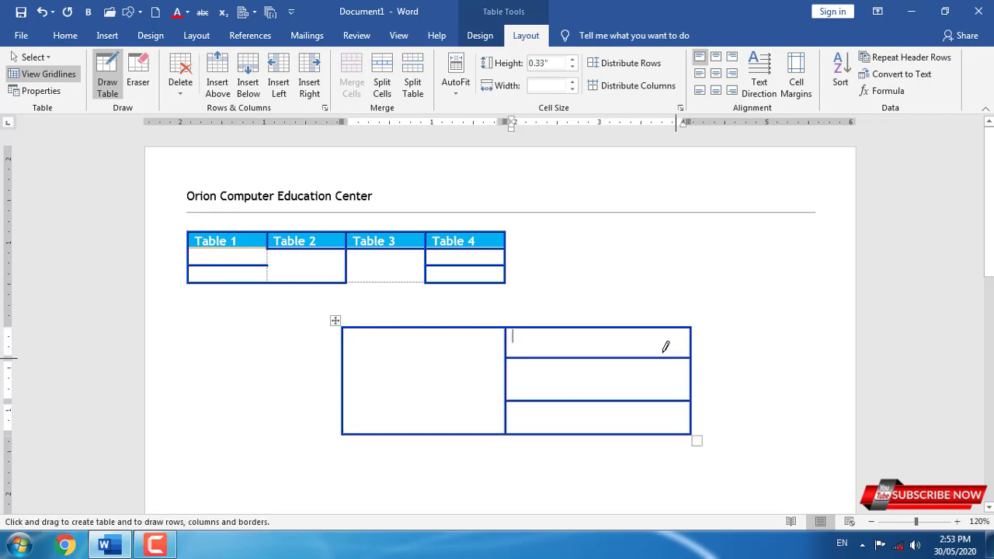
Erase the inner lines of the drawn table and the right half of its top border, and leave the Eraser.
click(138, 86)
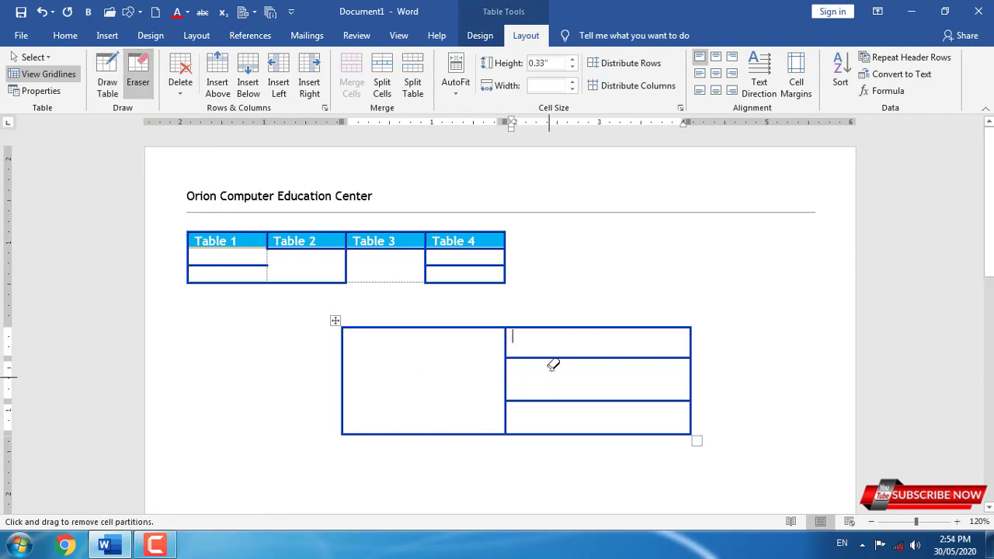
drag(557, 351, 549, 355)
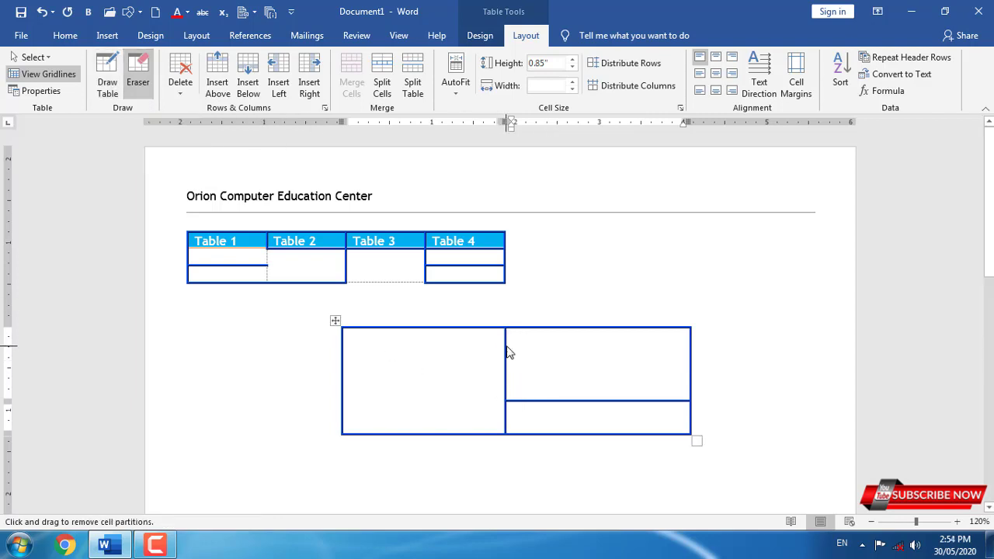
click(506, 348)
click(528, 400)
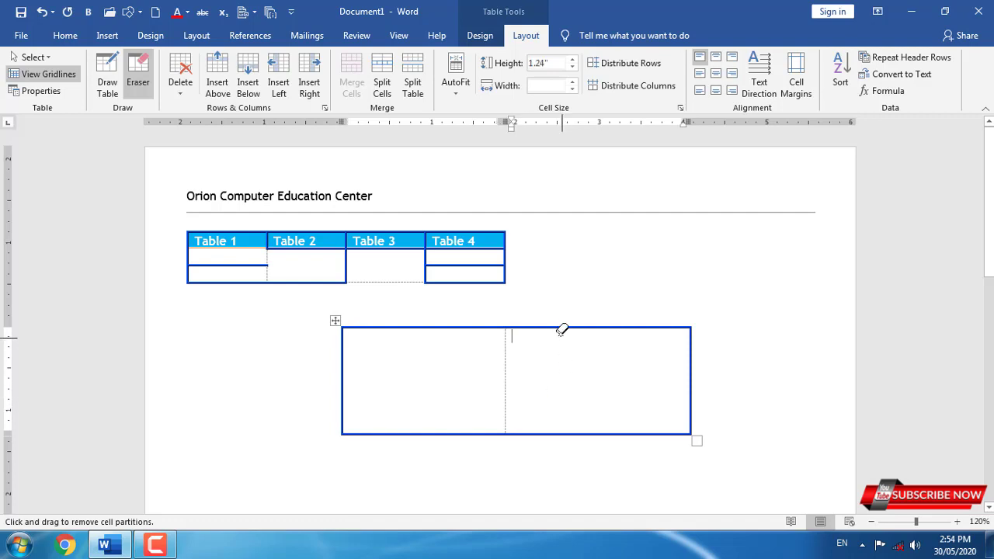
click(596, 326)
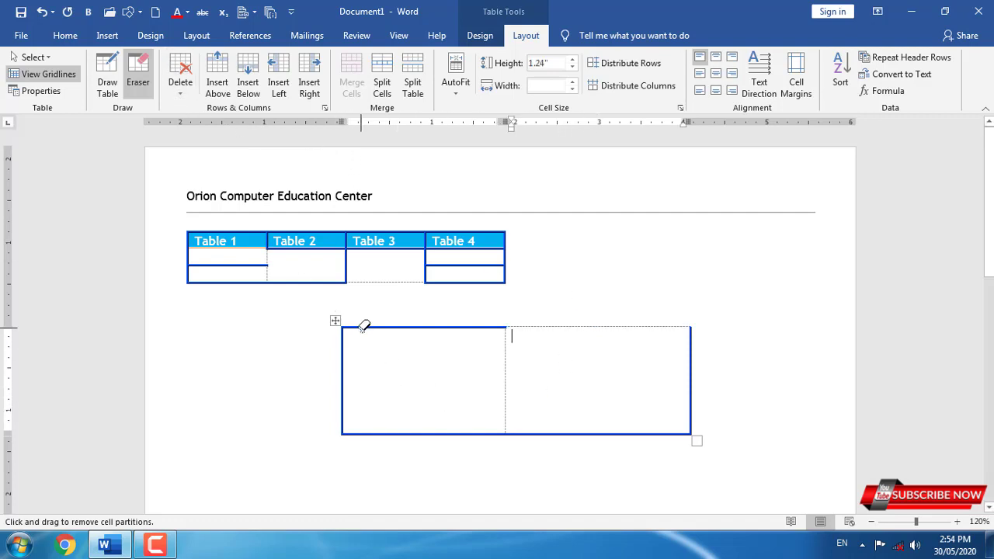
click(180, 84)
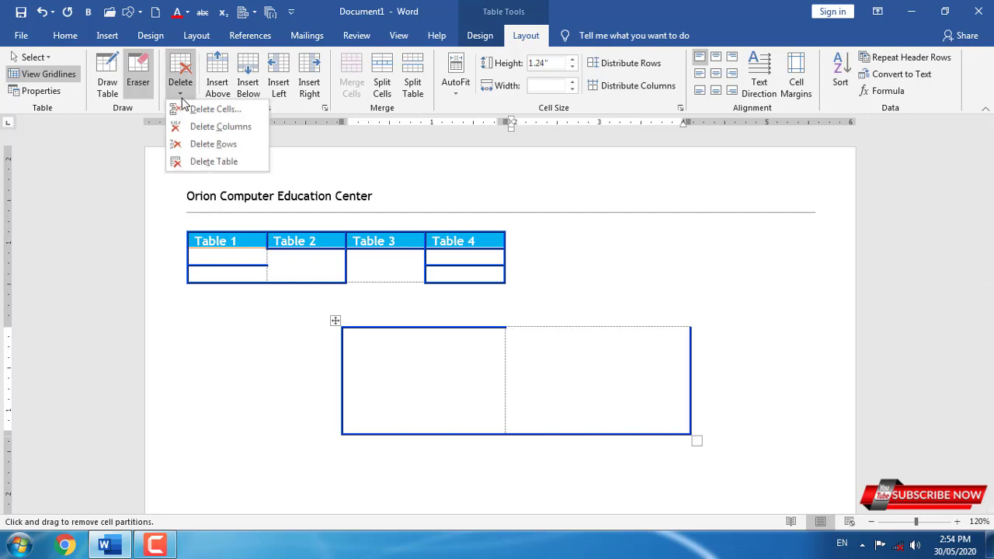
click(222, 253)
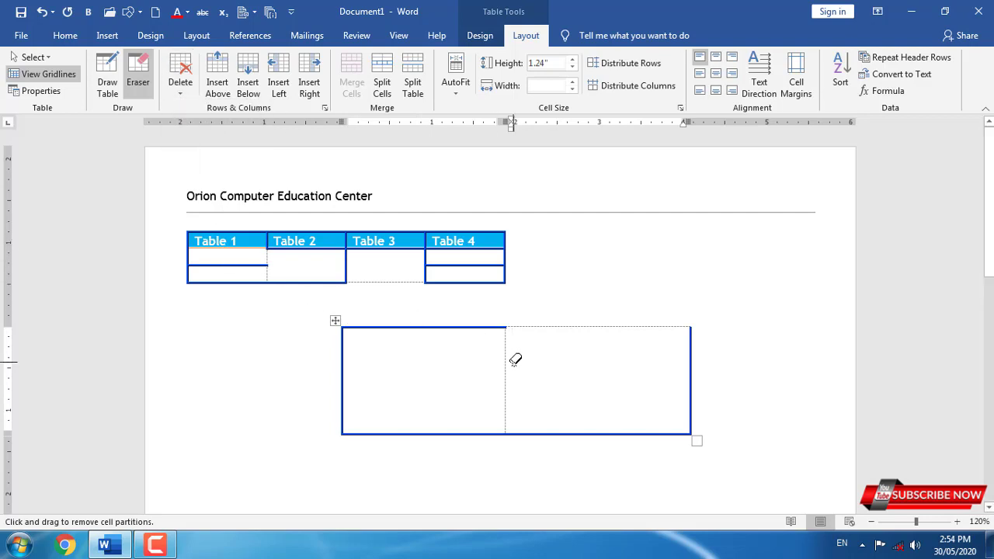
key(Escape)
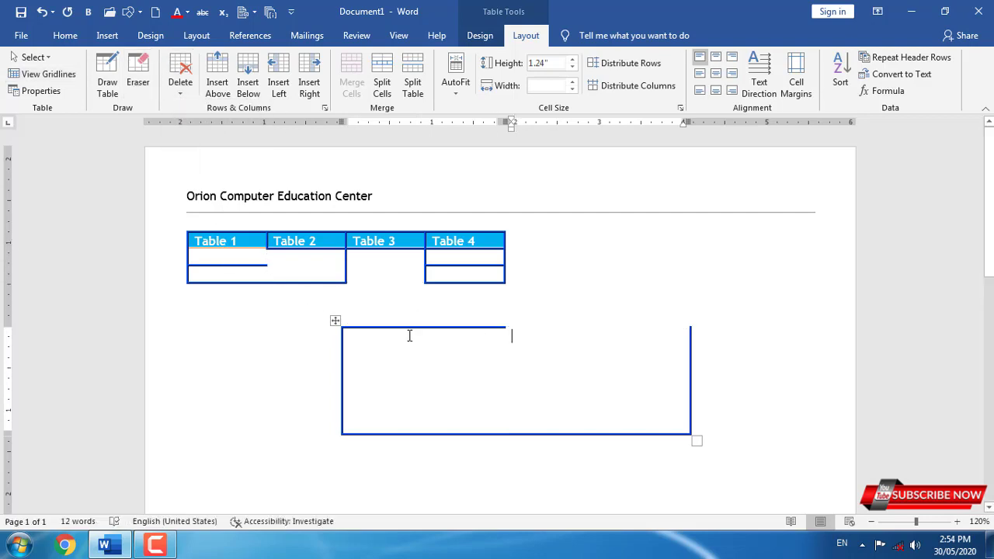
Delete the cell directly below the Table 1 header using the Shift cells left option.
click(244, 258)
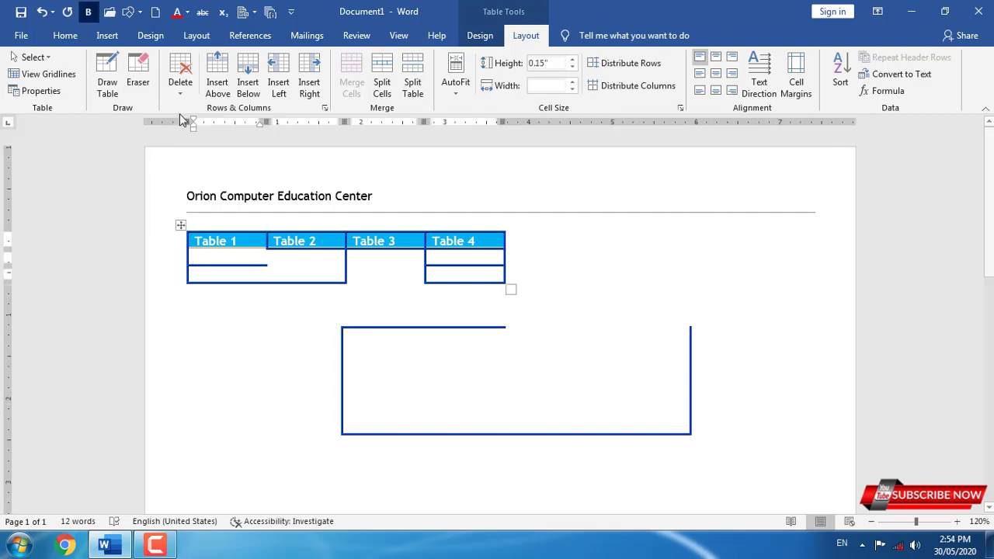
click(180, 84)
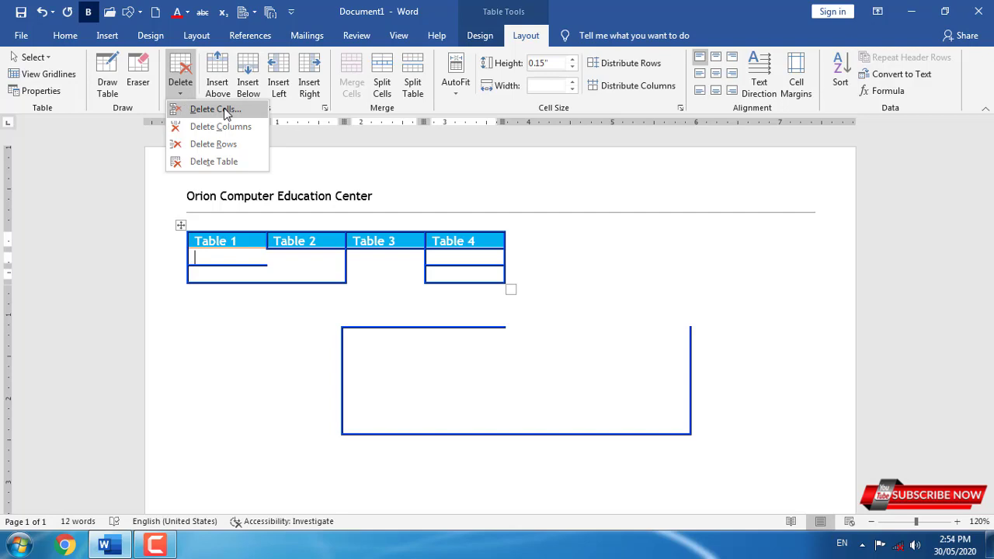
click(225, 109)
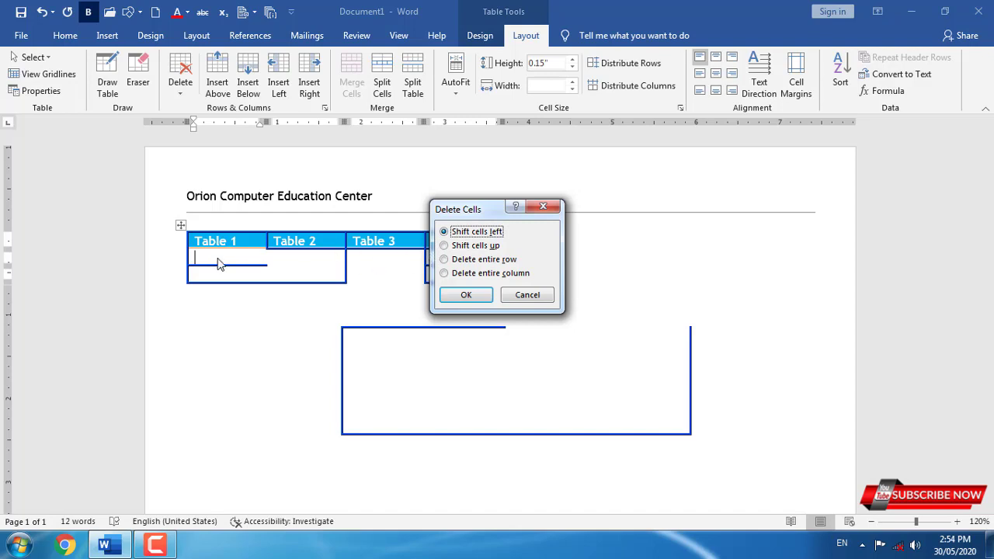
click(466, 296)
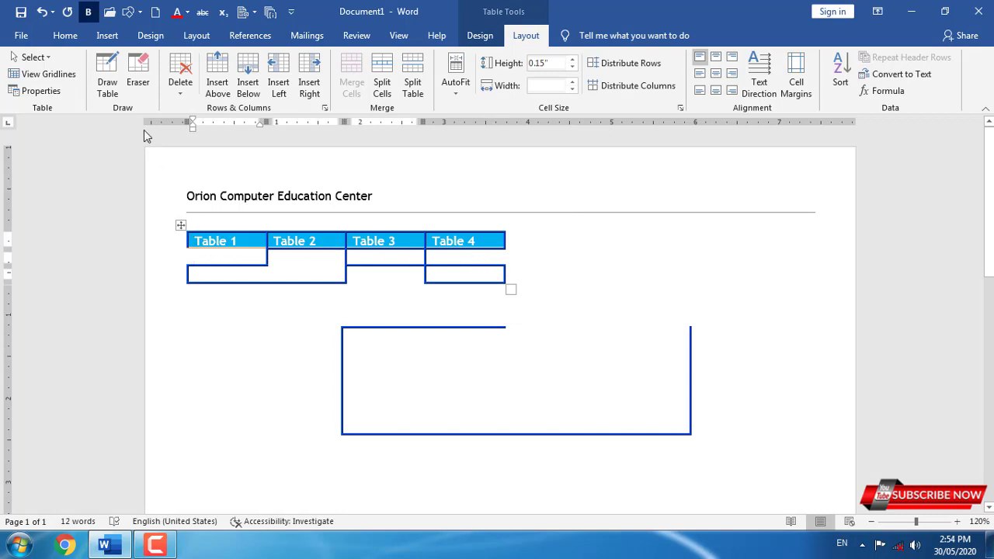
Try deleting the Table 1 column and the header row, and undo both deletions.
click(178, 100)
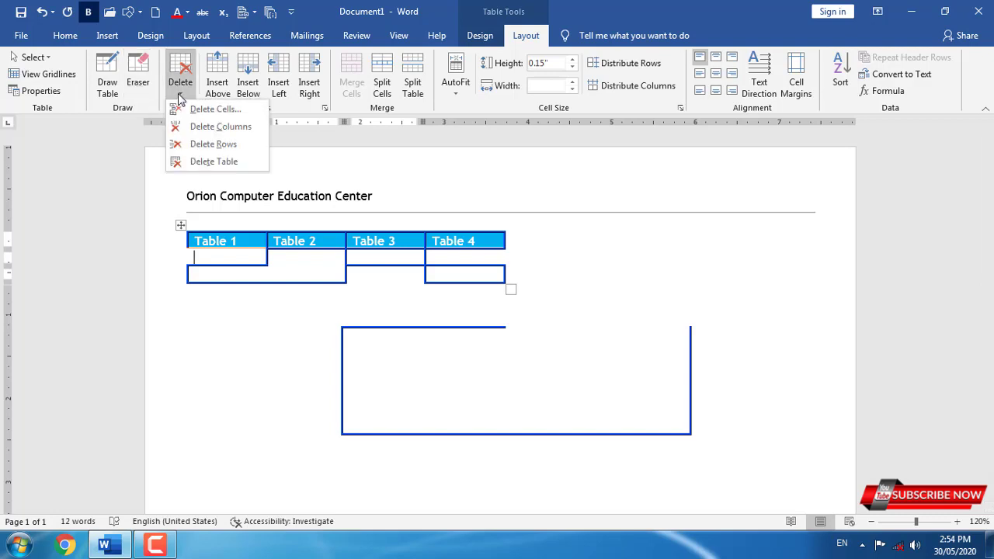
click(218, 127)
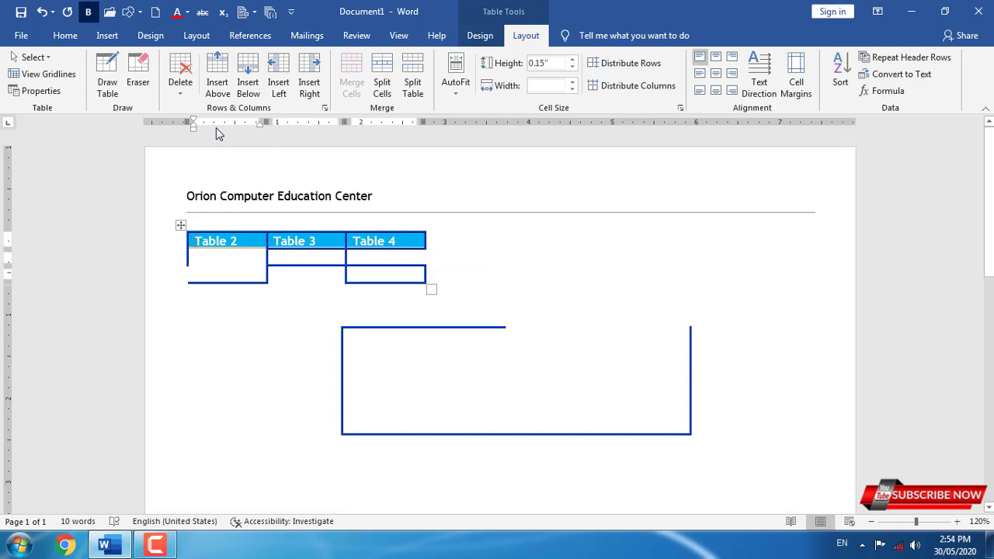
click(180, 90)
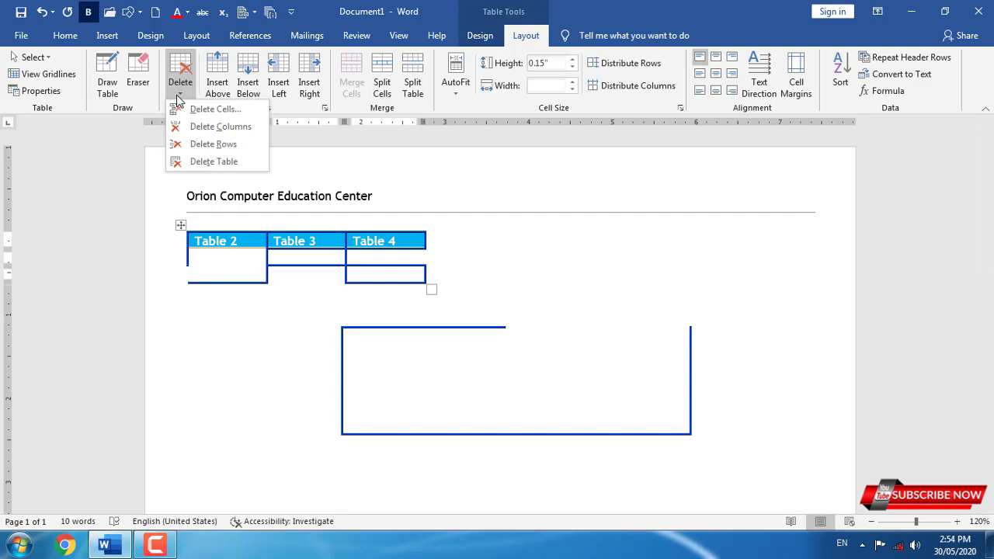
click(220, 146)
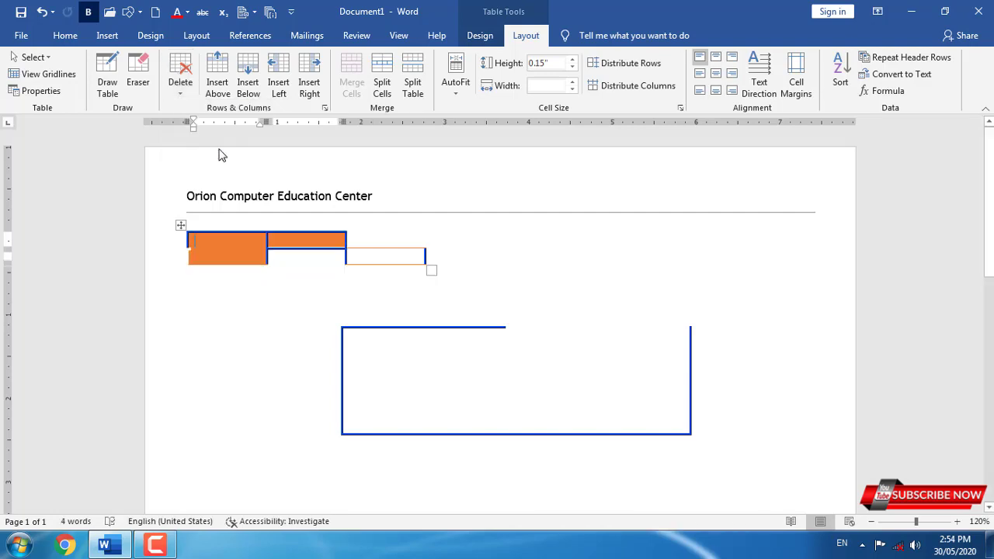
key(ctrl+z)
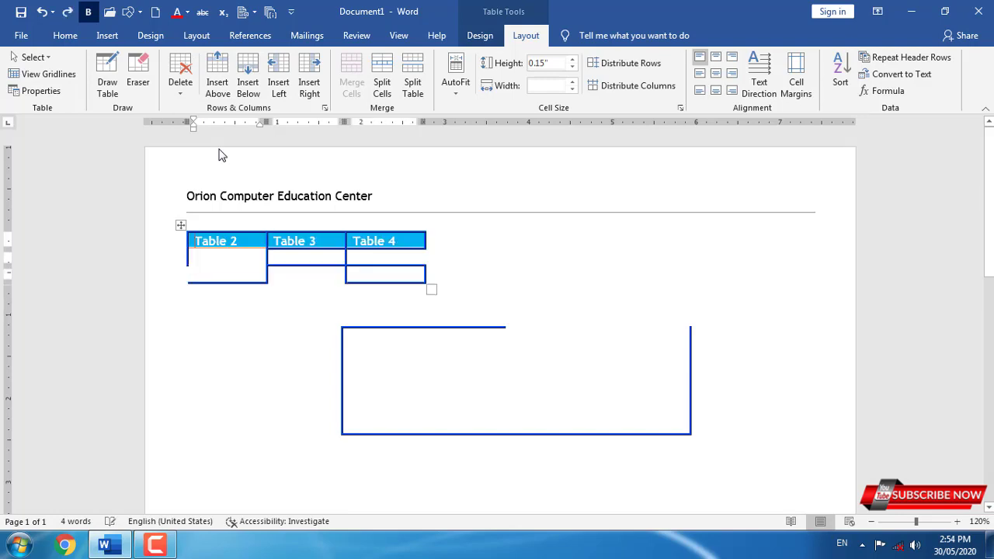
Delete the first table and the drawn table below it from the page.
click(183, 92)
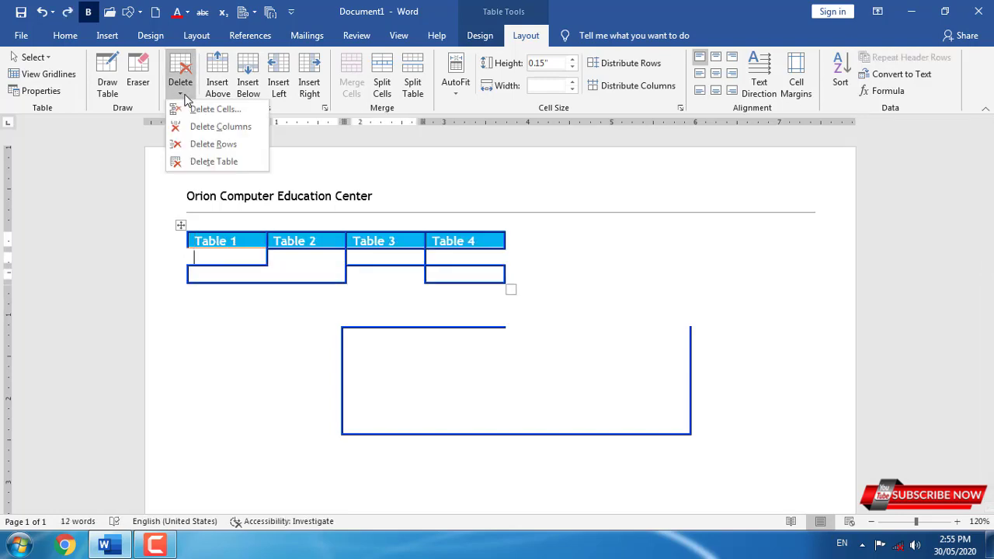
click(224, 162)
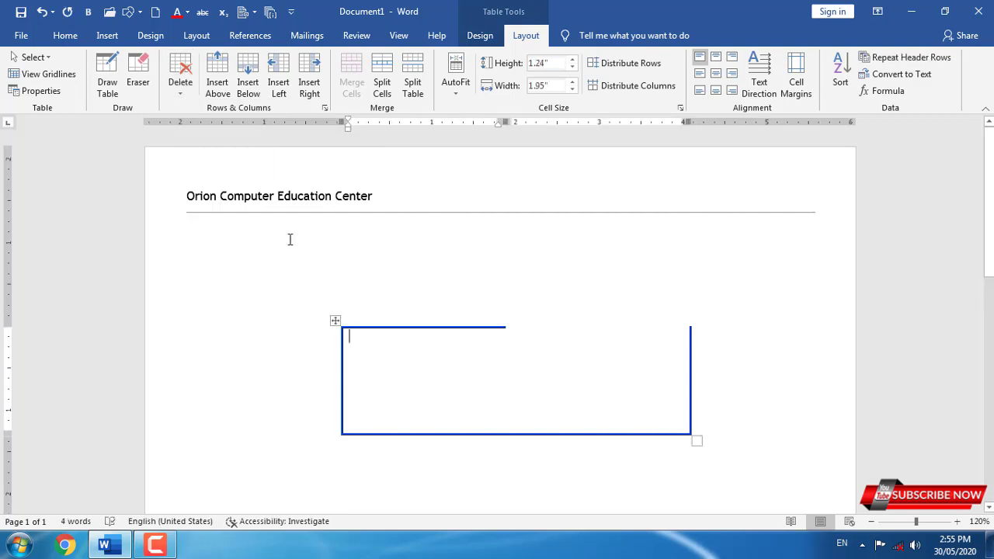
click(180, 86)
click(188, 161)
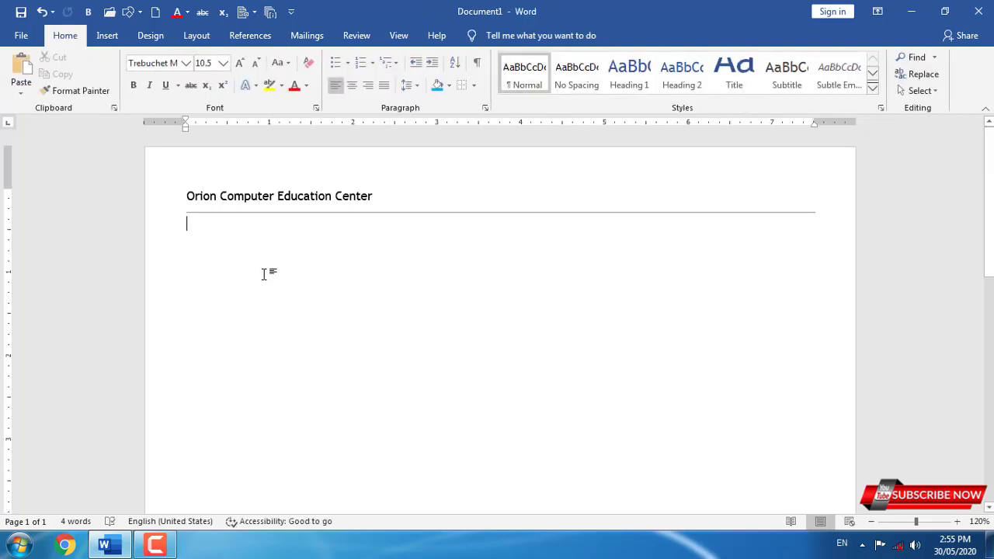
Insert a table of four columns and three rows, move it slightly below the heading line, and shrink it to about half its width.
click(105, 36)
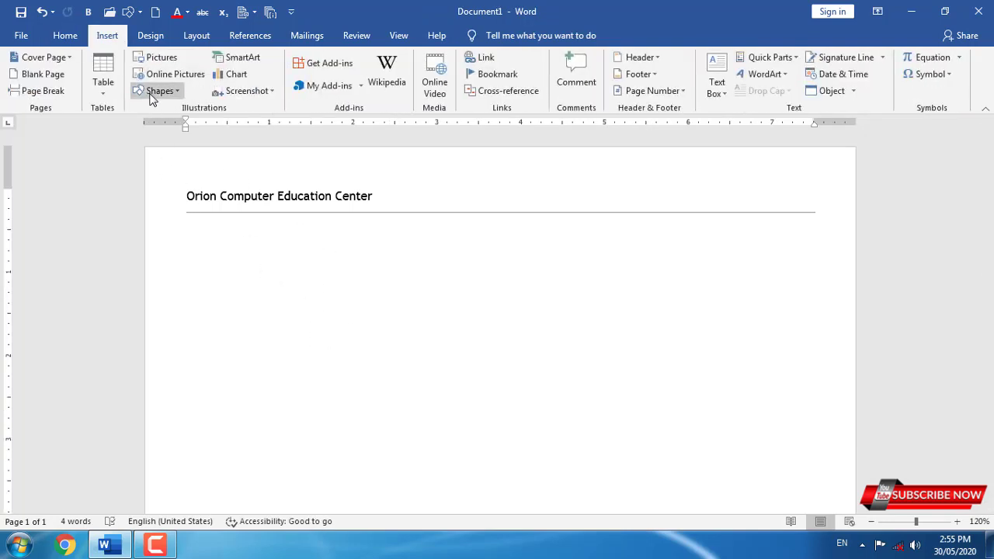
click(103, 77)
click(158, 159)
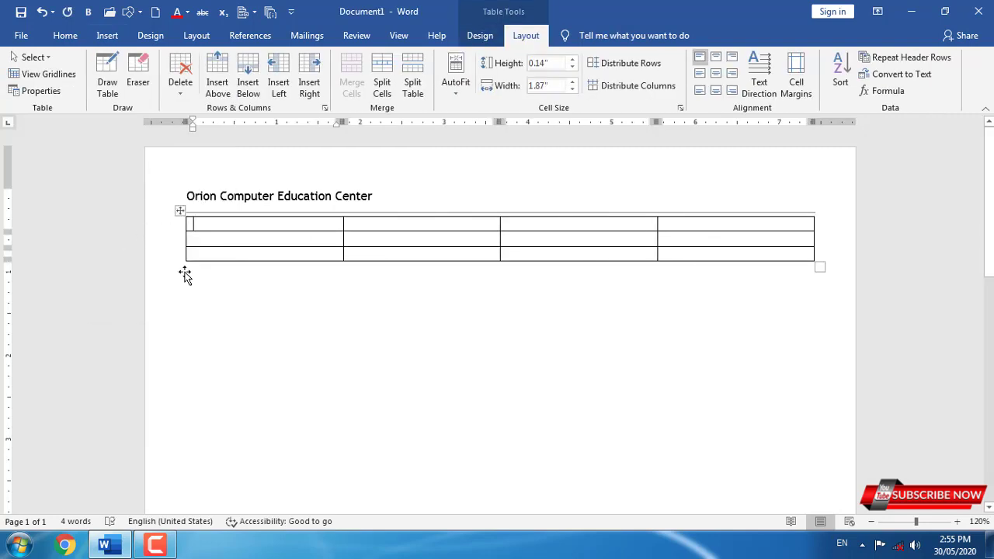
mouse_move(185, 274)
mouse_down()
mouse_move(192, 317)
mouse_move(184, 288)
mouse_up()
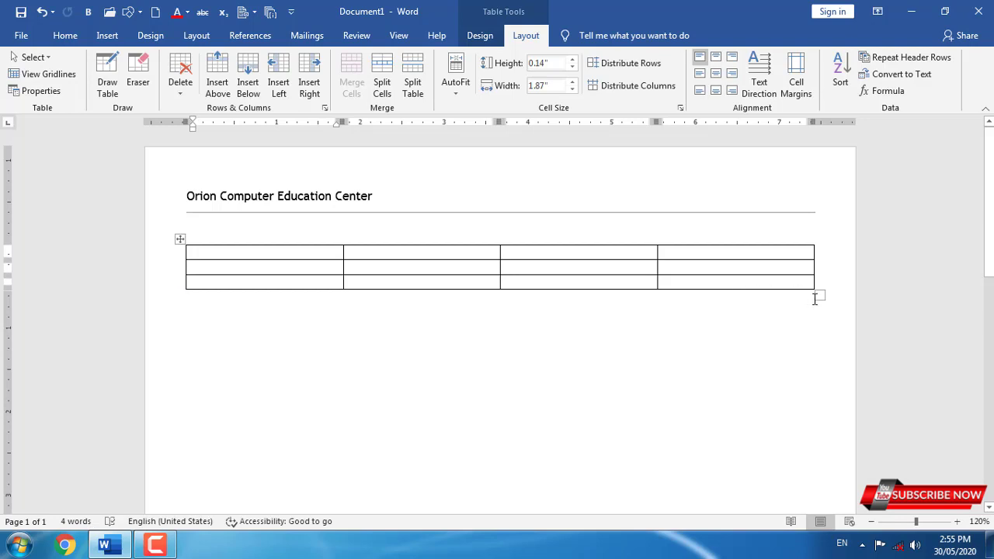
drag(819, 296, 491, 266)
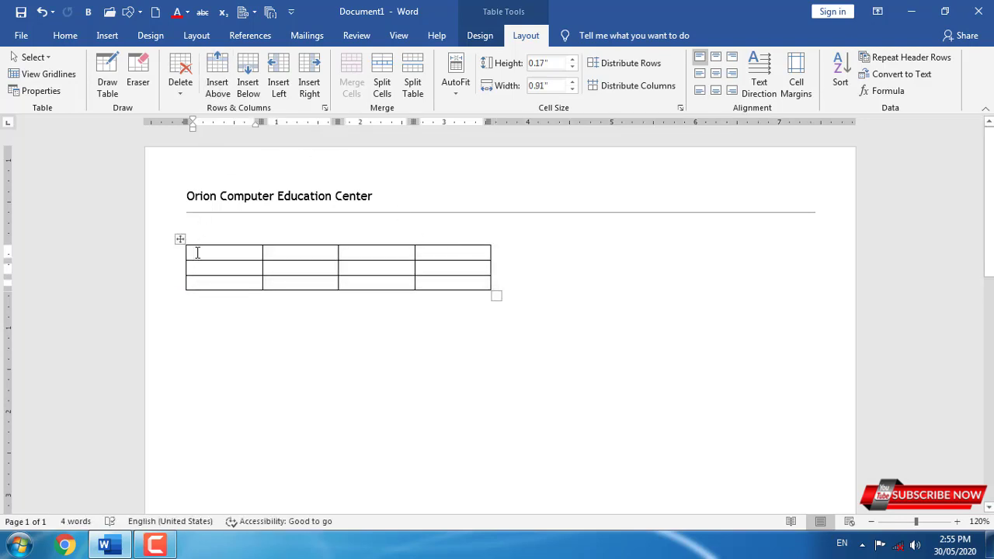
Fill the first row of the new table with the headers Home, Insert, Design and Layout.
drag(196, 252, 467, 252)
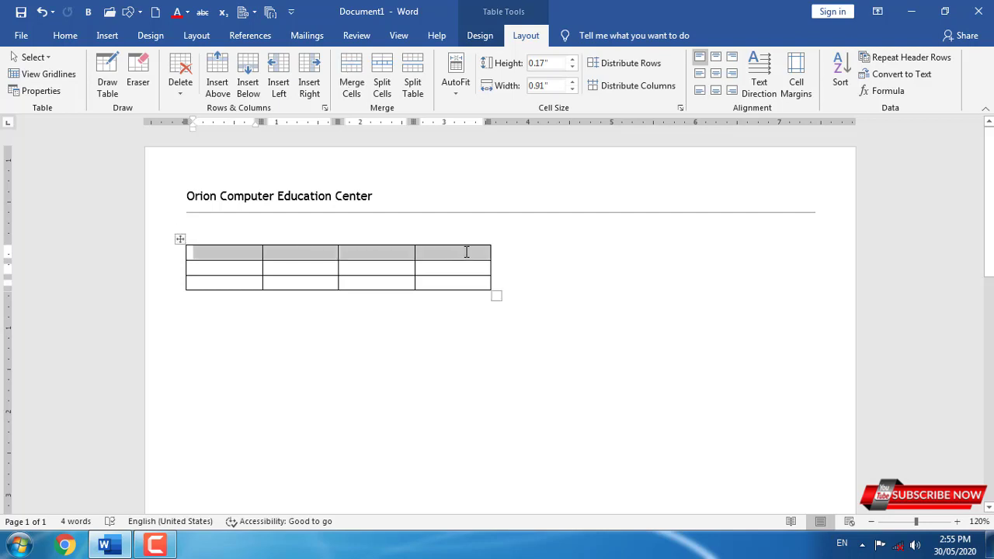
click(242, 251)
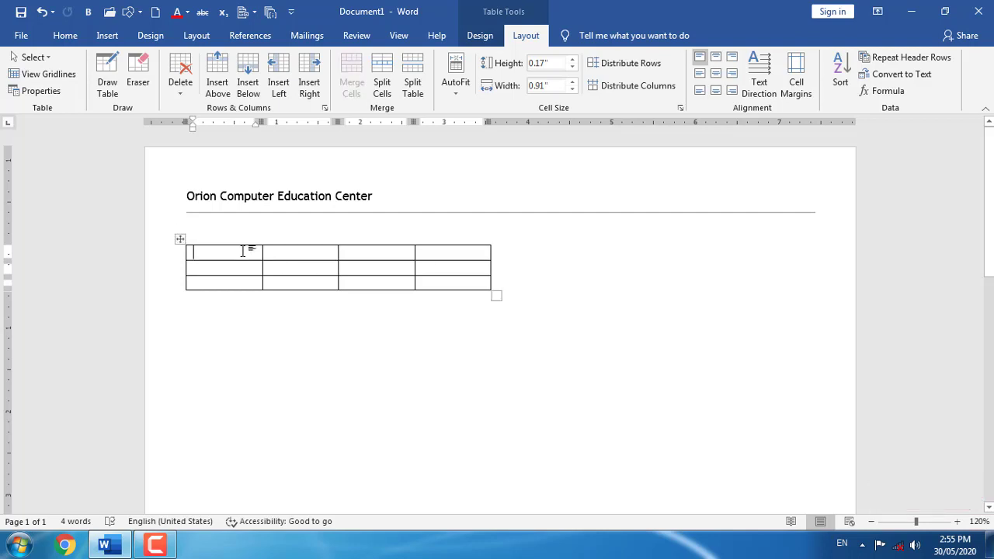
text(H)
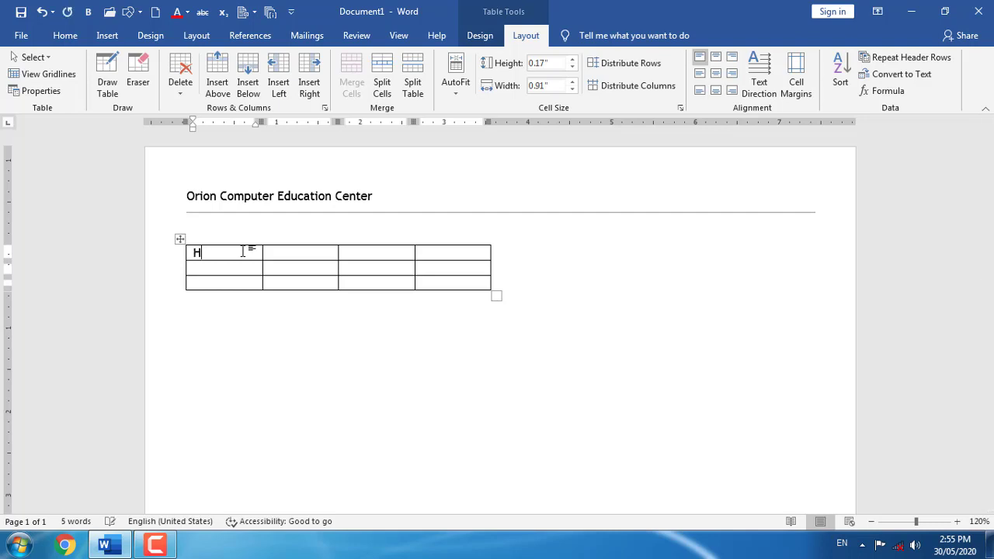
text(ime)
key(Tab)
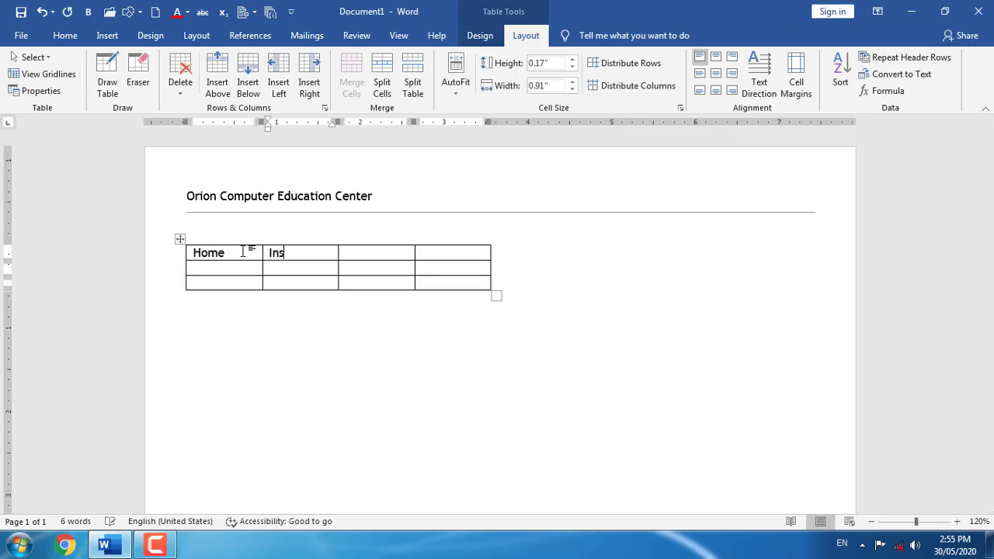
key(Tab)
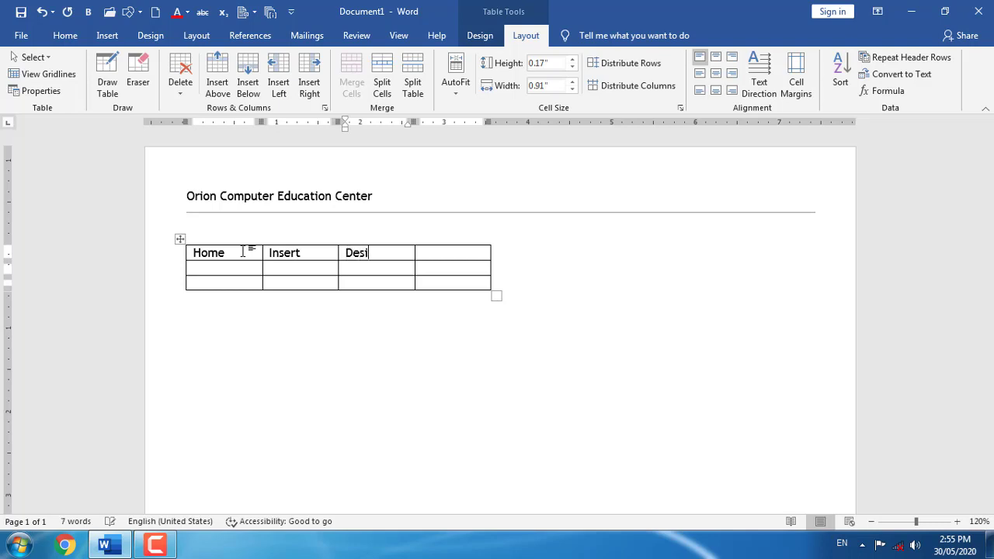
key(Tab)
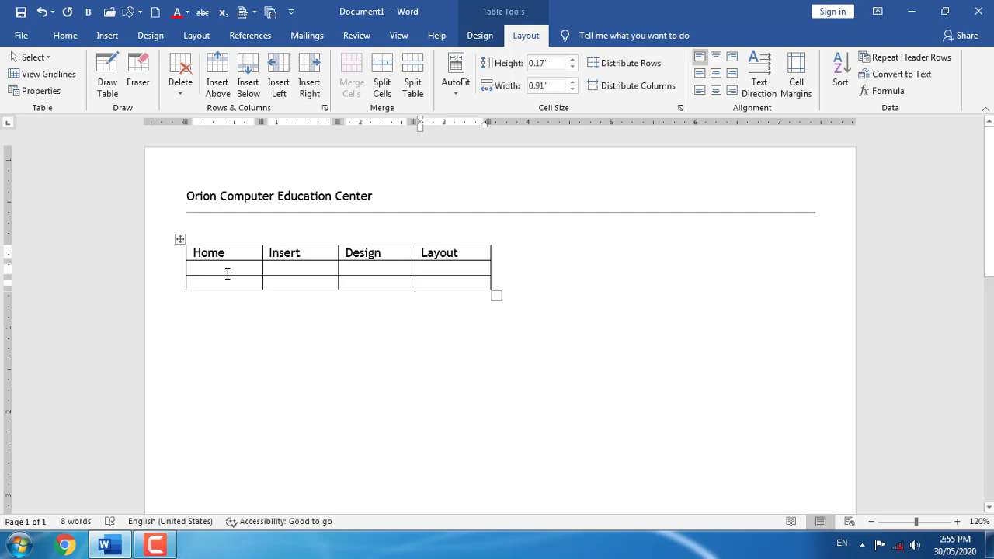
Insert one empty row above the header row and another directly below it.
click(195, 249)
click(224, 77)
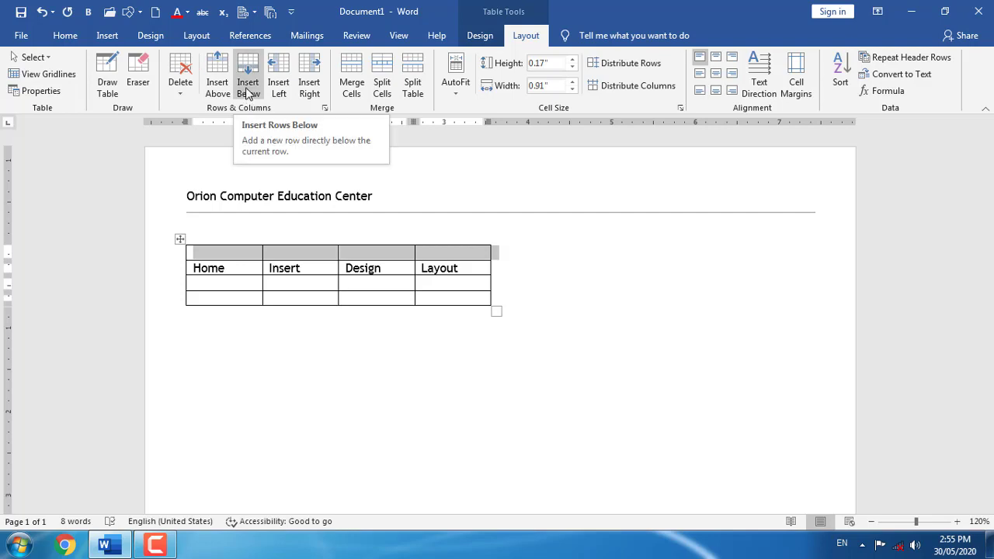
click(229, 269)
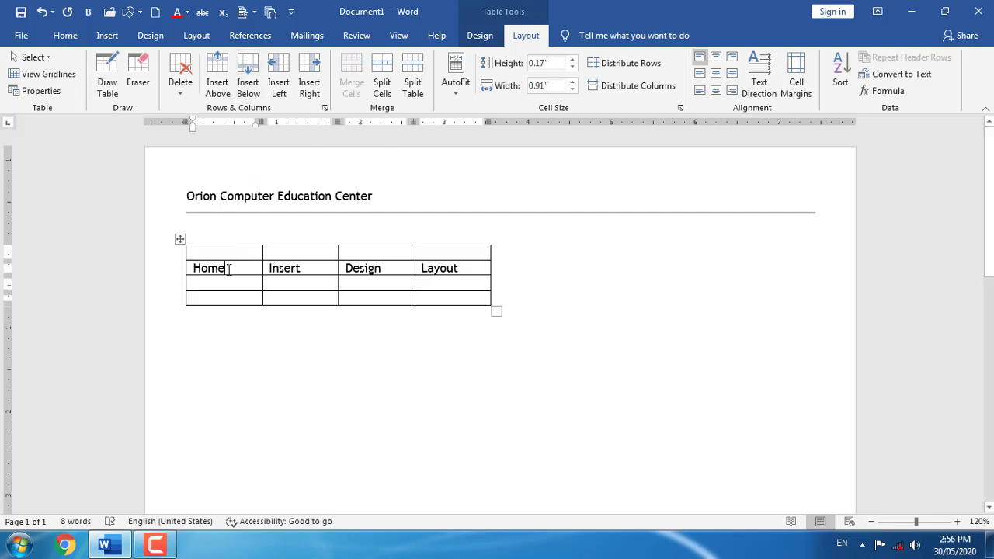
click(249, 82)
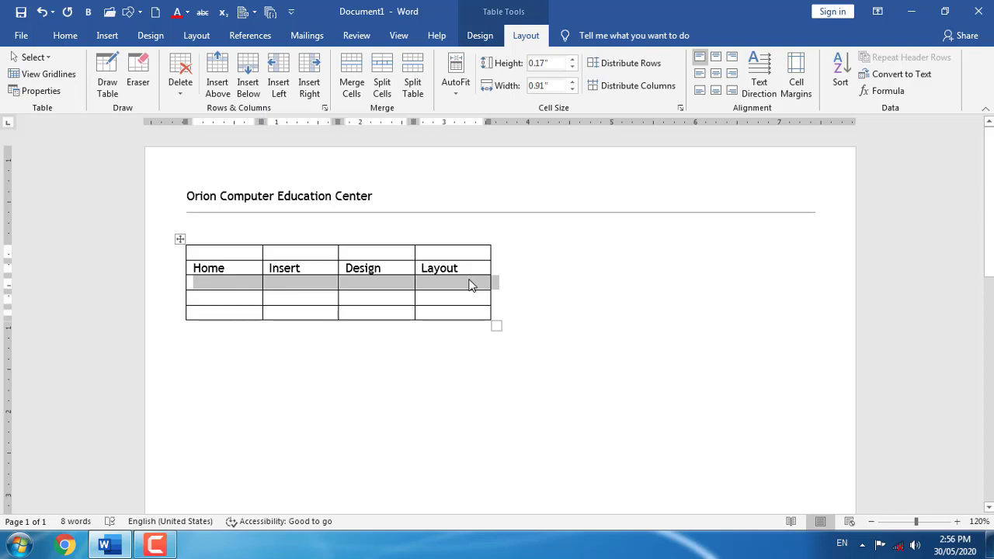
click(381, 294)
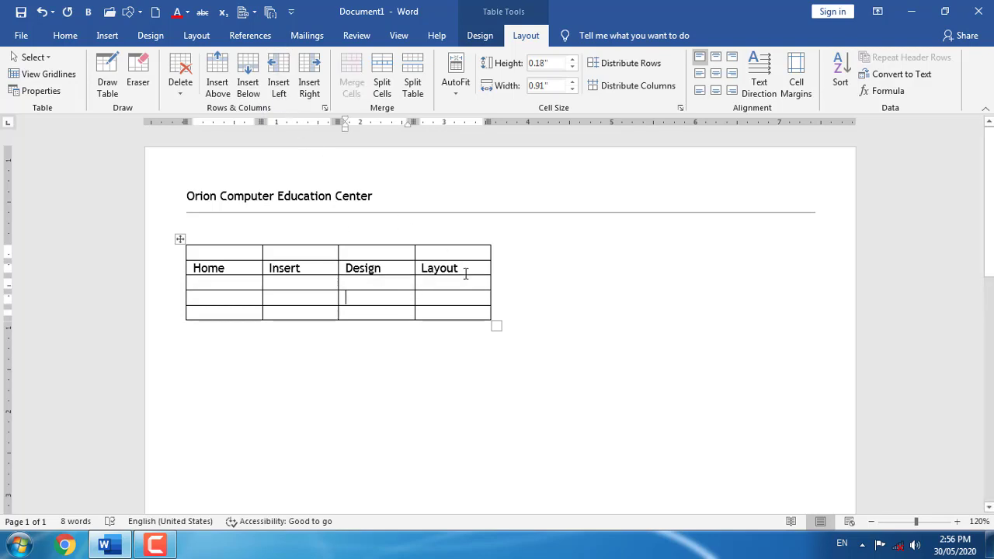
Insert an empty column to the left of Layout and another to the right of Insert.
click(427, 267)
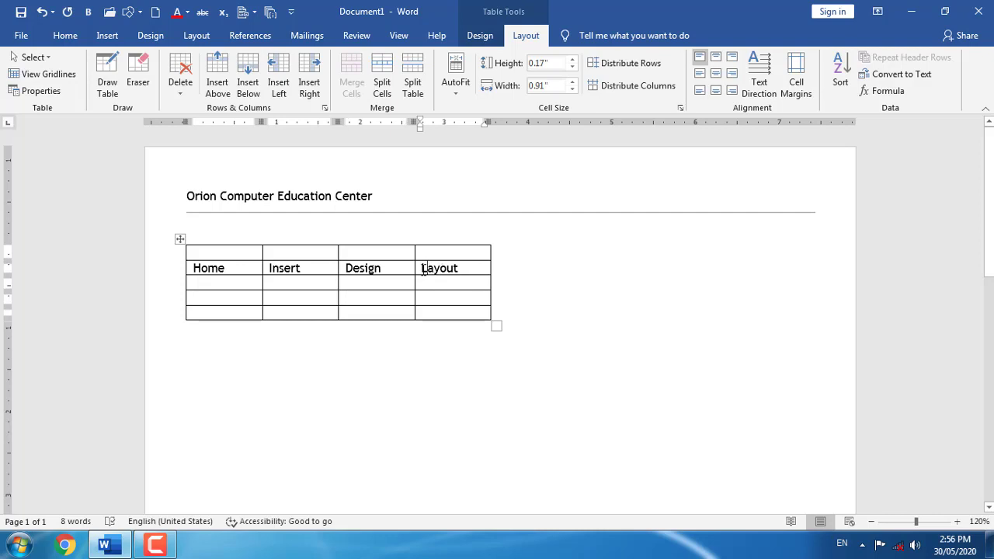
click(278, 87)
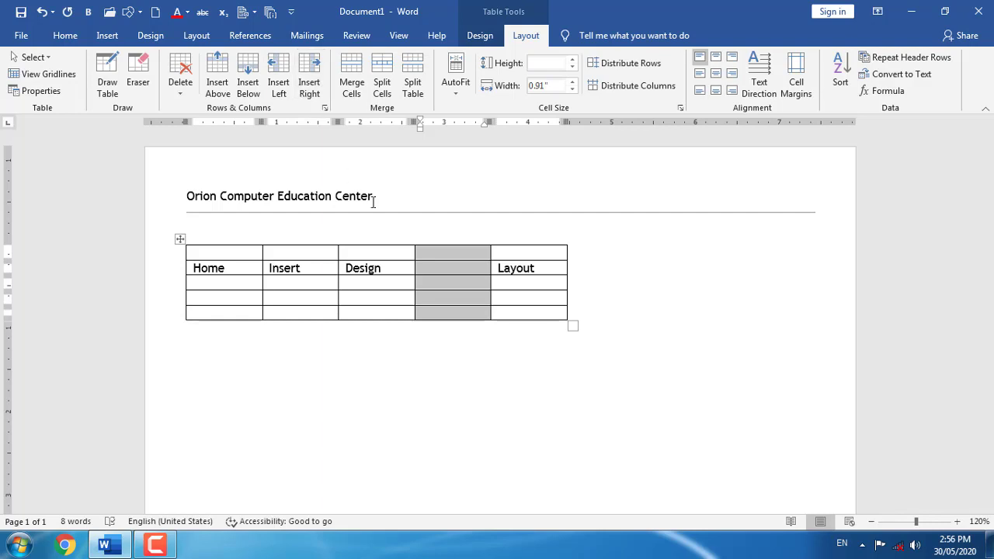
click(284, 272)
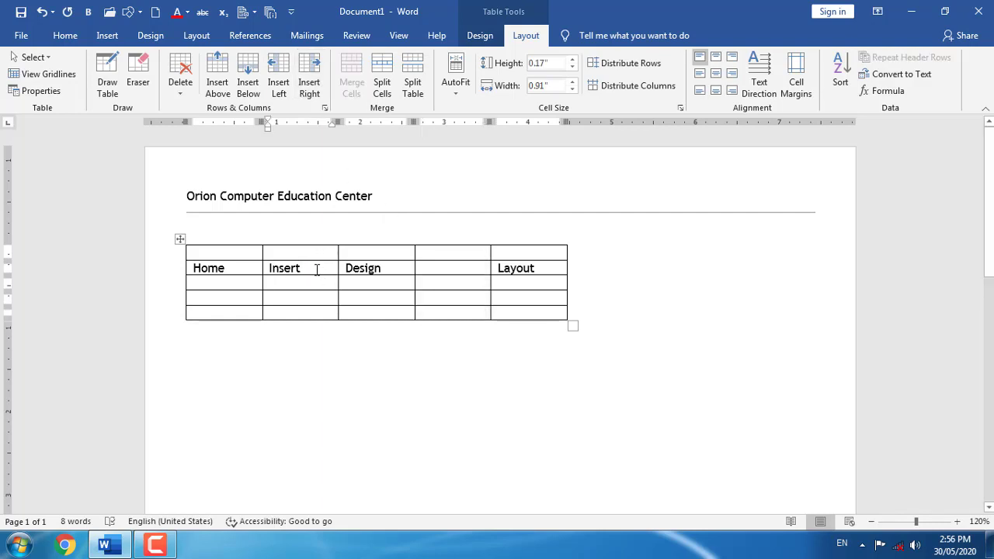
click(308, 88)
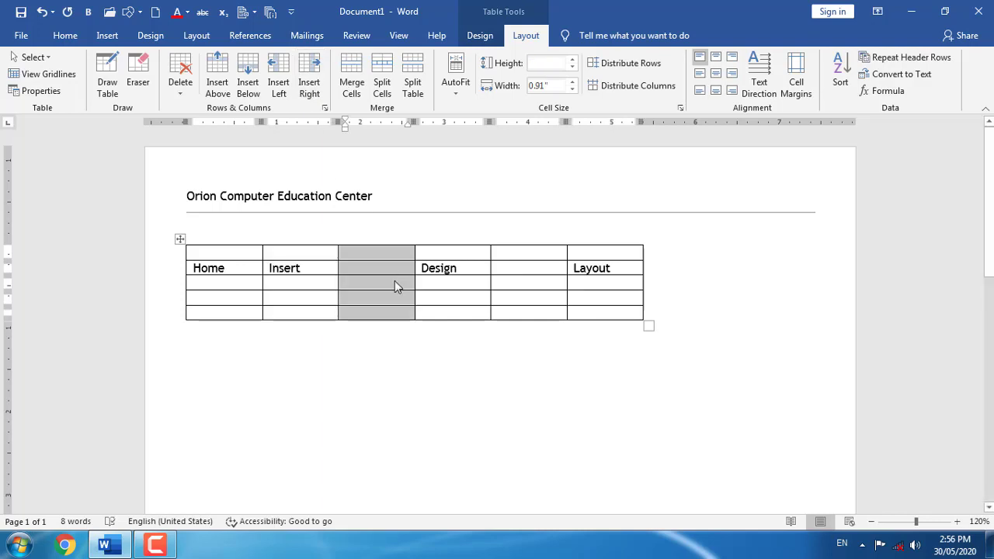
click(444, 289)
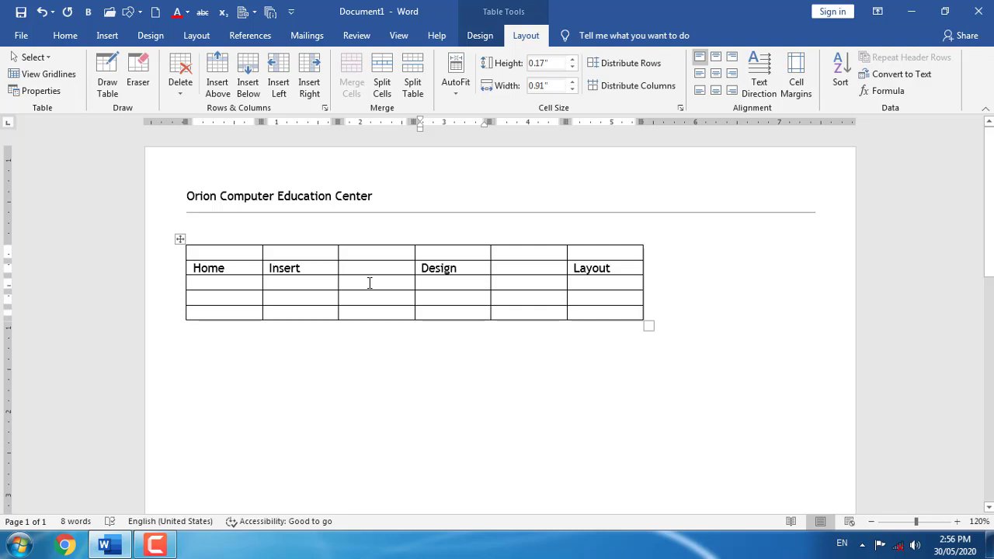
Merge the three cells below the header row in the empty column between Insert and Design.
drag(370, 283, 384, 312)
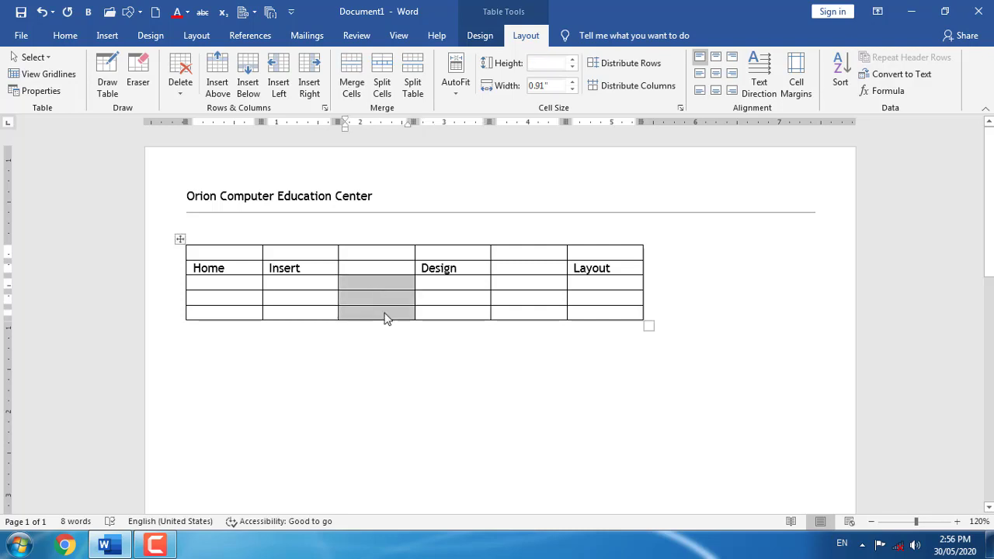
click(442, 283)
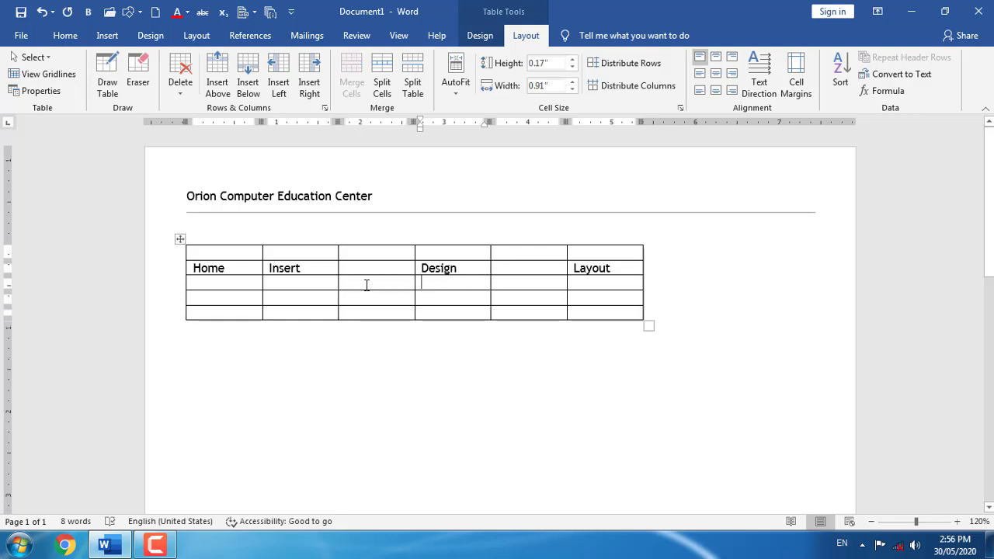
drag(373, 292, 393, 316)
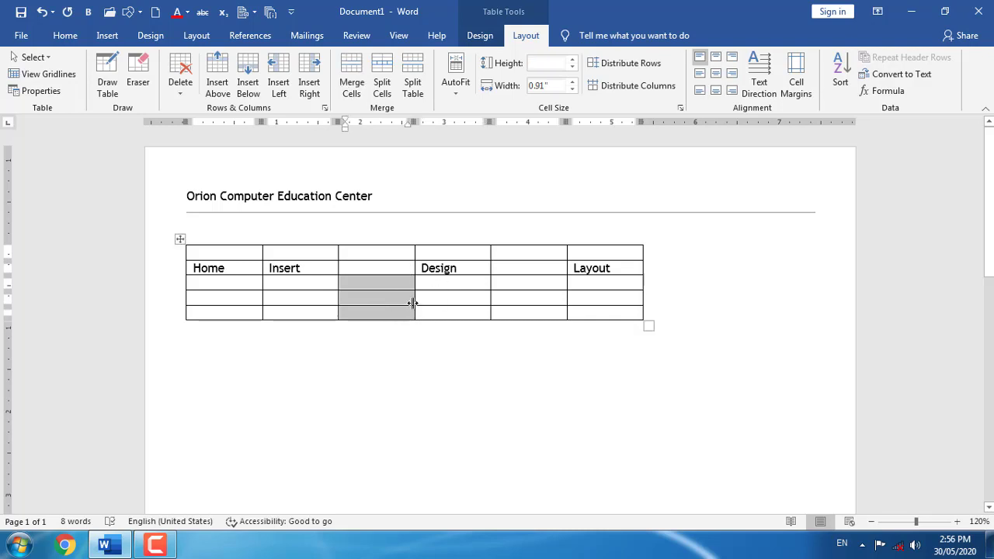
click(354, 90)
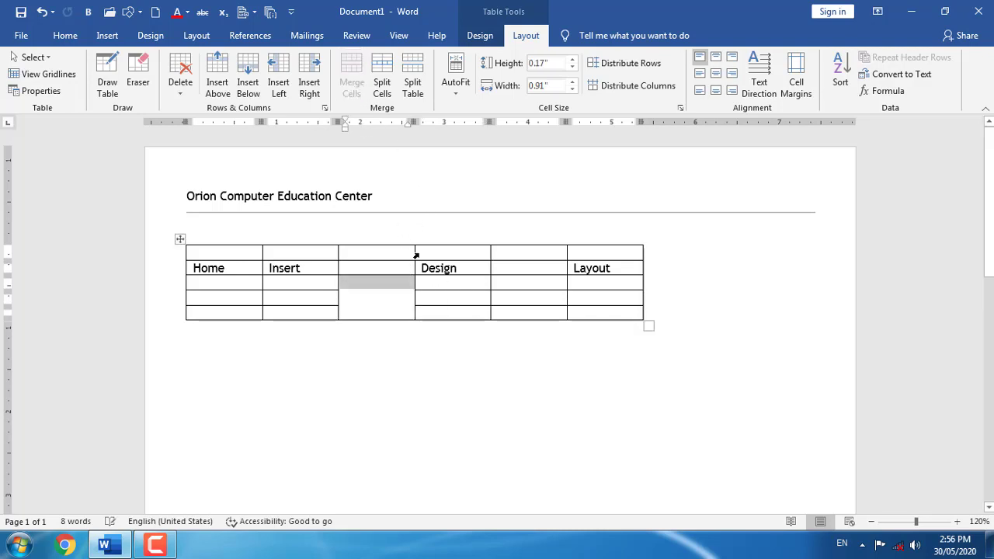
click(395, 295)
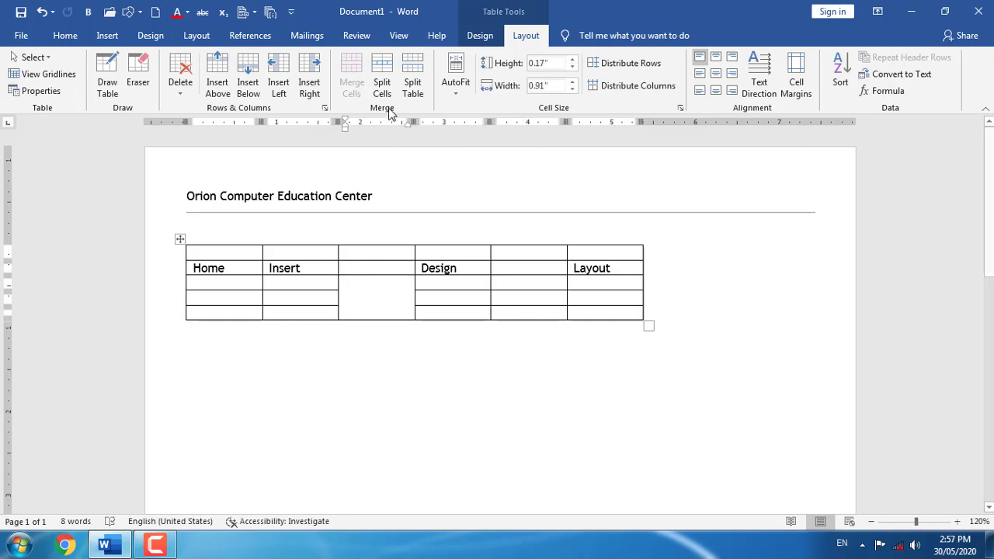
Split the merged cell between the Insert and Design columns into three columns and one row.
click(381, 86)
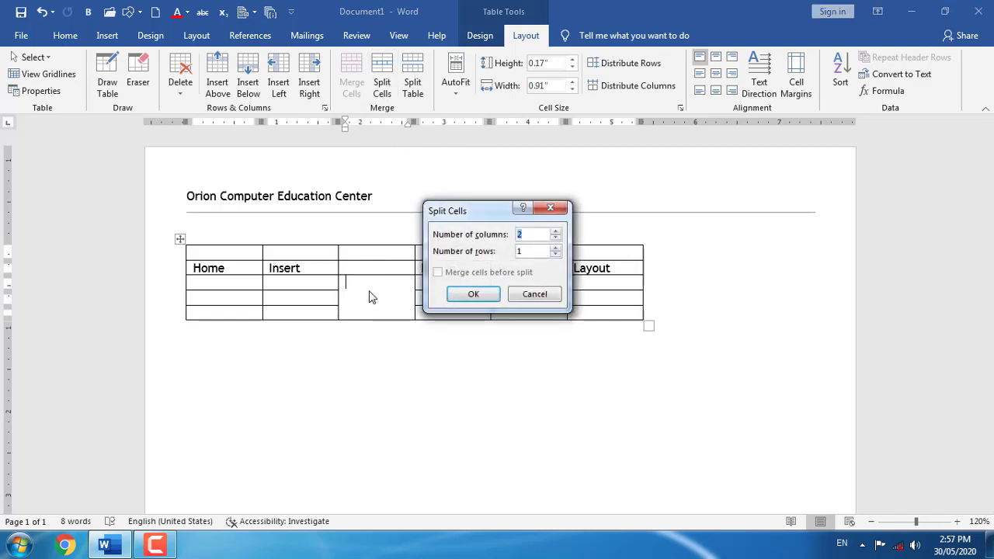
click(556, 230)
click(474, 294)
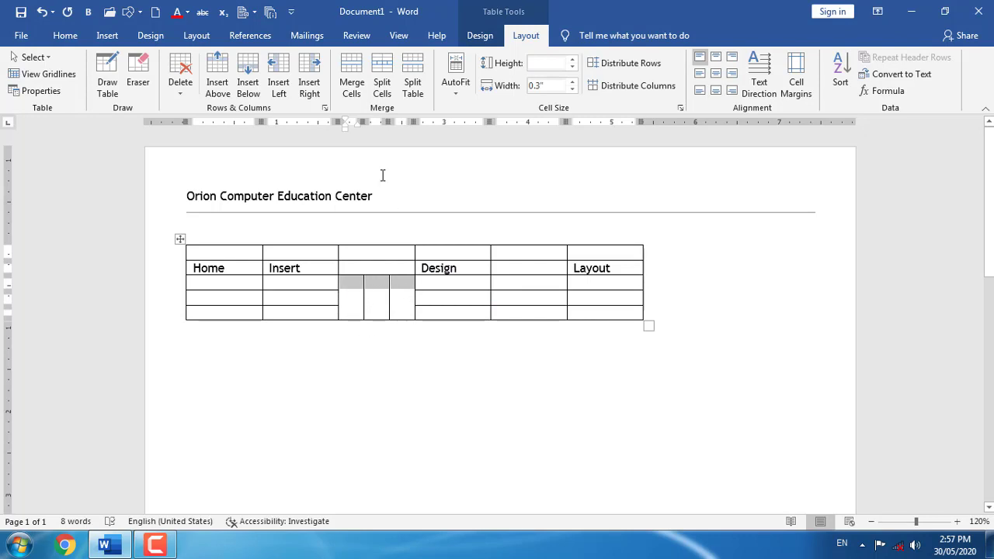
click(430, 282)
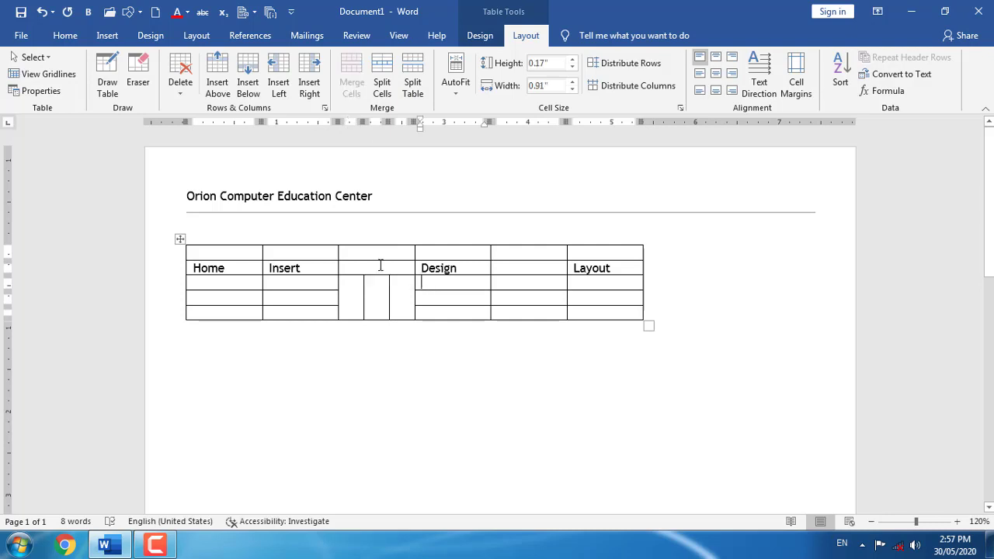
Try splitting the table at the row below the headers, and undo the split.
click(187, 289)
click(414, 84)
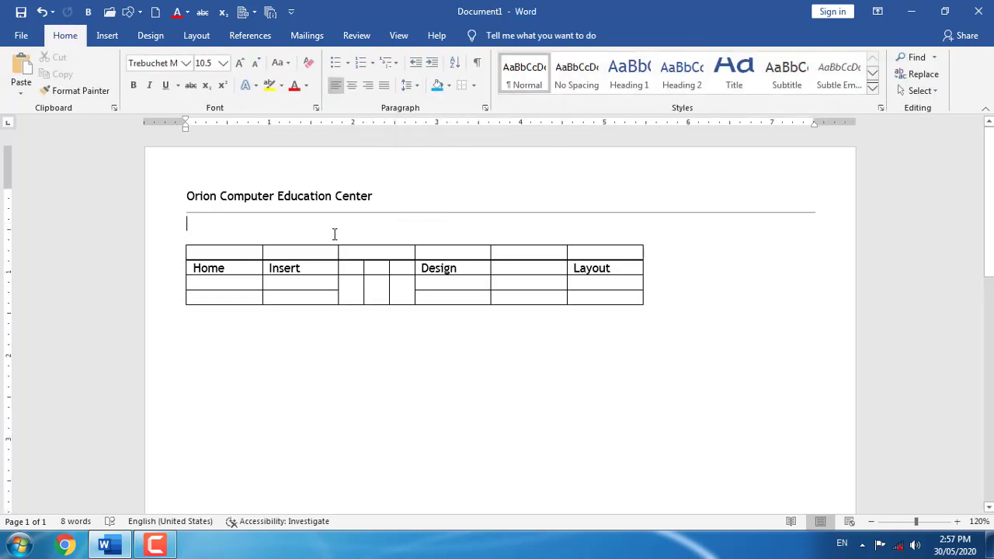
key(ctrl+z)
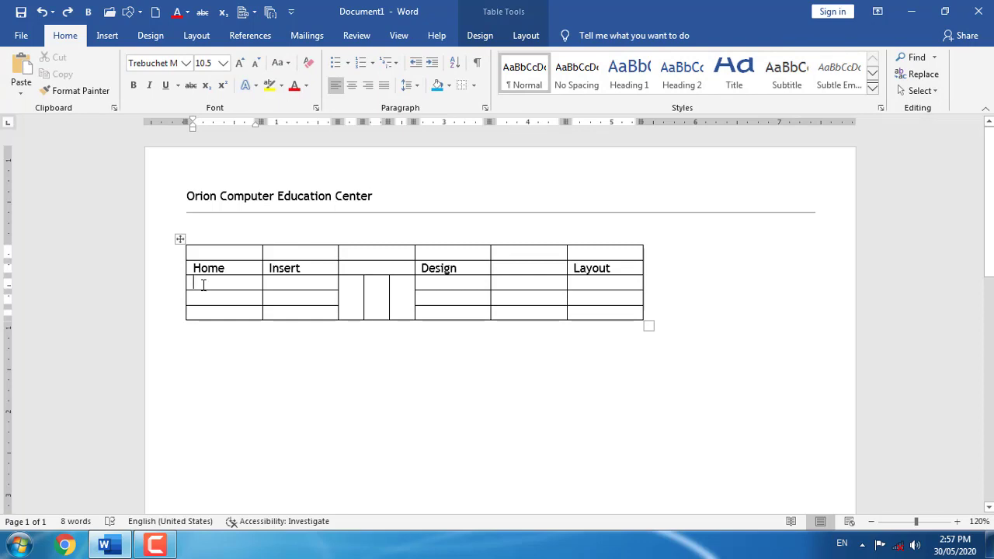
Try enlarging the table to nearly the full text width, and undo it together with the cell split and merge.
drag(651, 326, 811, 371)
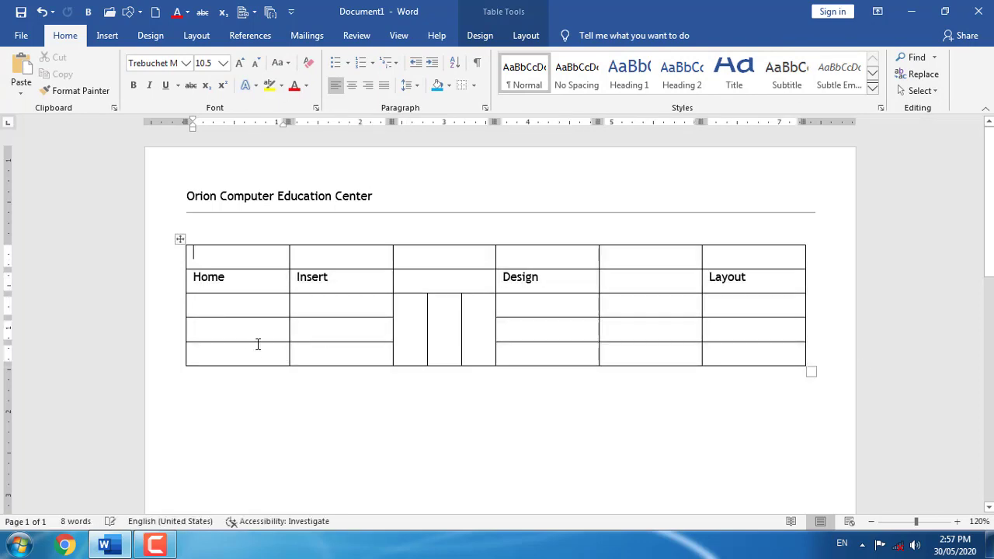
click(233, 328)
key(ctrl+z)
key(ctrl+z)
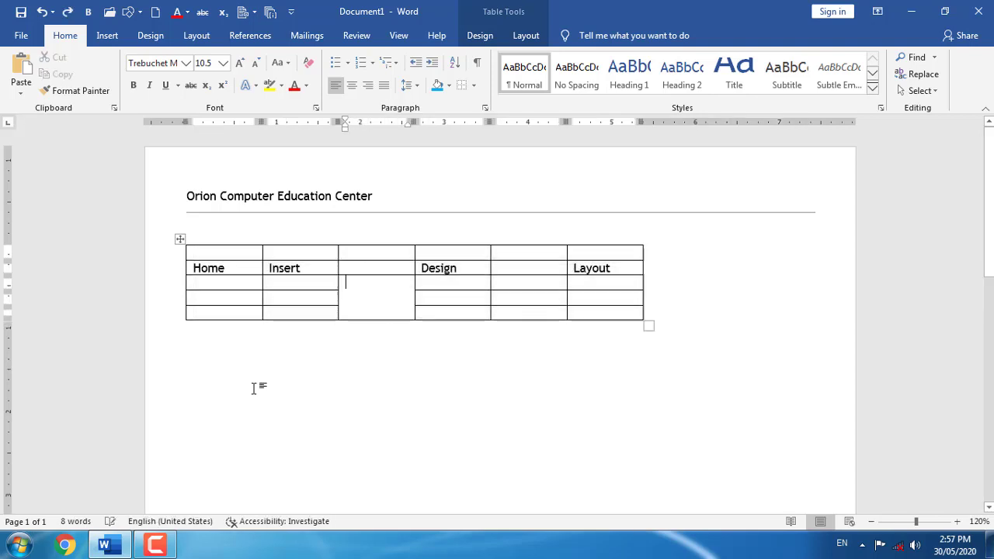
Try splitting the table below the header row and moving the header part down the page, and undo both.
click(206, 283)
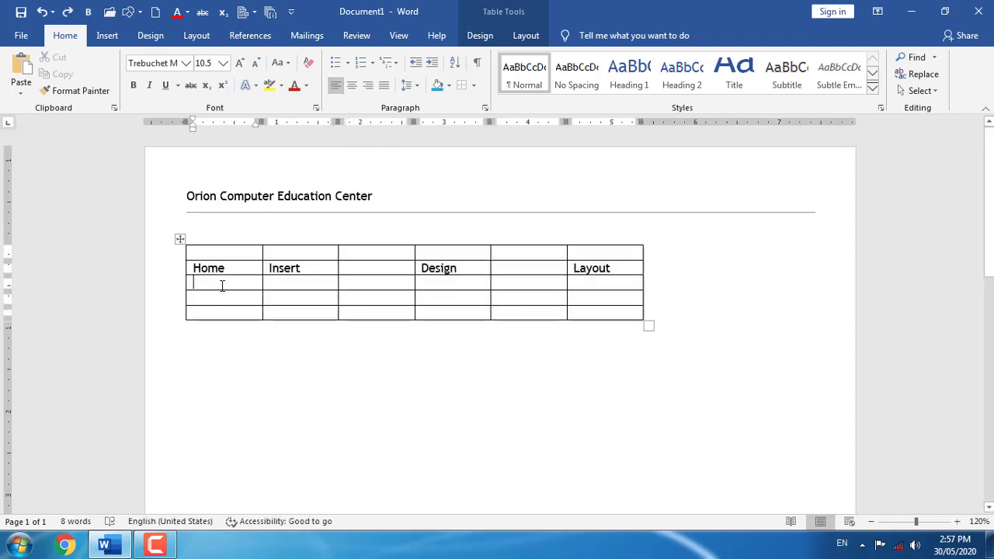
click(519, 35)
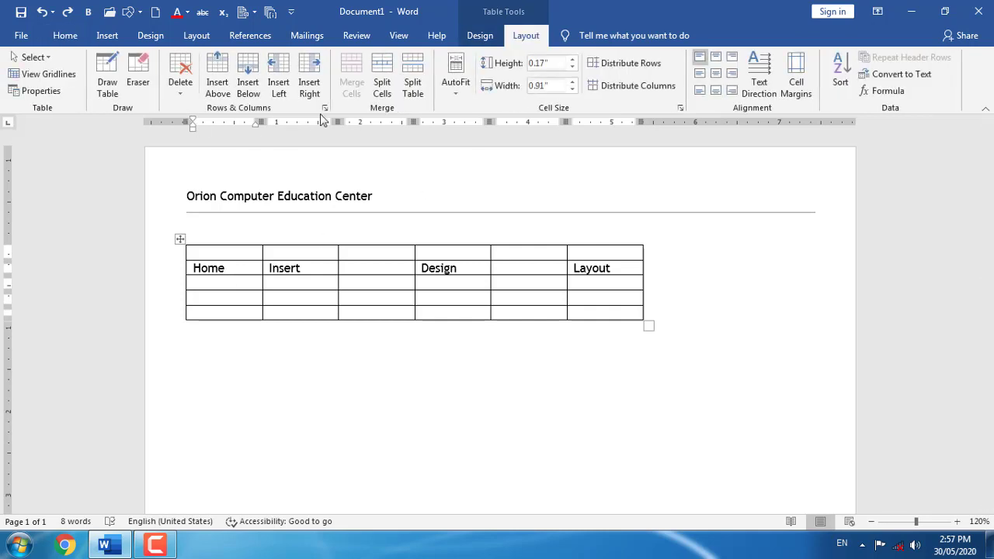
click(413, 89)
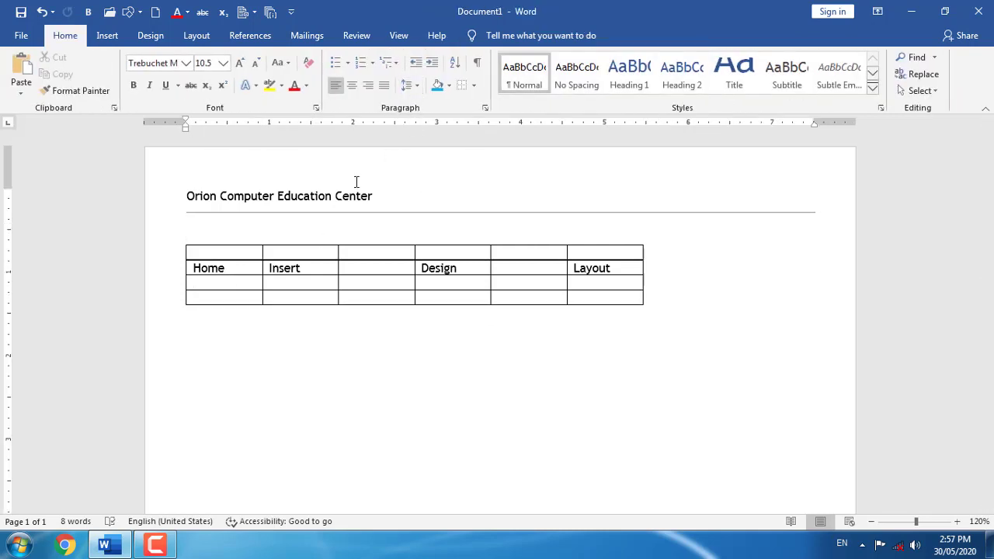
drag(181, 240, 238, 388)
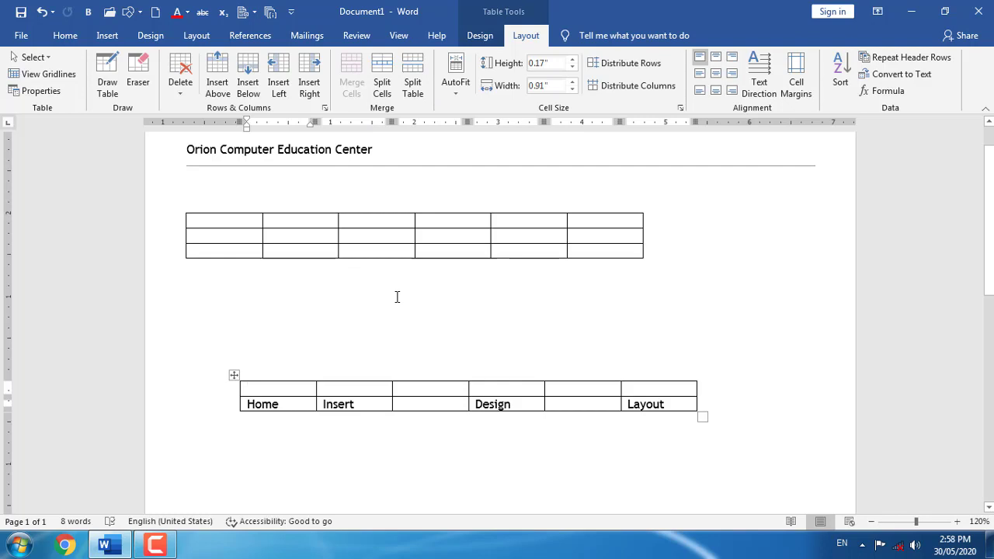
key(ctrl+z)
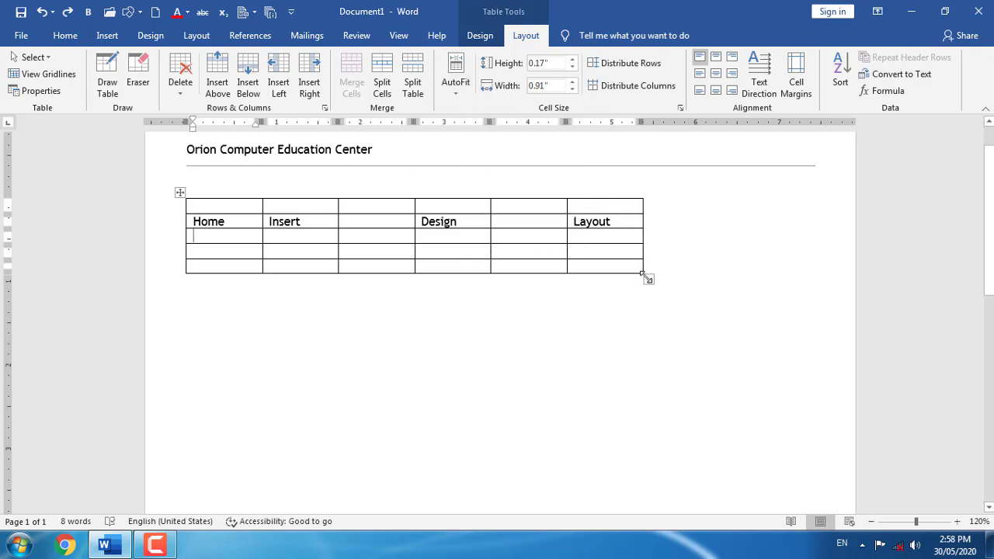
Enlarge the whole table slightly and make it uneven, with a shorter fourth row, a taller last row and a narrower third column.
drag(647, 278, 702, 321)
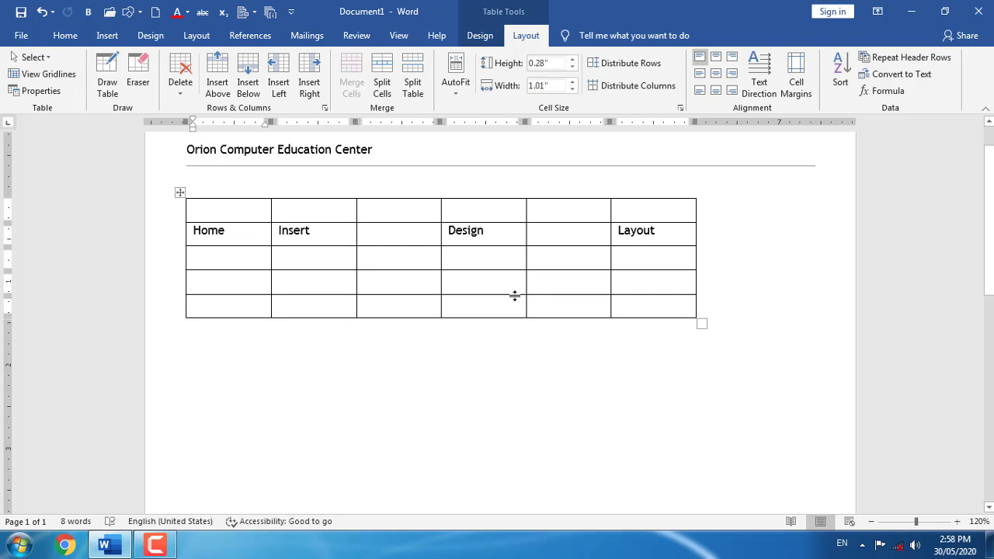
drag(513, 293, 497, 340)
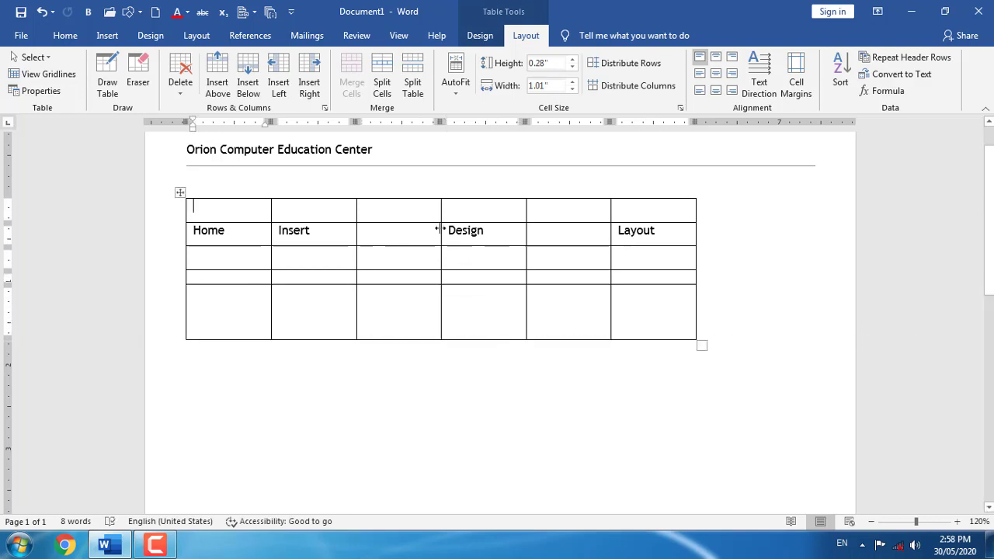
drag(440, 225, 407, 230)
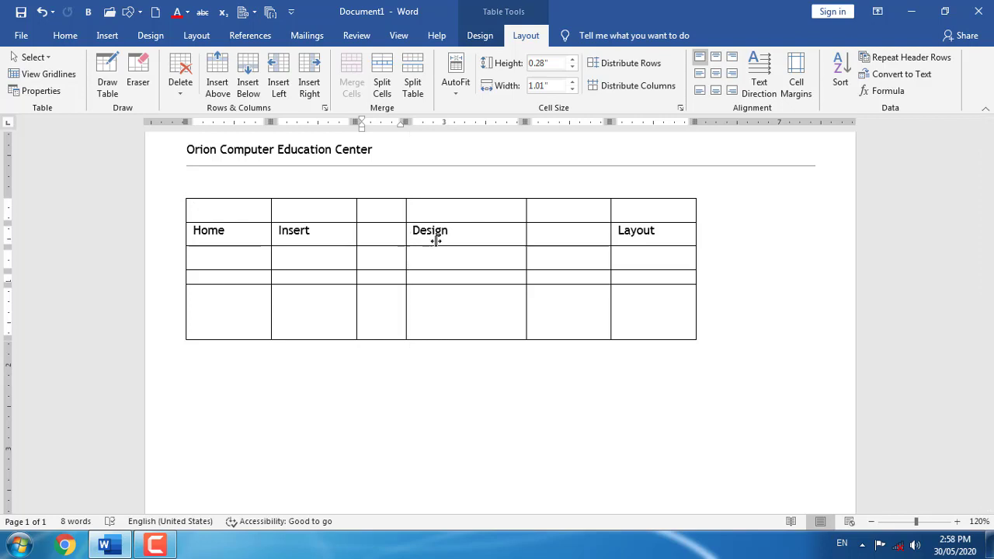
Narrow the third-row cell of the fifth column to 0.69", and slightly narrow the rest of that column.
click(525, 260)
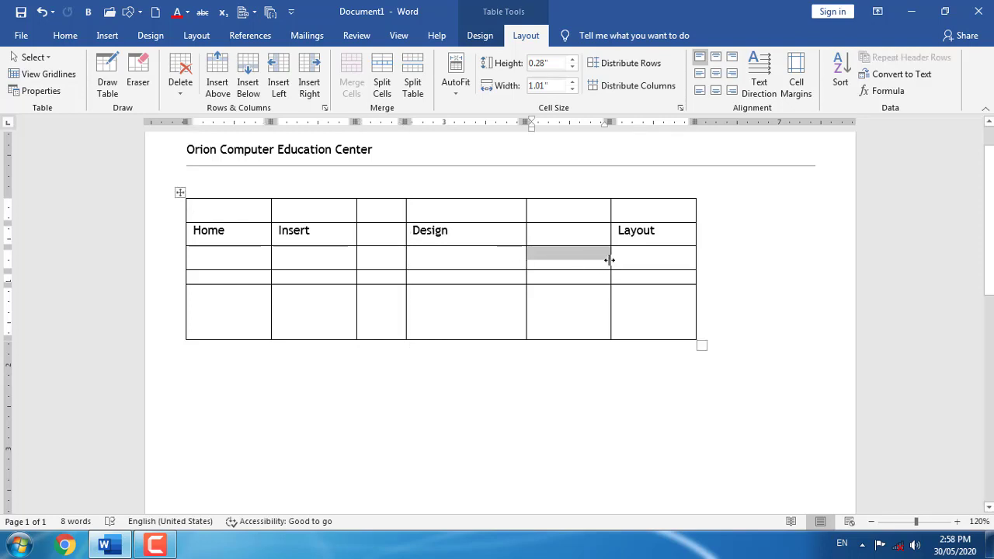
drag(608, 264, 584, 265)
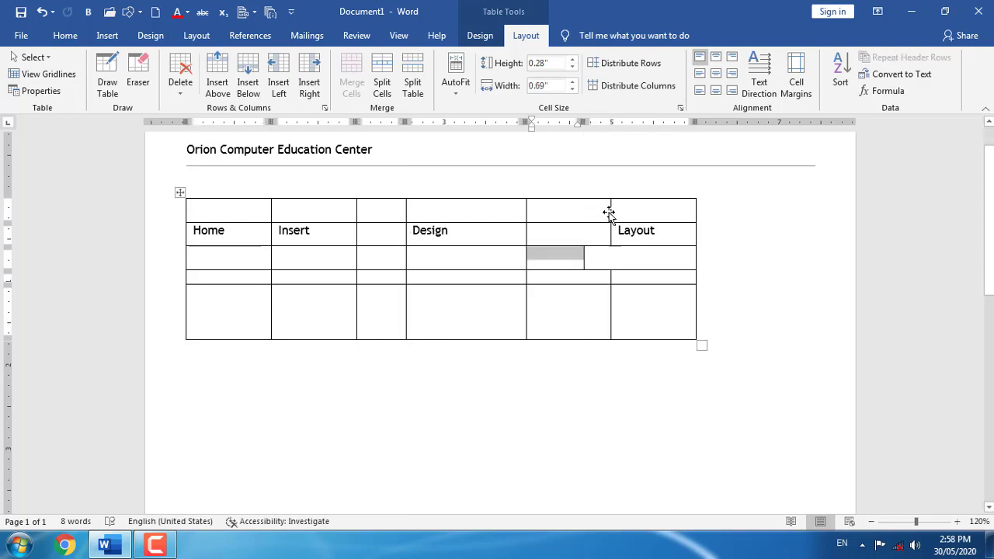
drag(609, 216, 595, 216)
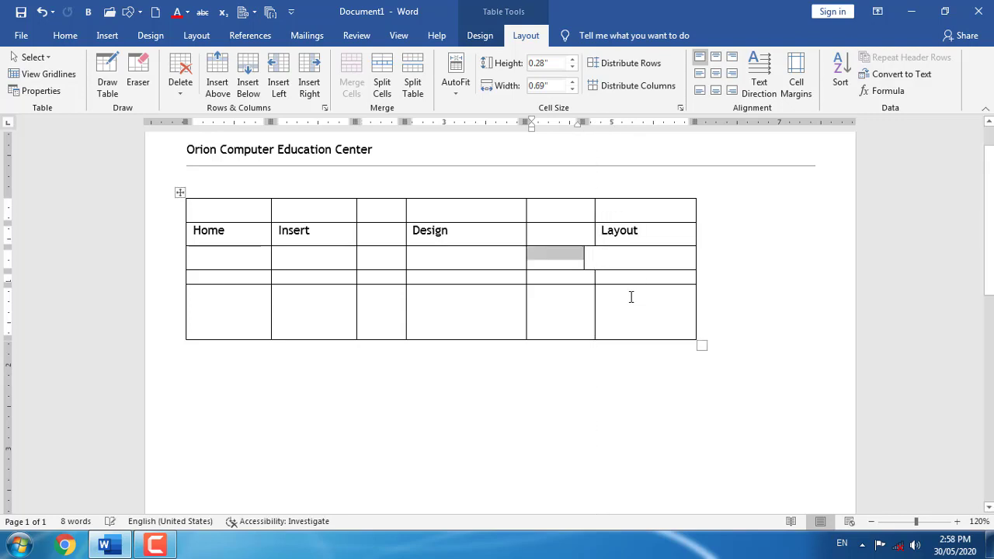
AutoFit the whole table to its contents, and refit it to the window width.
click(180, 192)
click(456, 98)
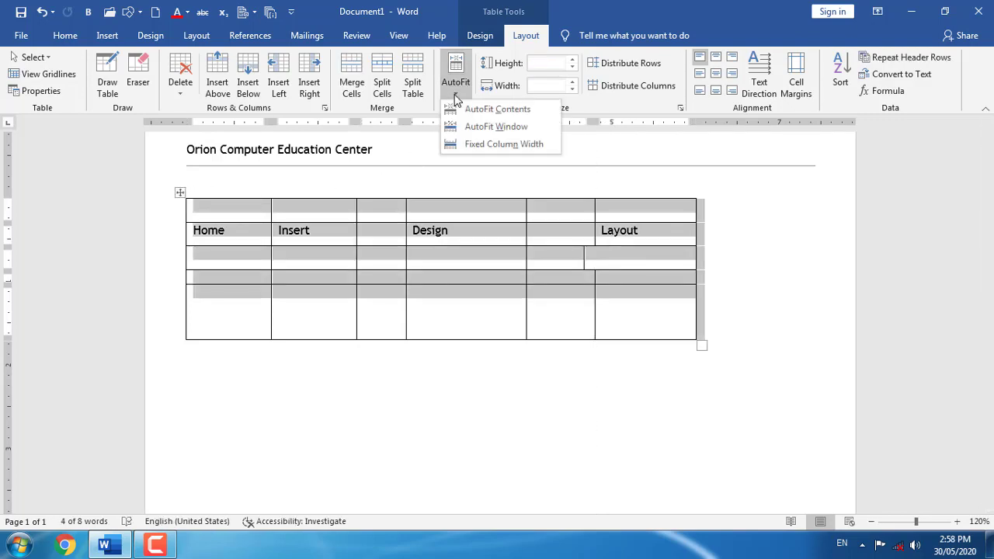
click(495, 116)
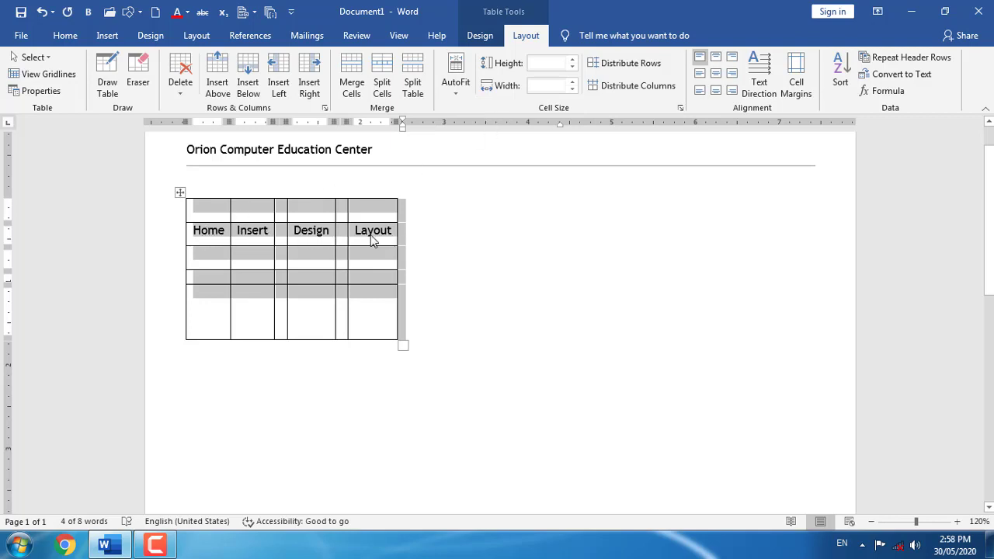
click(459, 96)
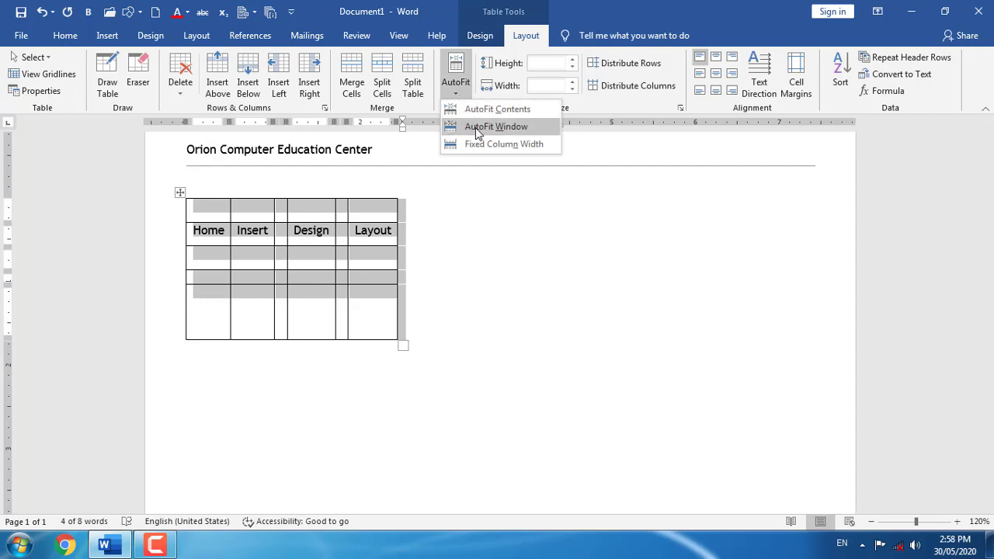
click(475, 127)
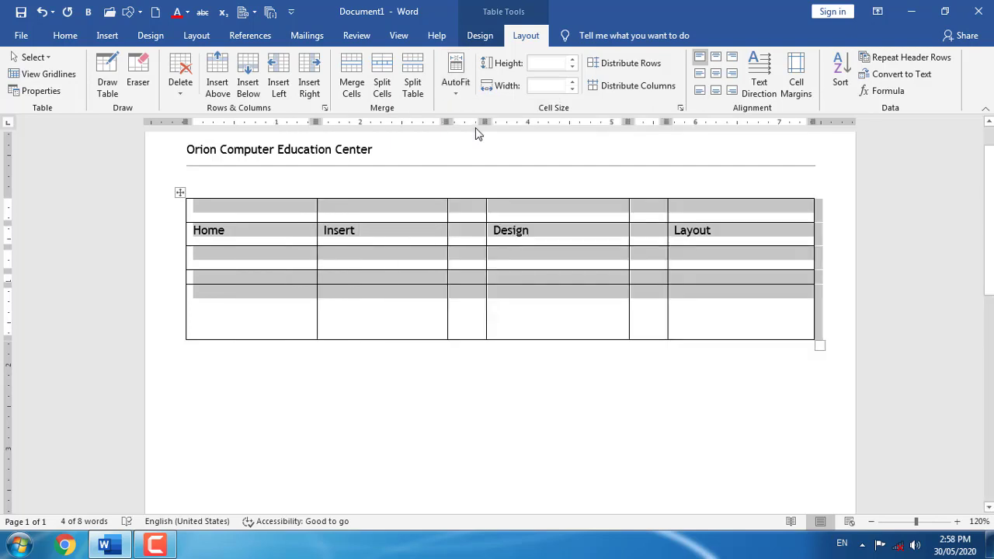
Narrow the first column to about 1", applying Fixed Column Width to the table before and after the change.
click(461, 95)
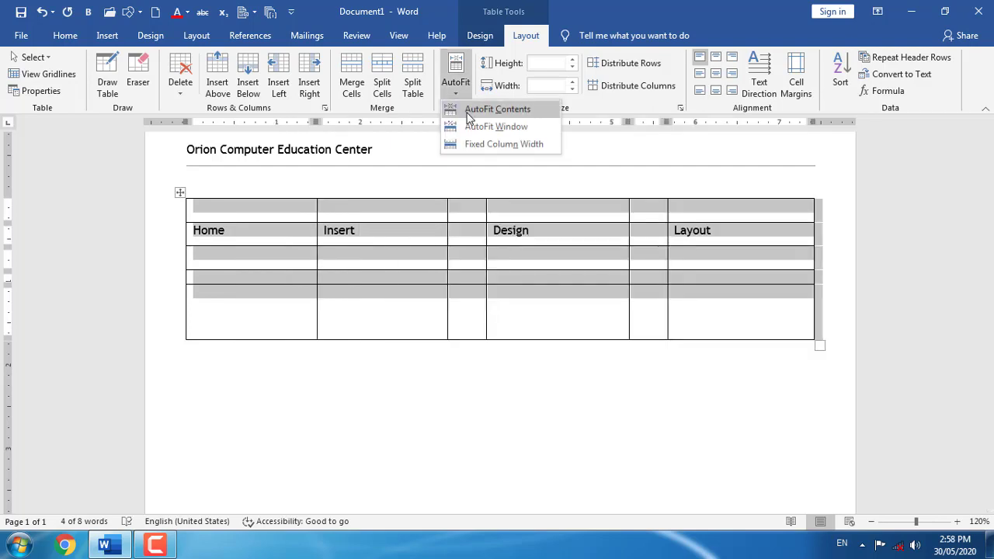
click(523, 146)
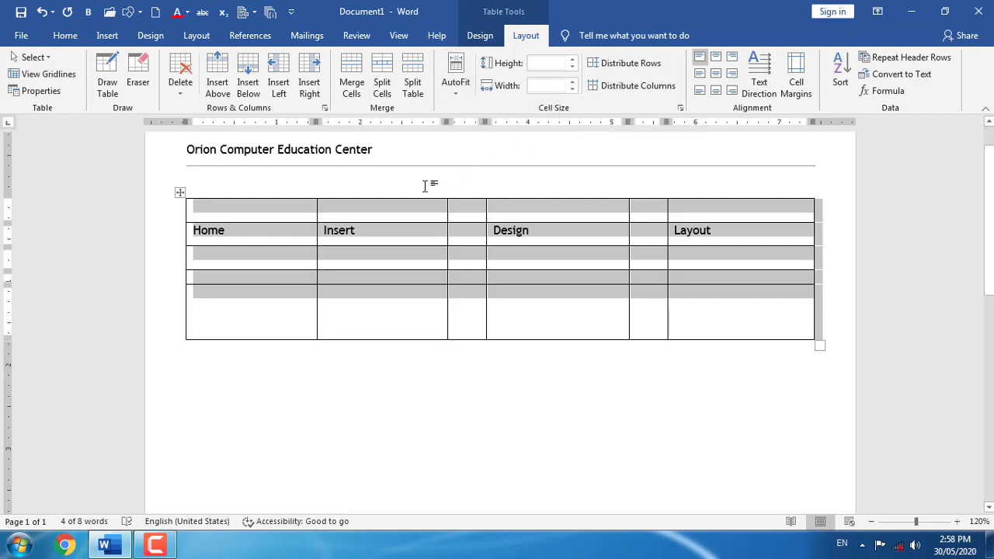
drag(314, 231, 271, 244)
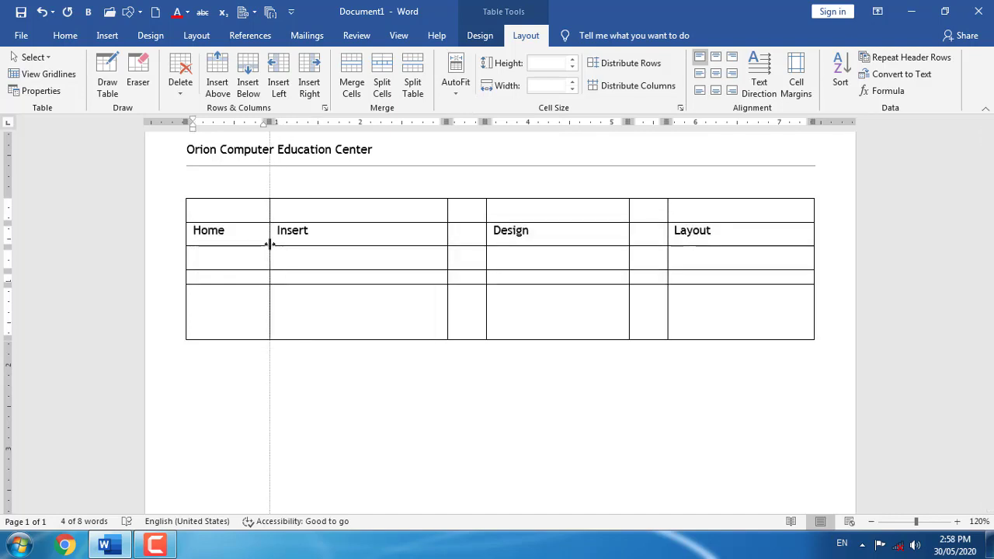
click(456, 93)
click(494, 152)
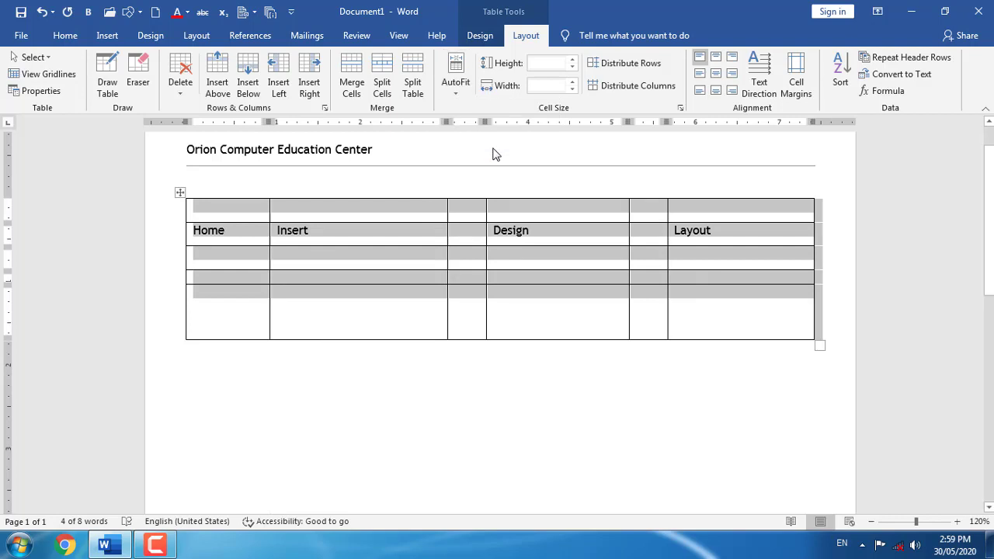
Increase the height of the third row, directly below the headings, to 1.1".
click(437, 301)
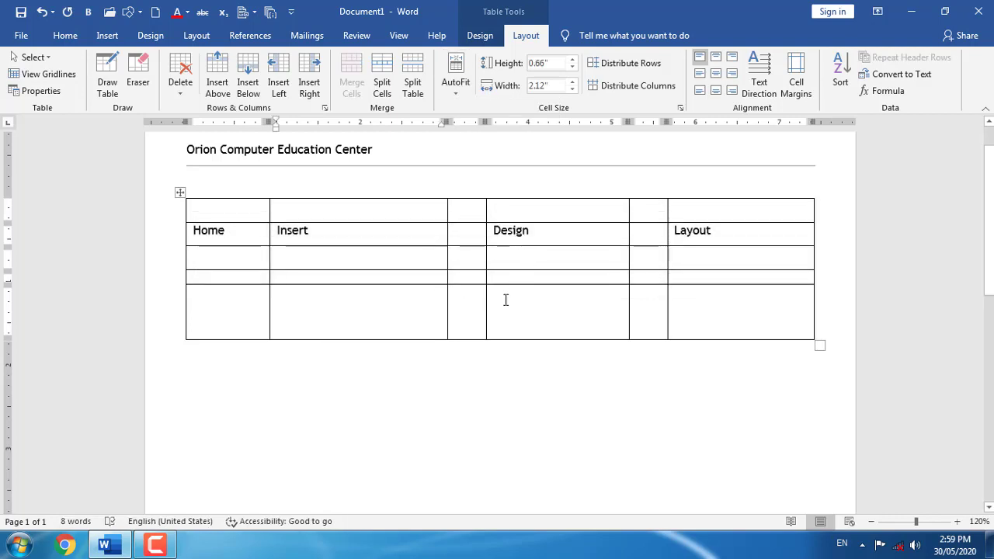
click(229, 260)
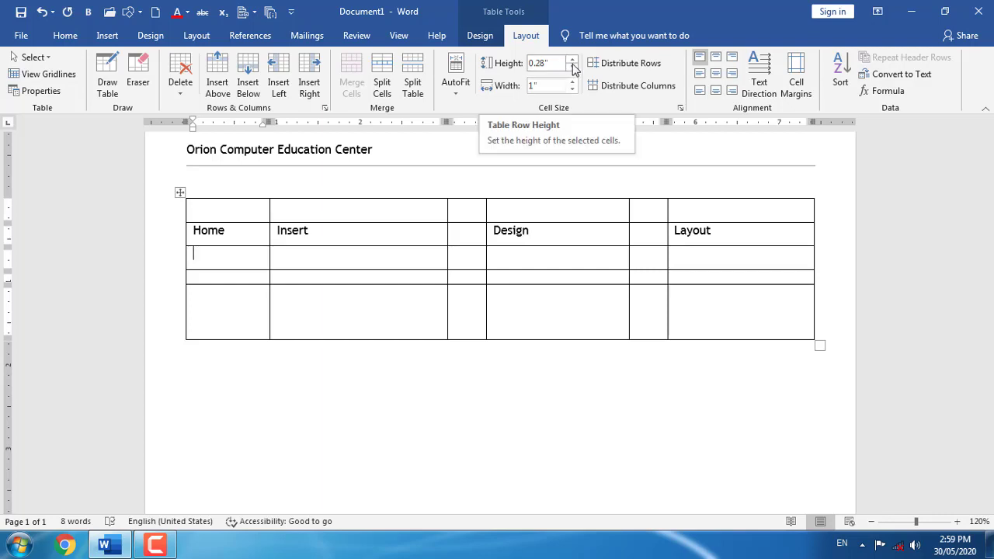
click(572, 60)
click(572, 60)
click(573, 60)
click(572, 60)
click(572, 61)
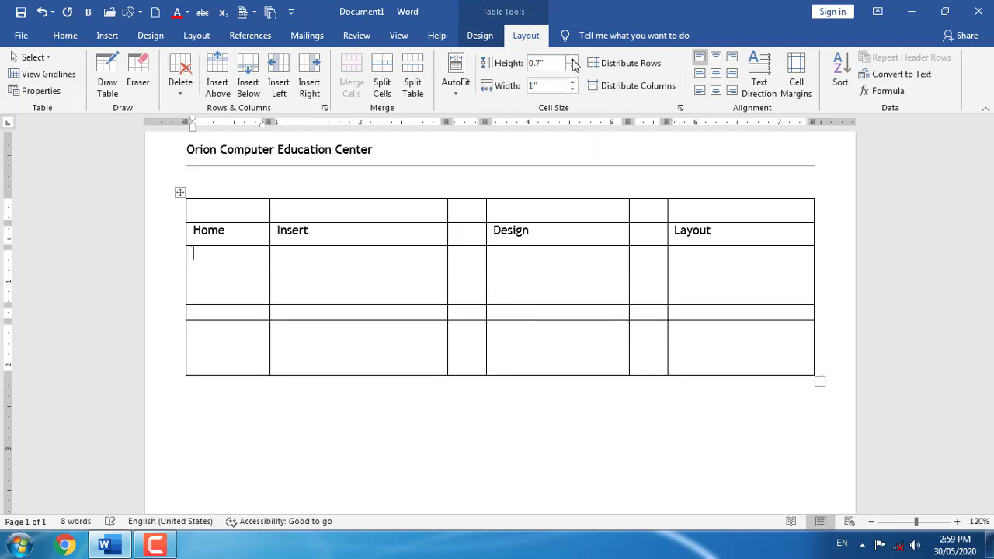
click(572, 61)
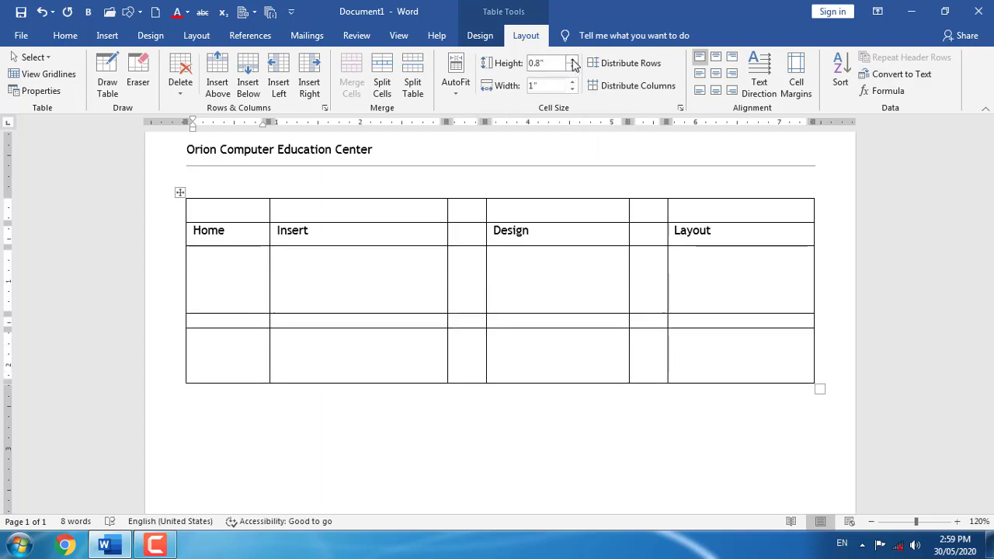
click(573, 60)
click(572, 61)
click(572, 61)
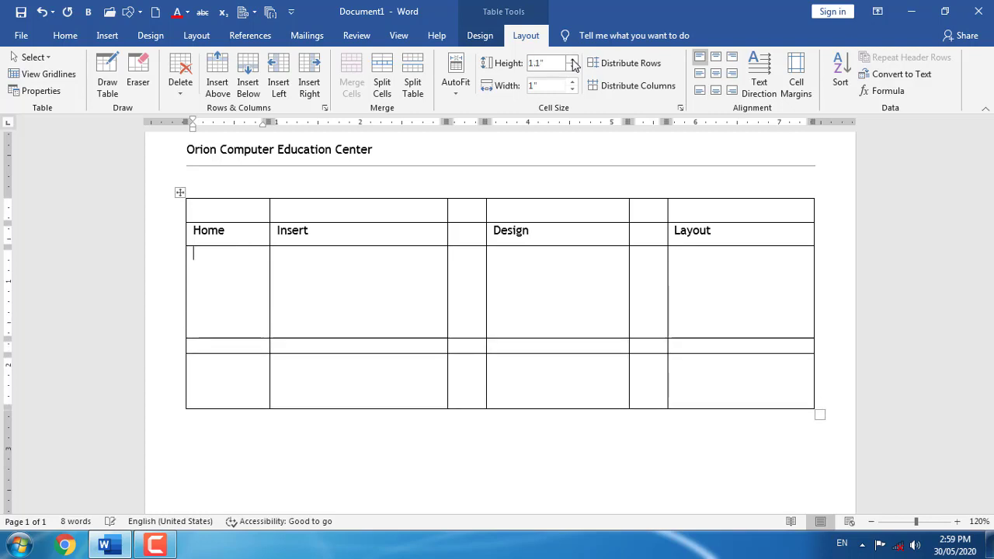
Reduce the third row's height to 0.4".
click(572, 67)
click(573, 67)
click(572, 68)
click(572, 67)
click(572, 67)
click(573, 68)
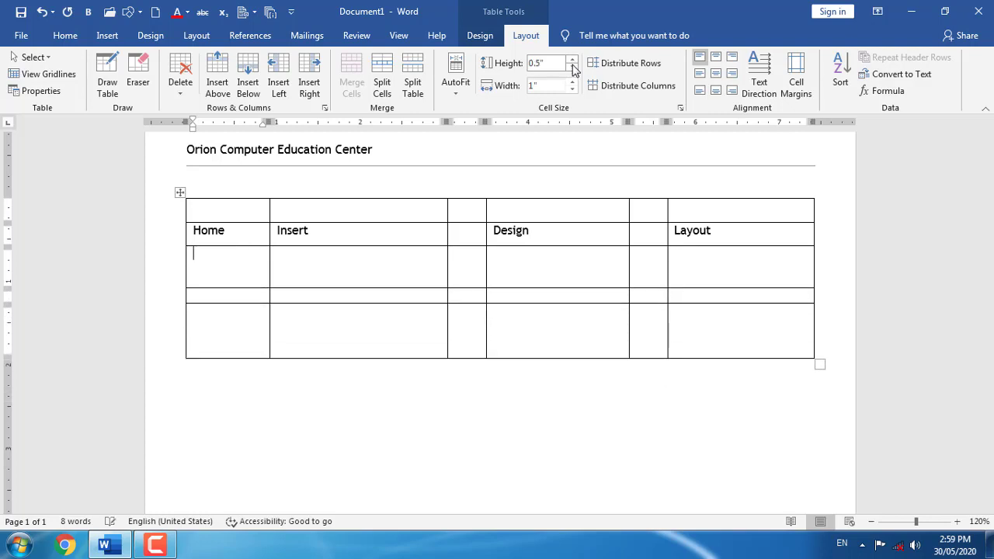
click(572, 68)
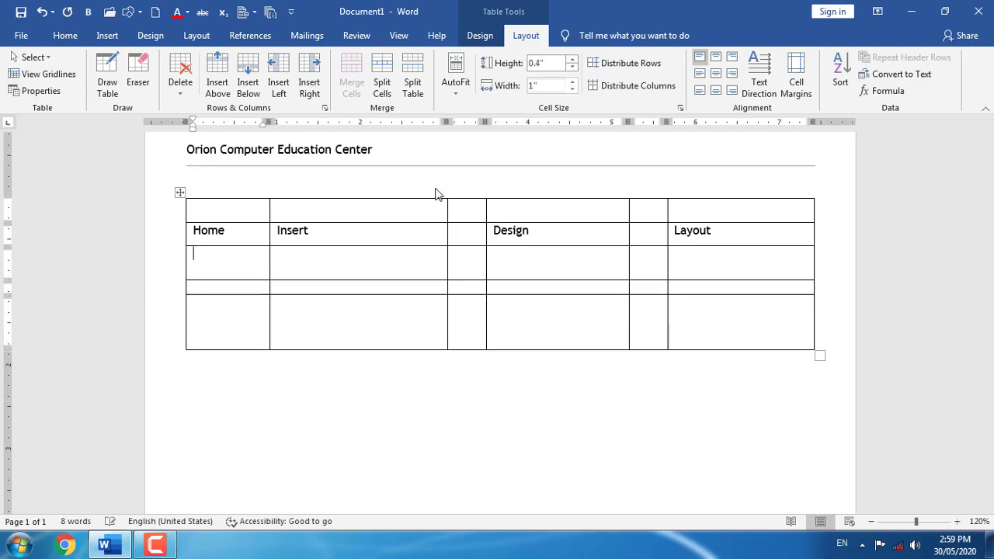
Widen the empty column between Insert and Design to 1".
click(456, 286)
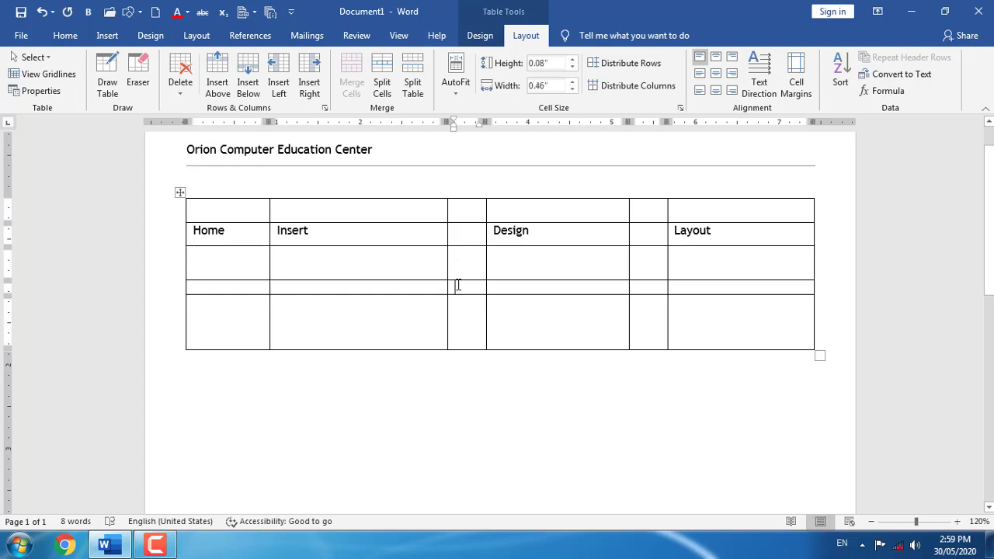
click(572, 81)
click(573, 80)
click(572, 81)
click(572, 81)
click(572, 81)
click(573, 81)
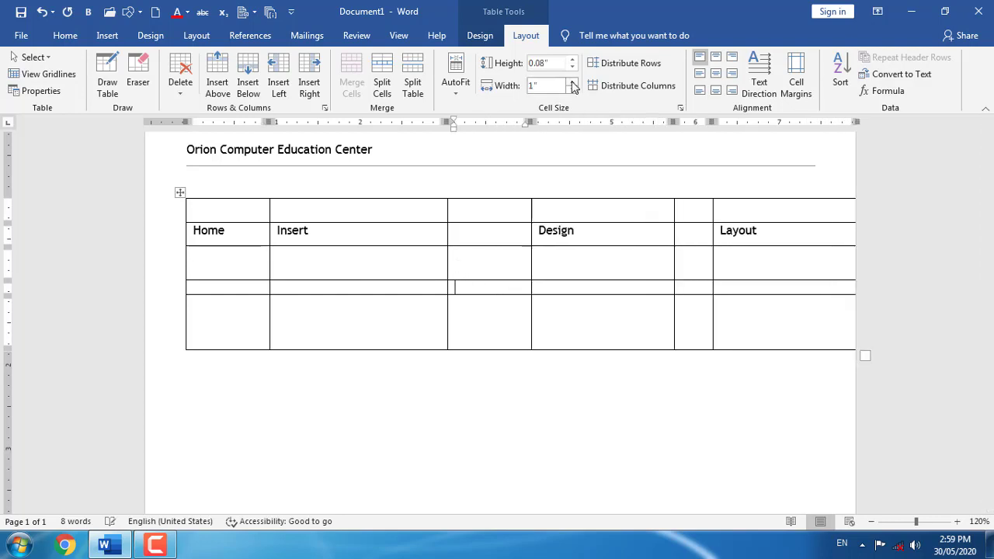
Reduce the width of the empty column between Insert and Design to 0.4".
click(572, 90)
click(572, 90)
click(572, 90)
click(572, 90)
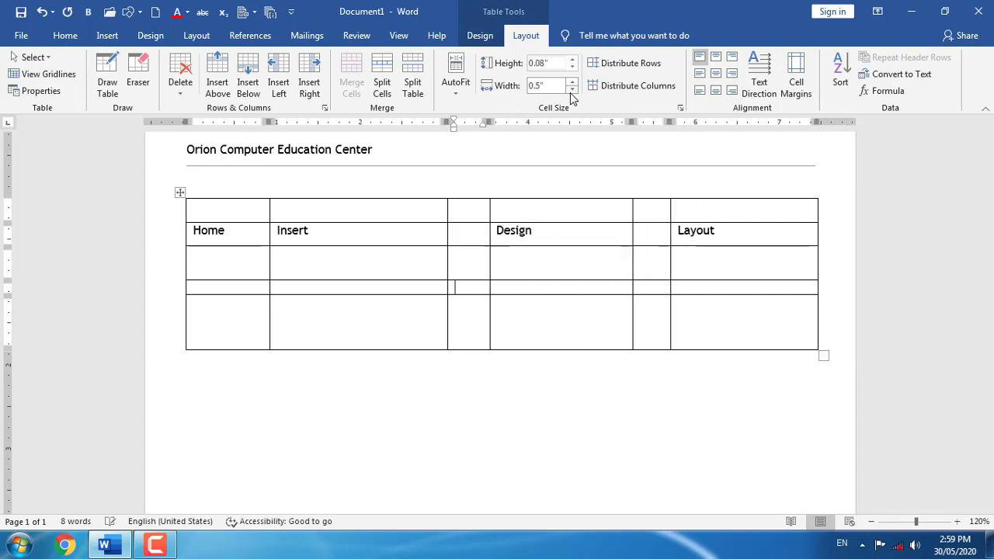
click(572, 90)
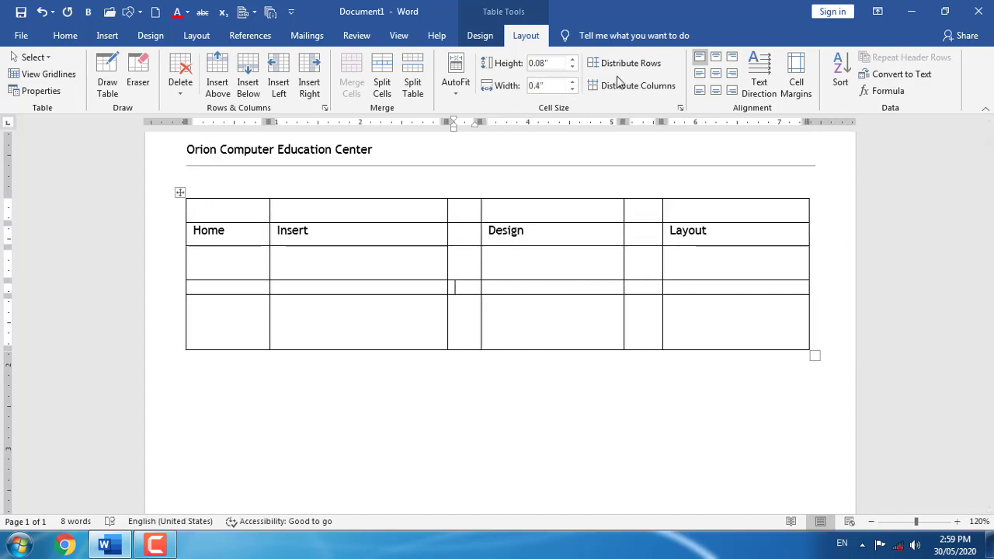
Distribute all the table's rows and columns evenly, and clear the table selection.
click(180, 193)
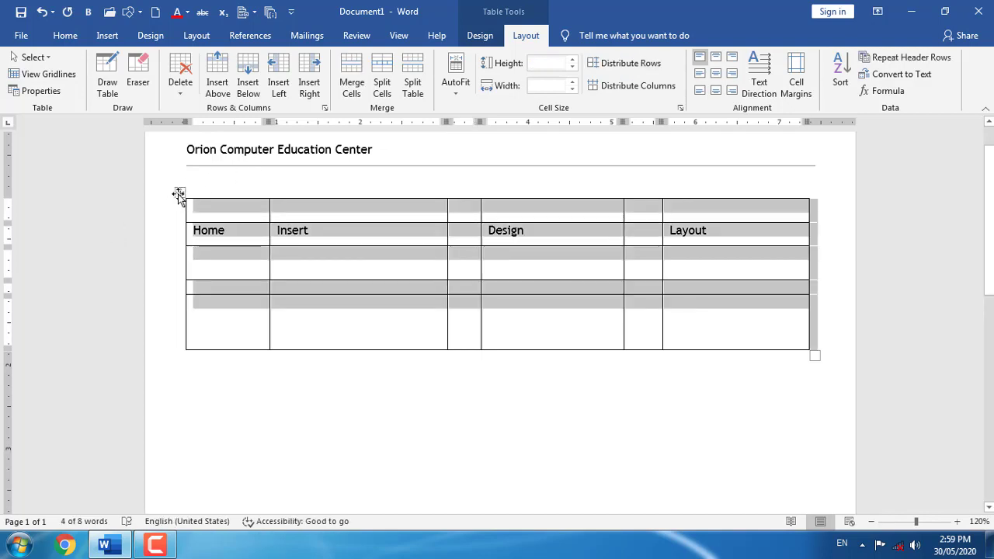
click(627, 67)
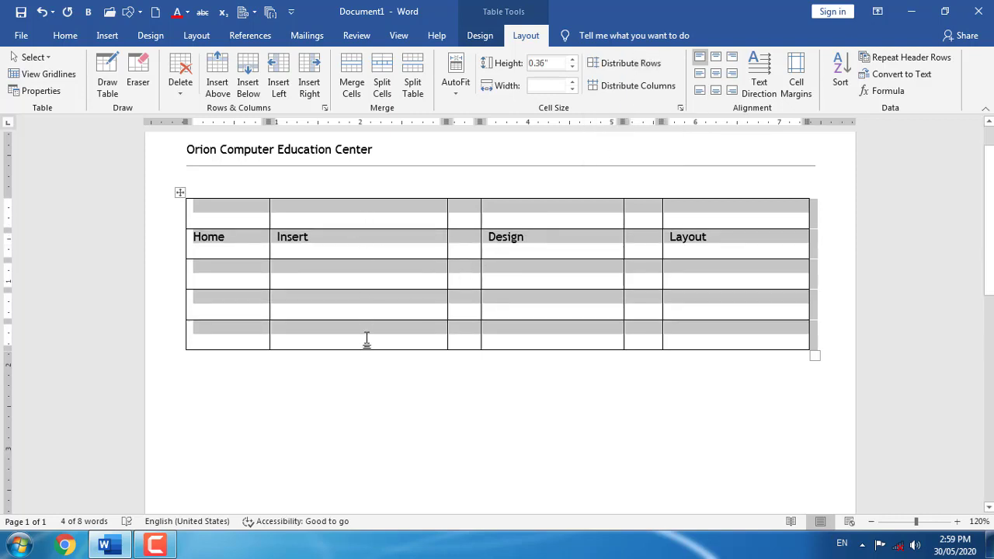
click(650, 88)
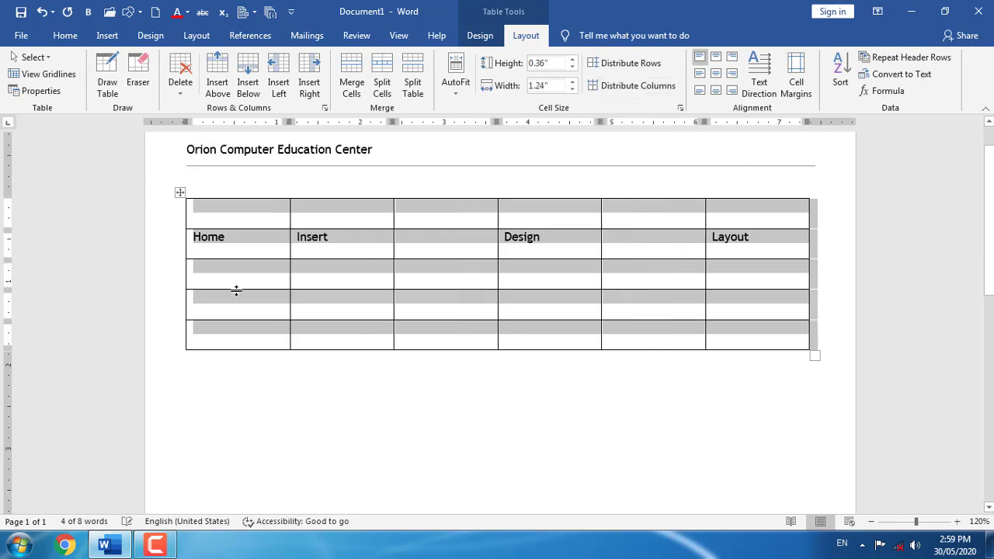
click(549, 310)
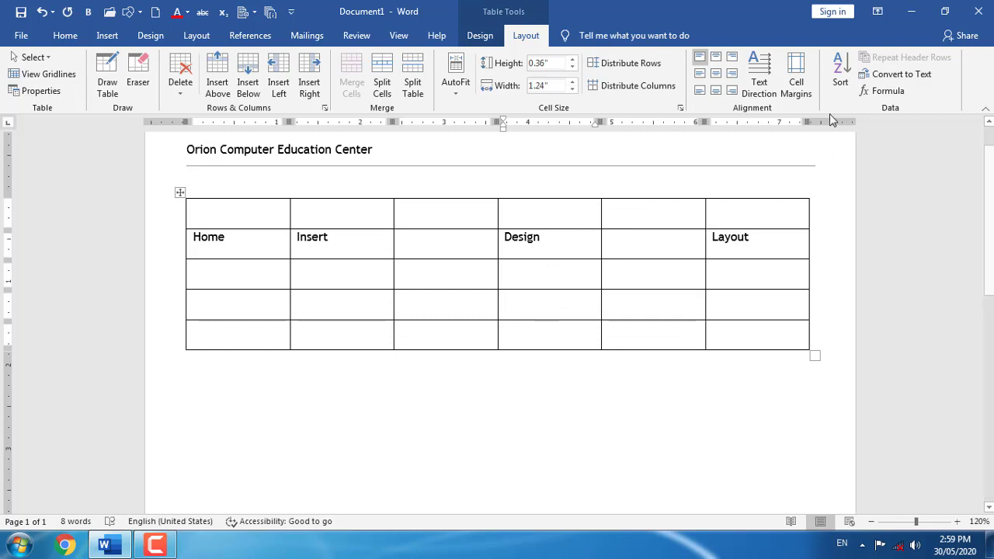
Align the Home cell's text to top center, and try top center and top right on the whole heading row.
click(229, 240)
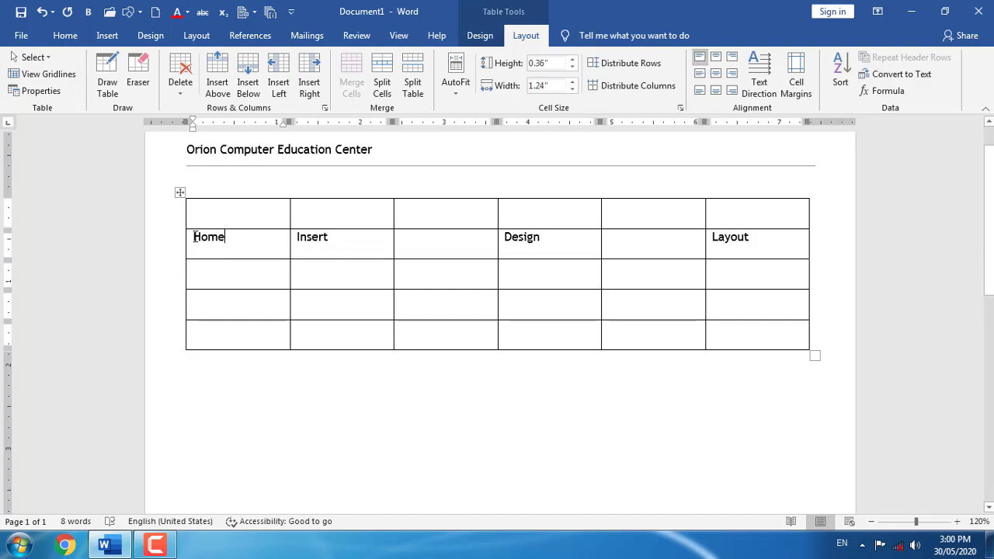
click(721, 64)
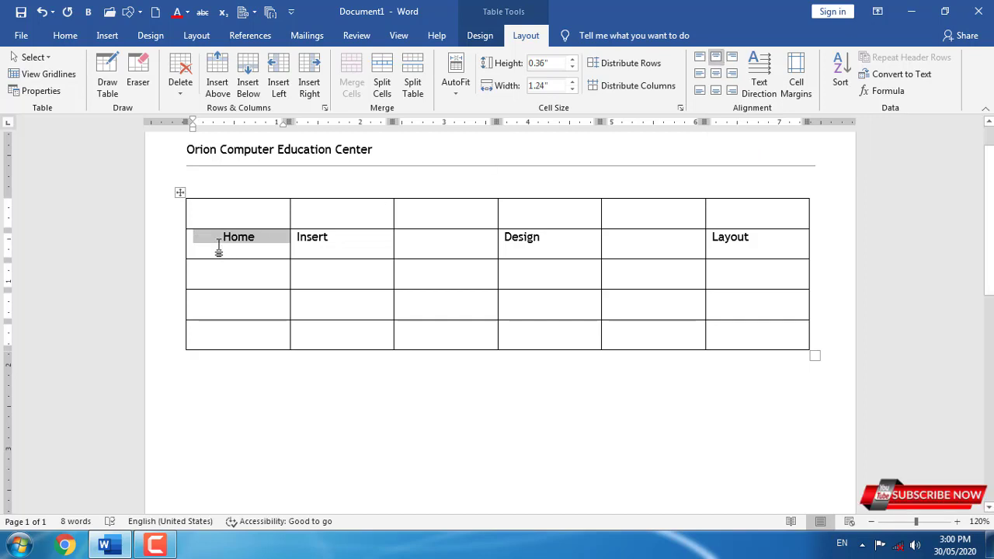
drag(208, 237, 761, 235)
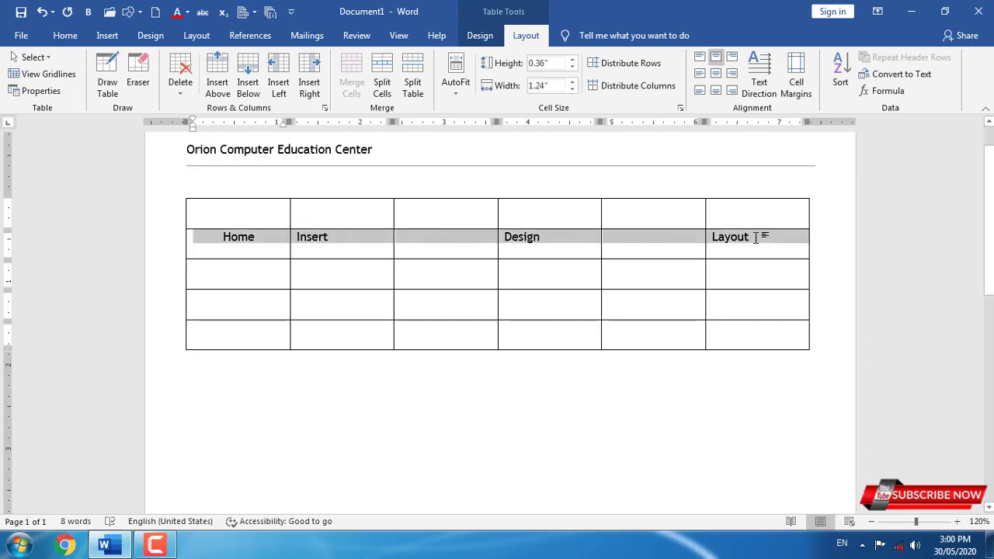
click(716, 61)
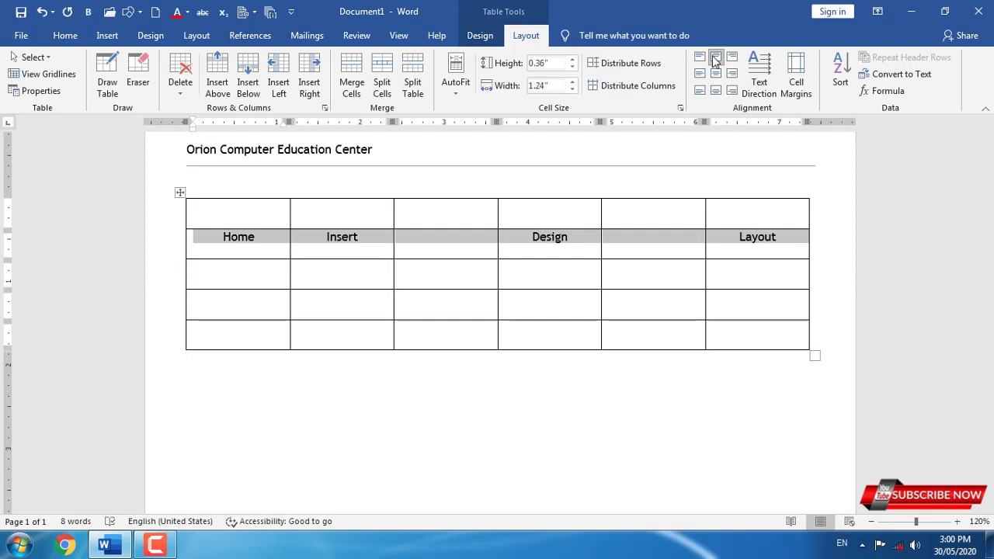
click(735, 58)
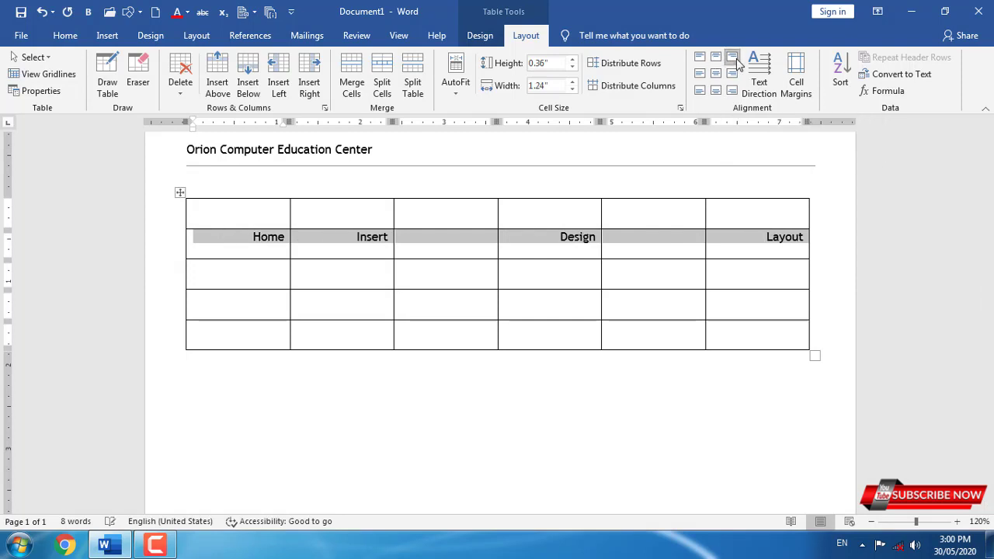
Try the center-left, center-right and all three bottom alignments on the heading row, finishing with its text centered both ways.
click(700, 74)
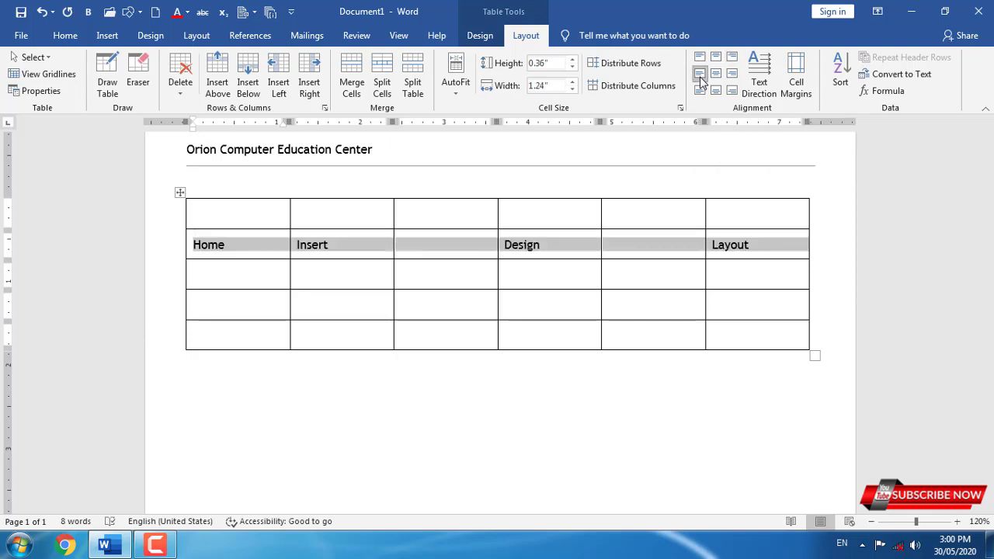
click(716, 74)
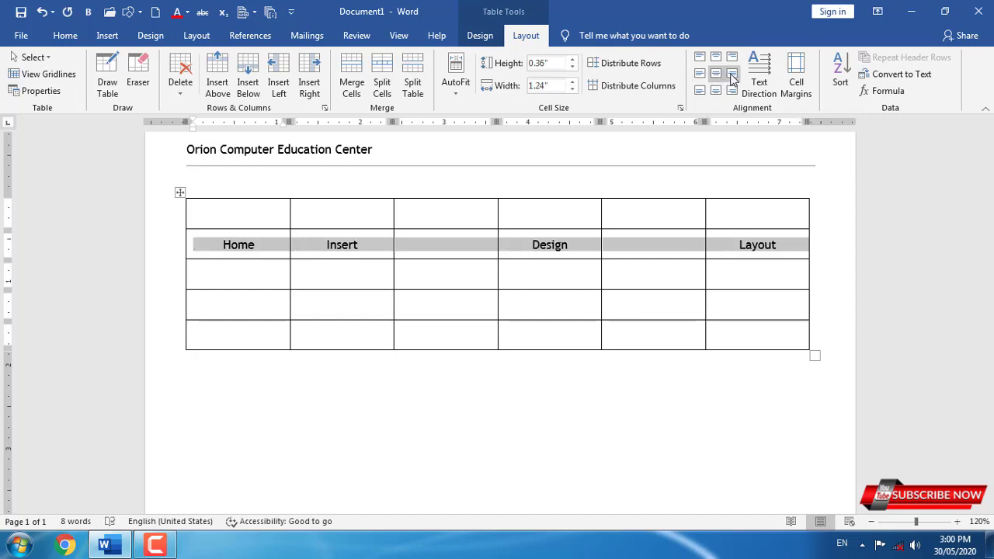
click(732, 74)
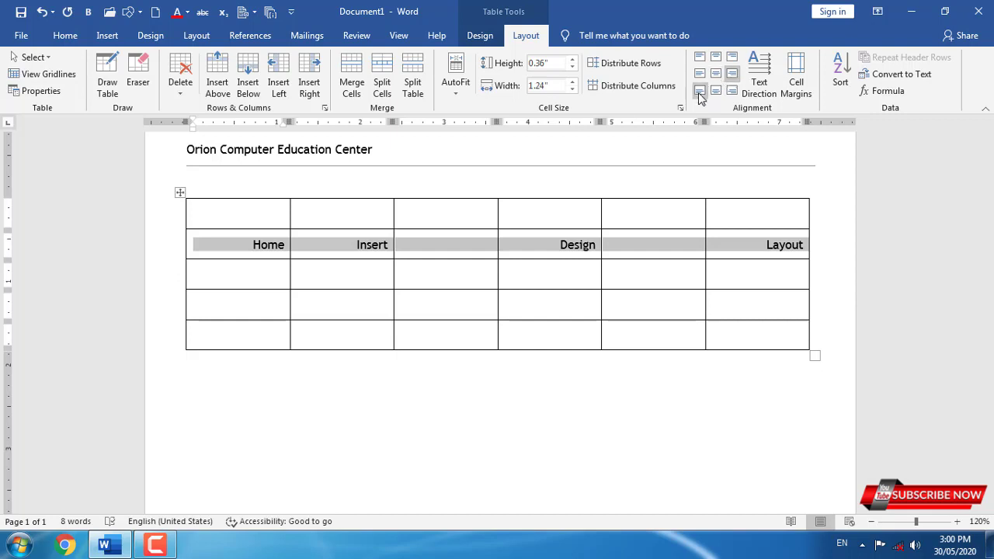
click(699, 92)
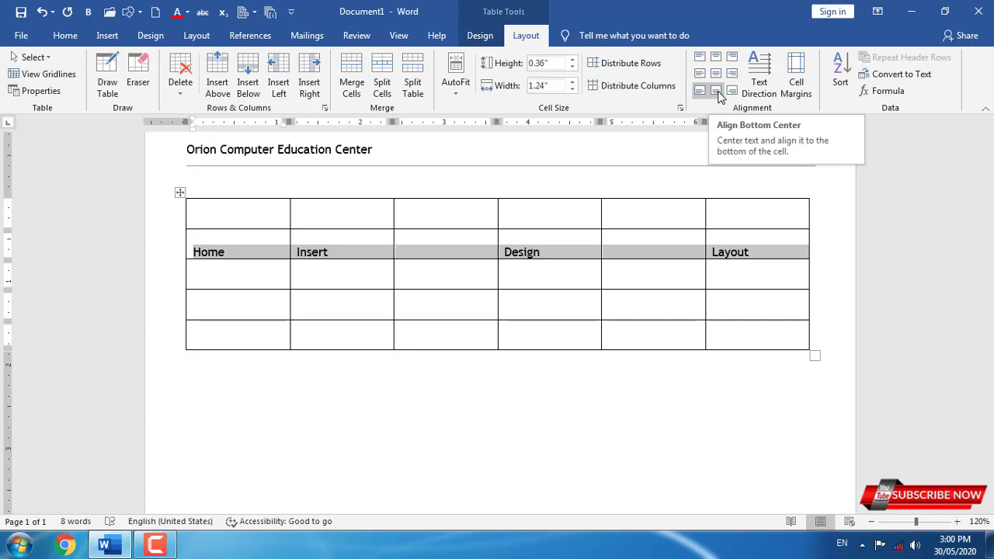
click(716, 91)
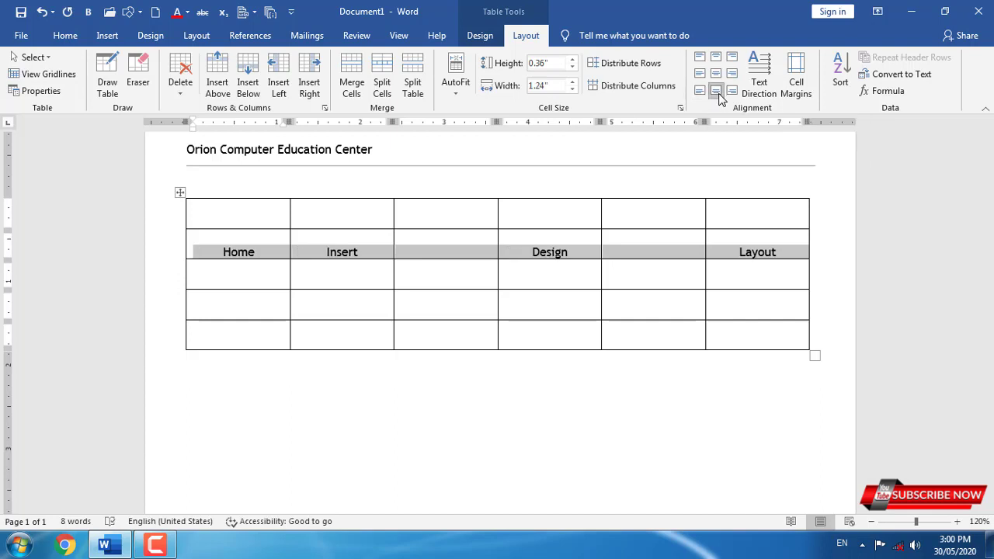
click(732, 91)
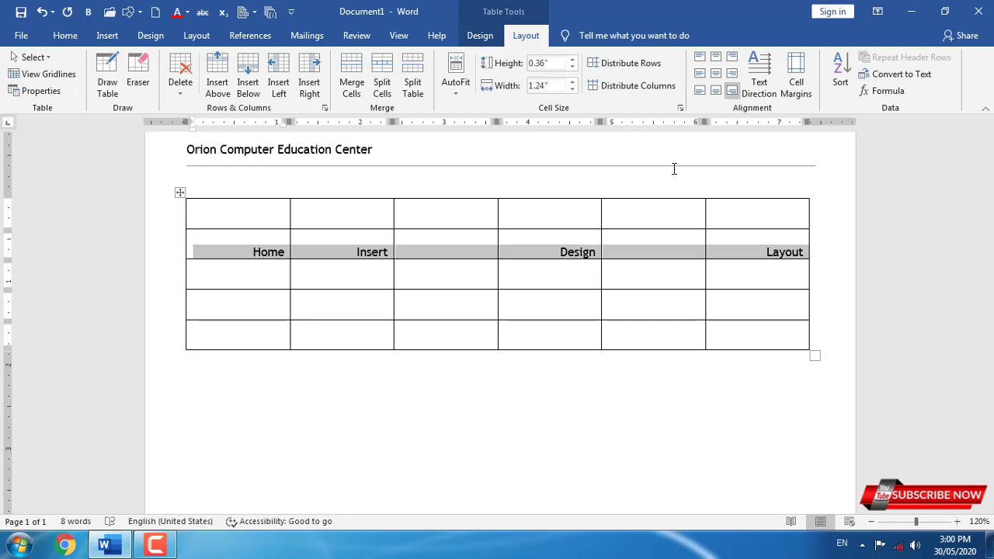
click(718, 74)
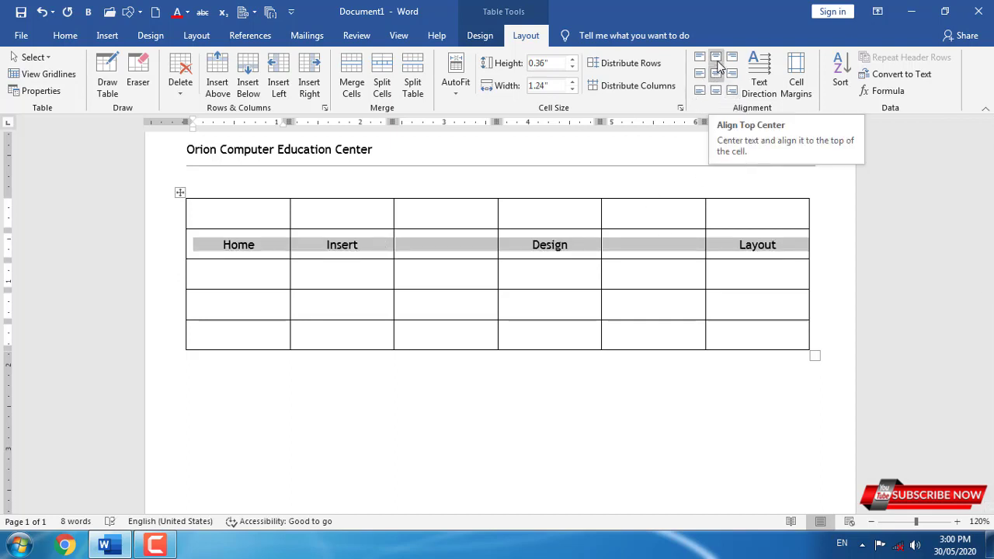
Cycle the heading row's text direction through both vertical orientations and return it to horizontal.
click(767, 85)
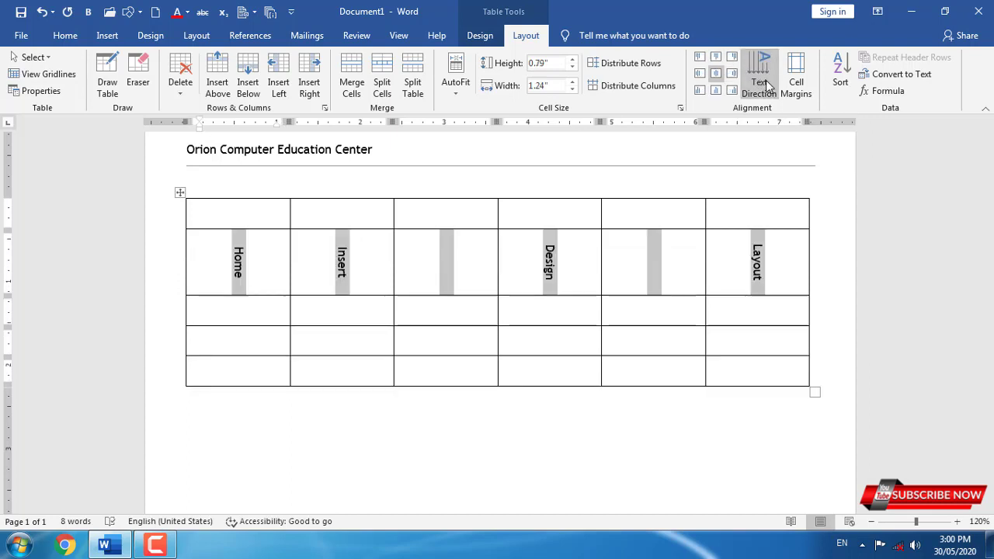
click(768, 85)
click(767, 85)
click(768, 85)
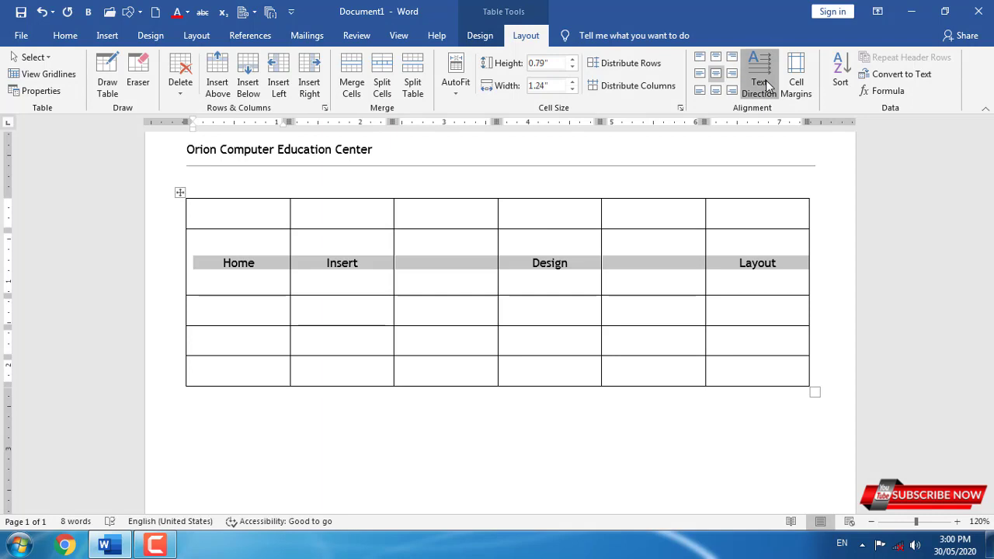
click(768, 85)
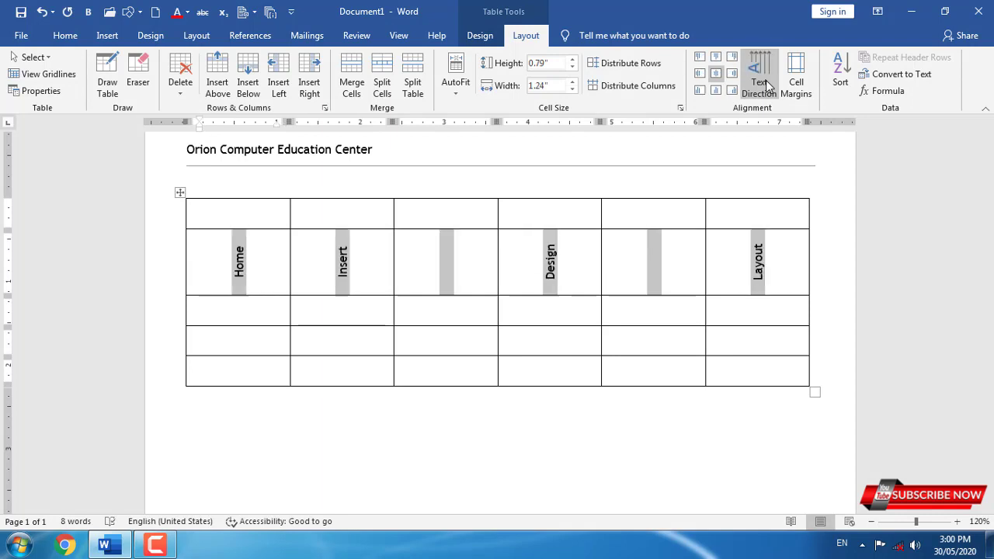
click(768, 85)
click(767, 86)
click(767, 85)
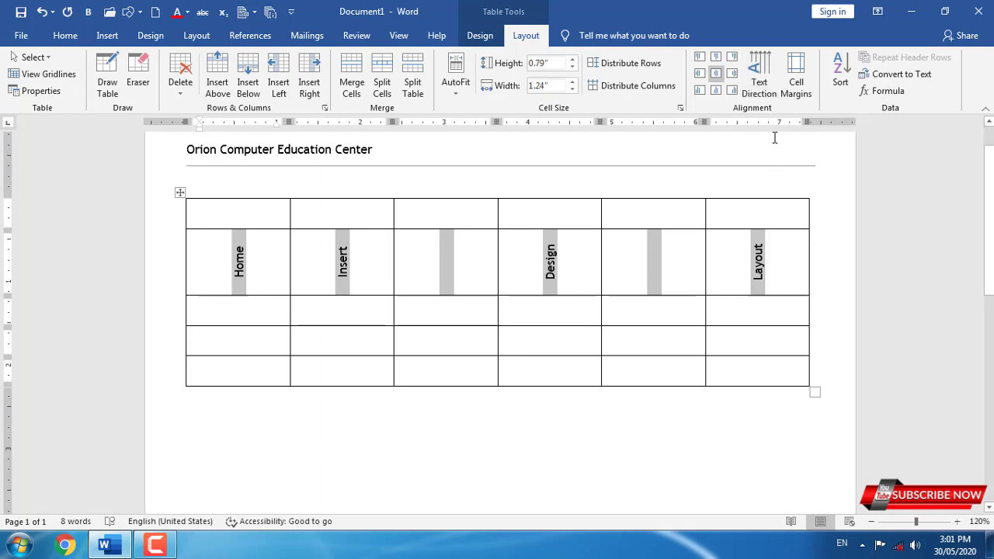
click(764, 94)
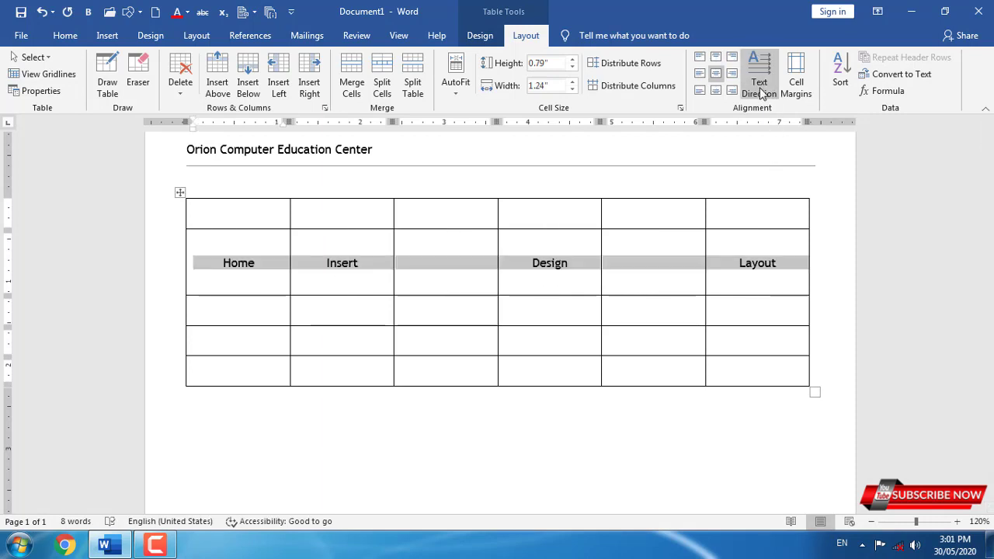
Align the heading row's text to top left, reduce the row's height to about 0.25", and clear the selection.
click(700, 57)
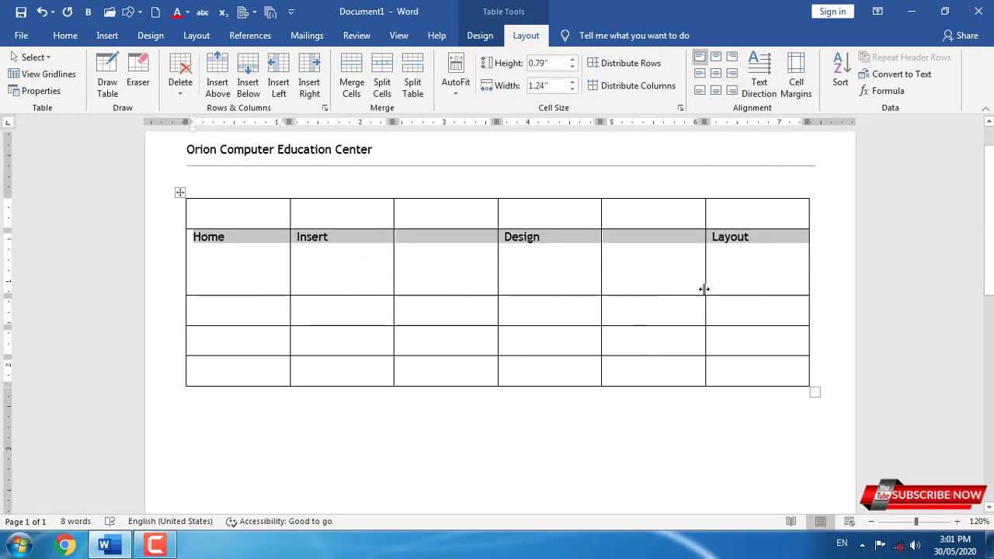
drag(690, 295, 690, 251)
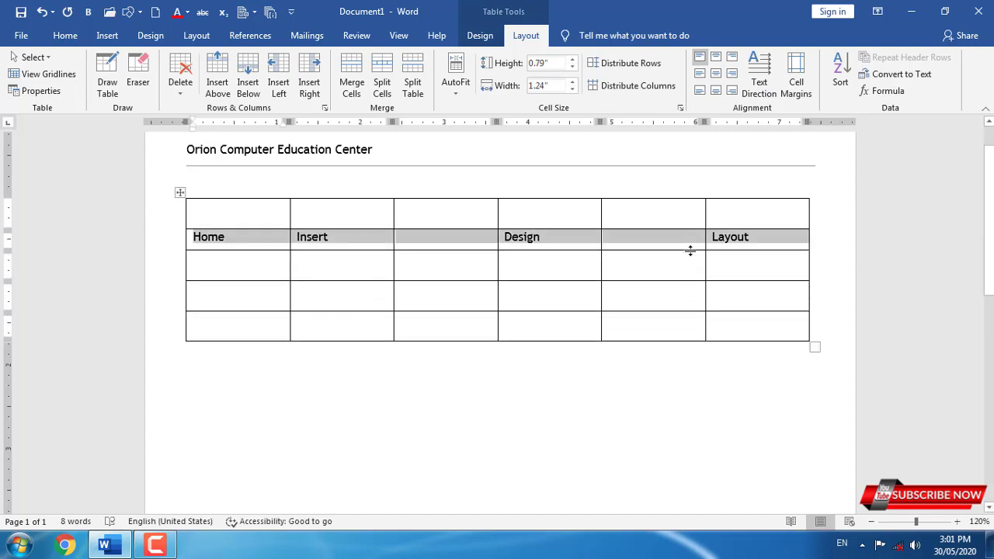
click(207, 243)
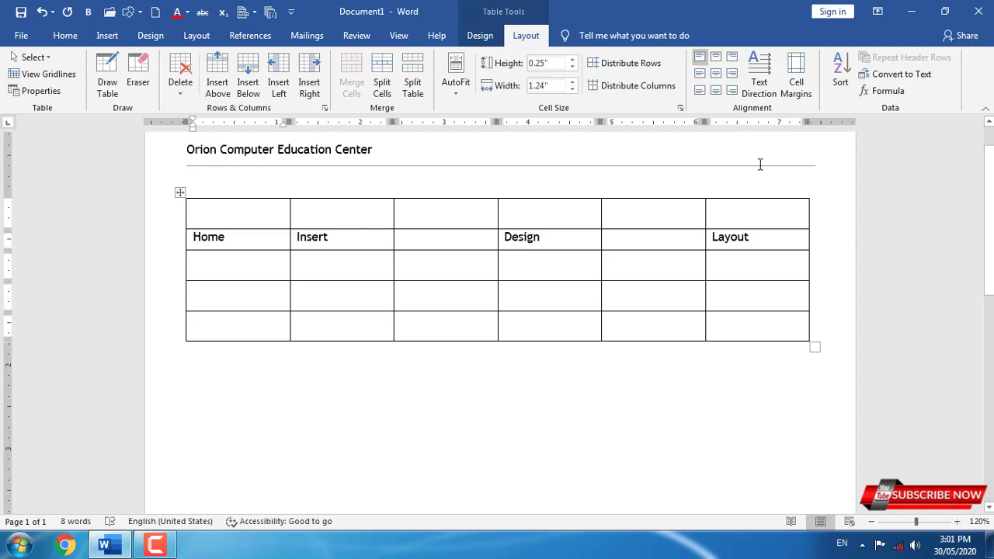
Set the table's default left cell margin to 0".
click(796, 89)
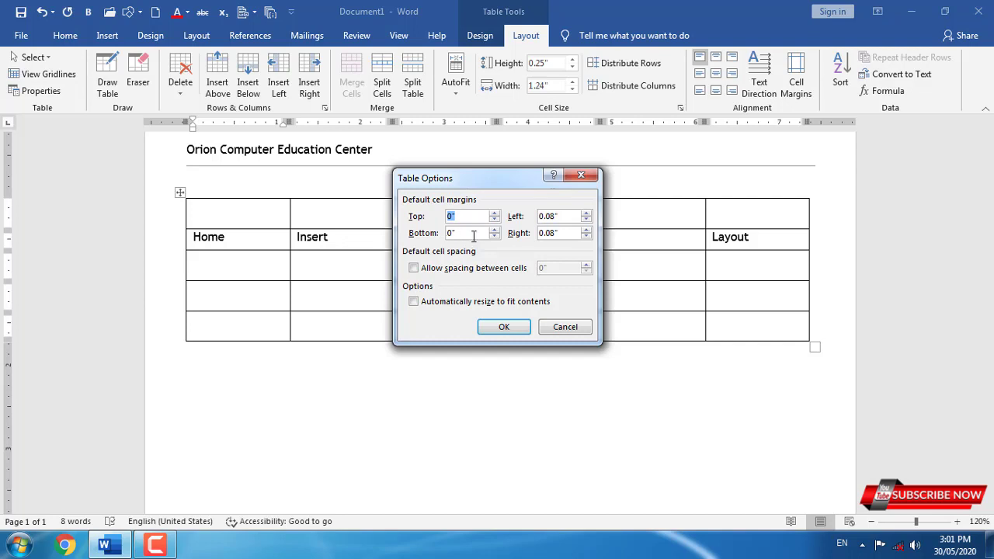
click(587, 220)
click(588, 221)
click(510, 327)
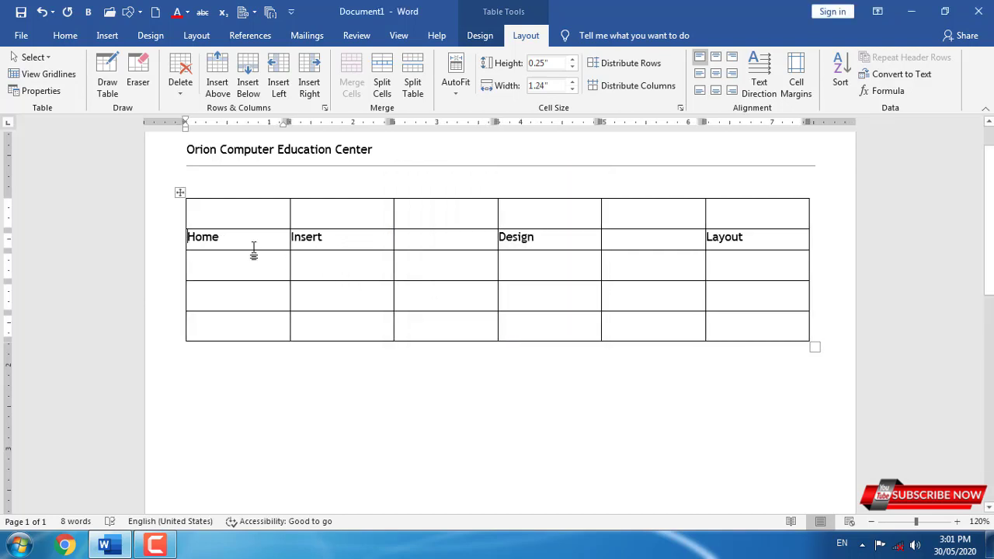
Set the table's default cell margins to 0" on the right and 0.04" at the top and bottom.
mouse_move(188, 244)
click(806, 89)
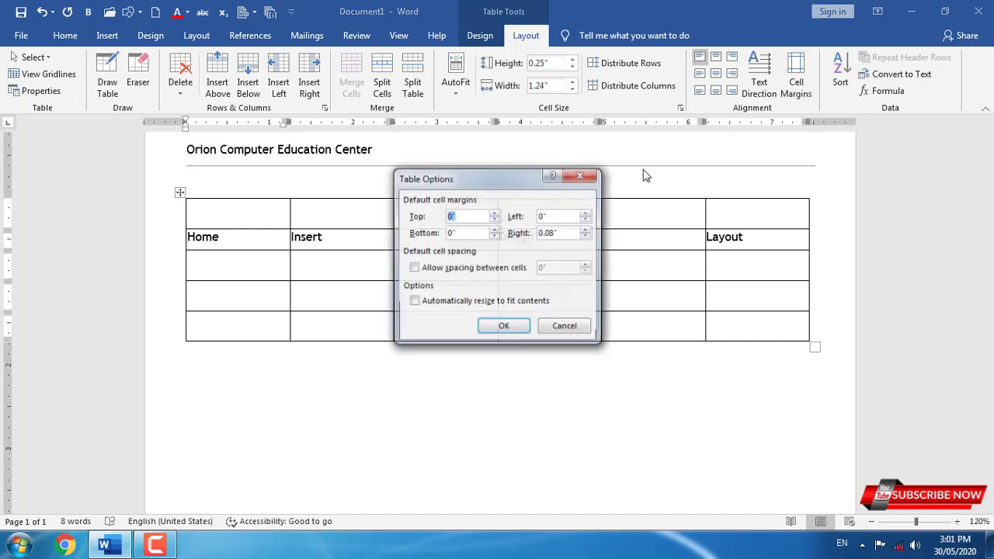
double_click(574, 233)
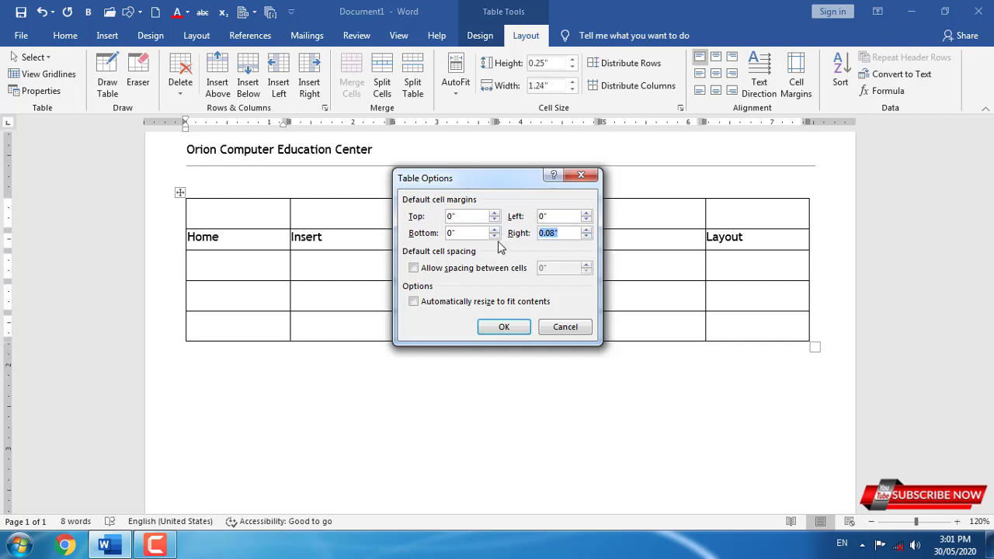
text(0)
click(494, 213)
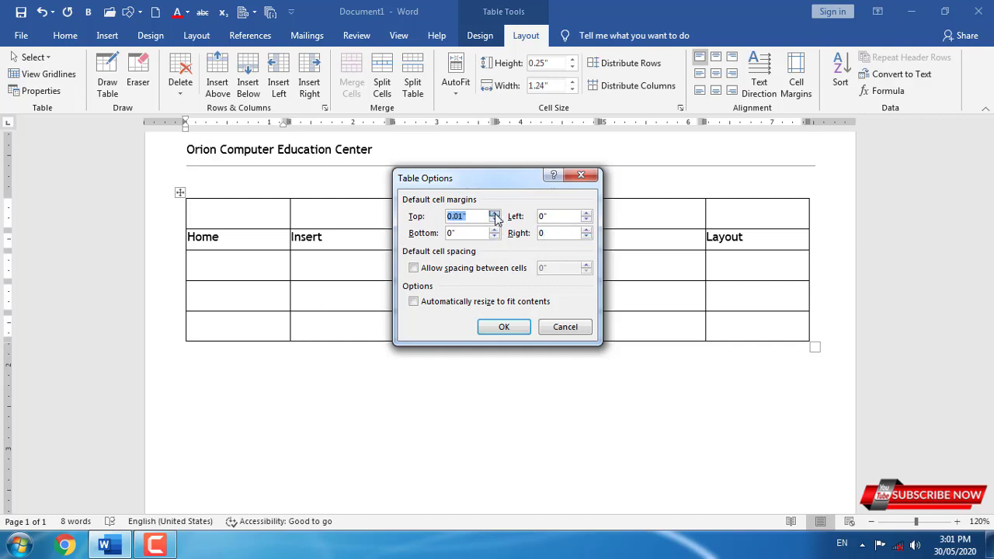
click(494, 213)
click(495, 230)
click(495, 229)
click(495, 230)
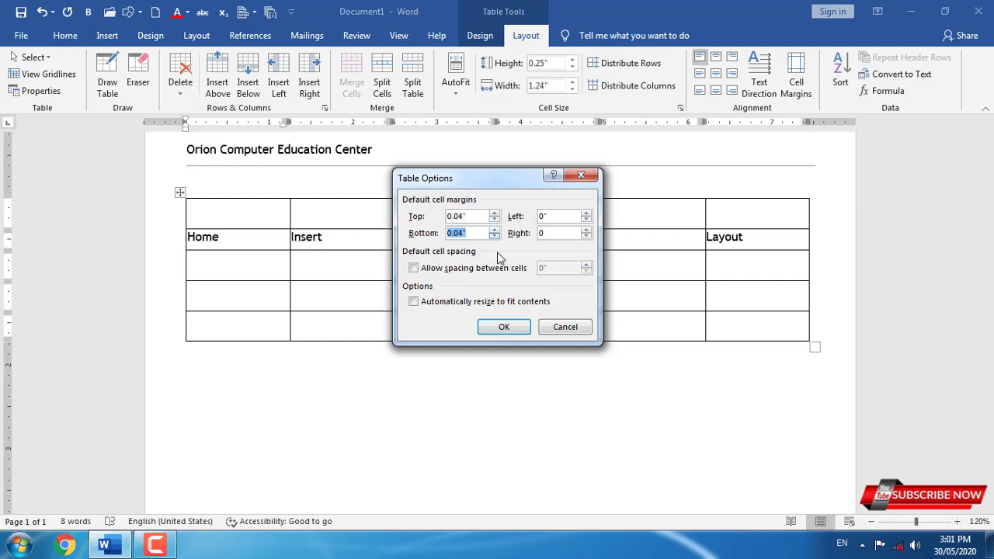
click(504, 327)
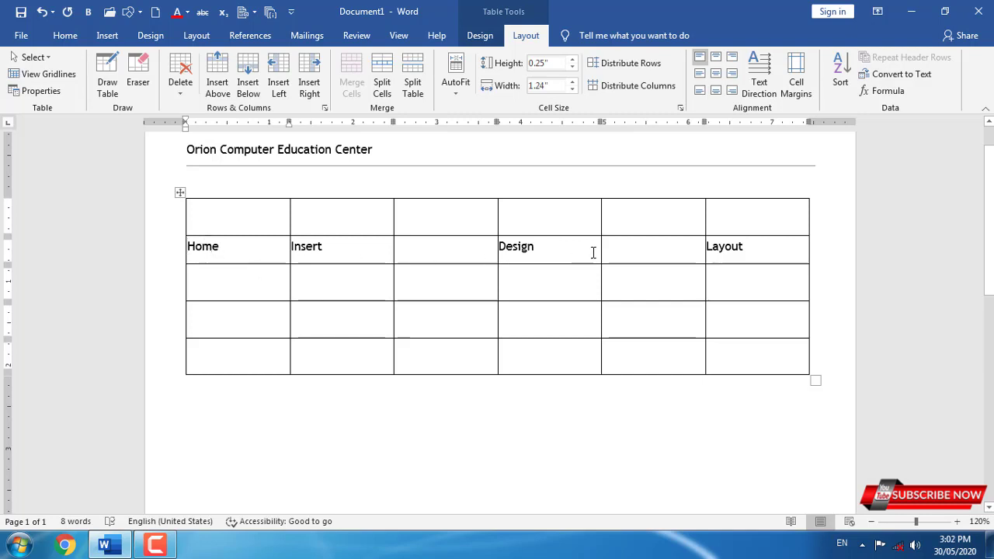
With the heading row selected, set the default cell margins to 0" top and bottom and 0.08" left and right.
drag(762, 241, 260, 243)
click(796, 92)
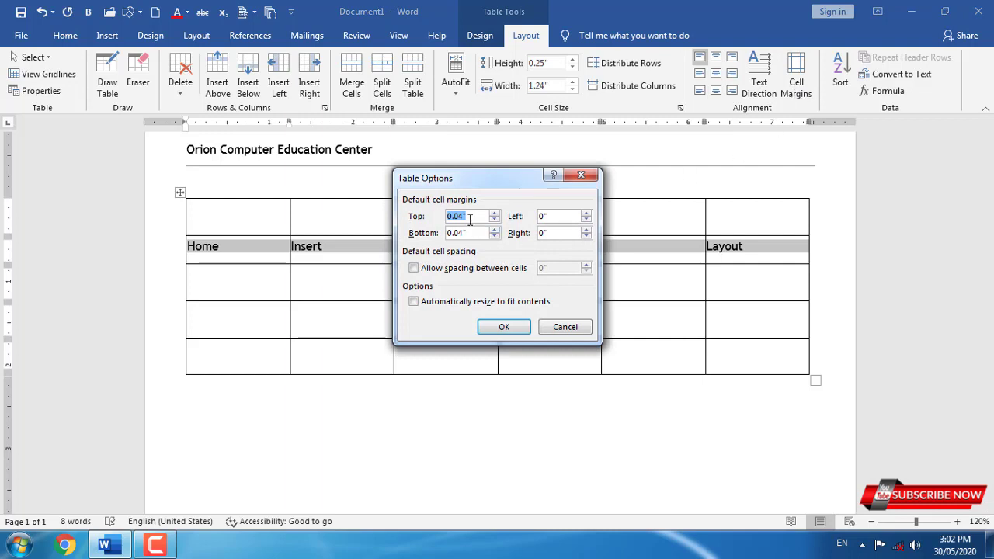
text(0)
key(Tab)
text(0)
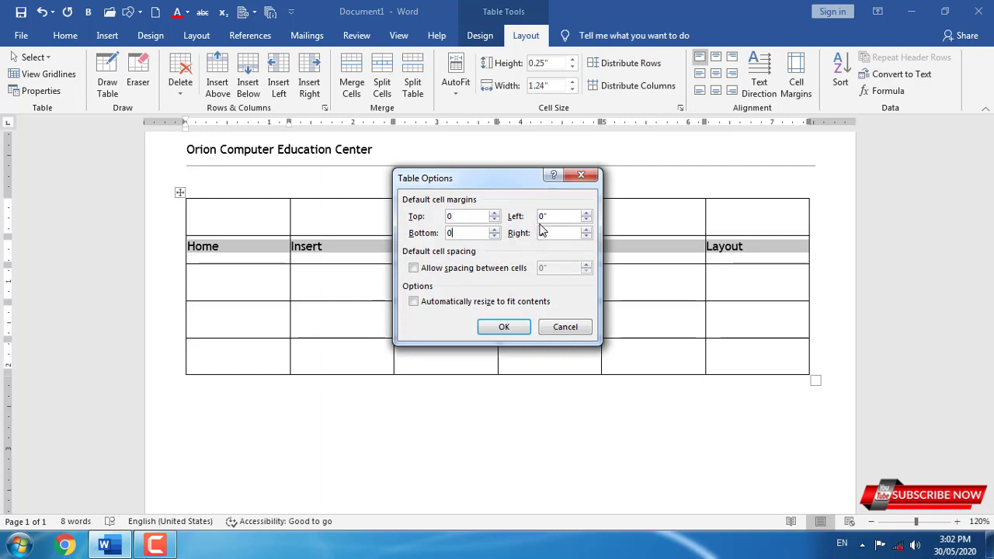
click(587, 214)
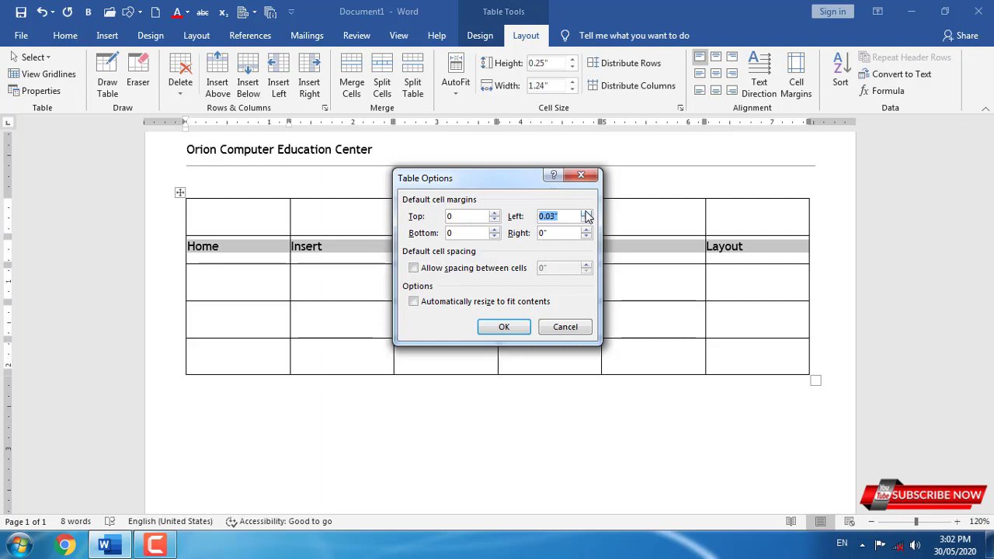
click(588, 214)
click(588, 229)
click(588, 230)
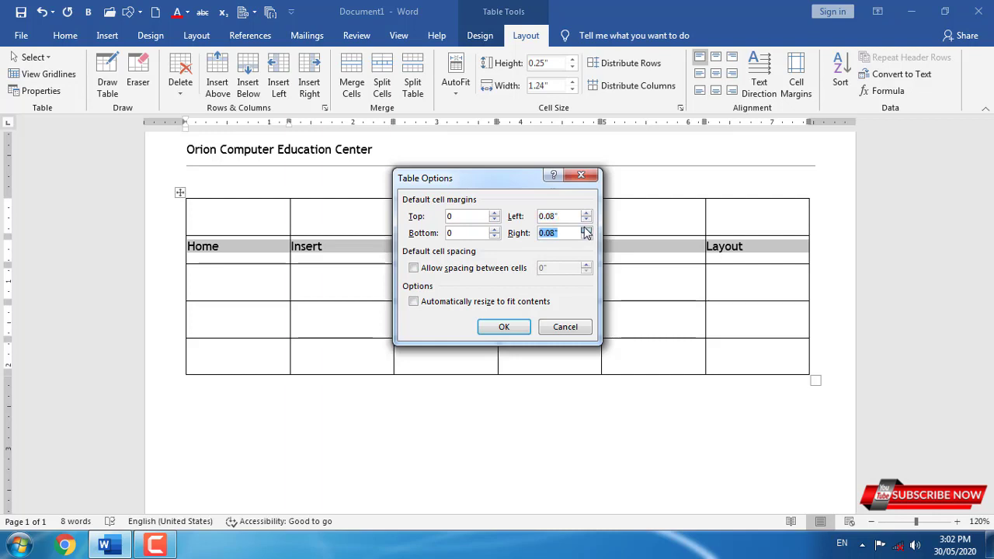
click(505, 327)
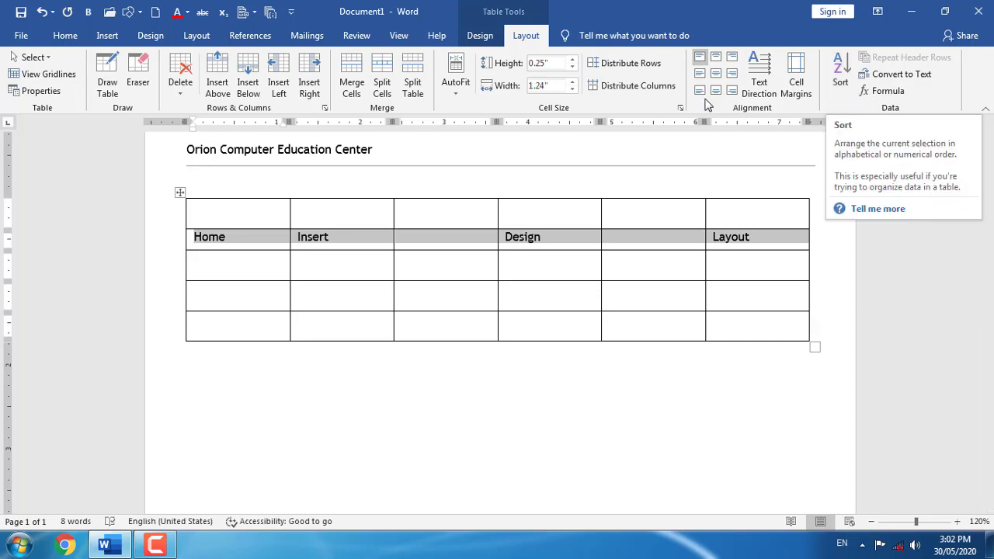
click(65, 35)
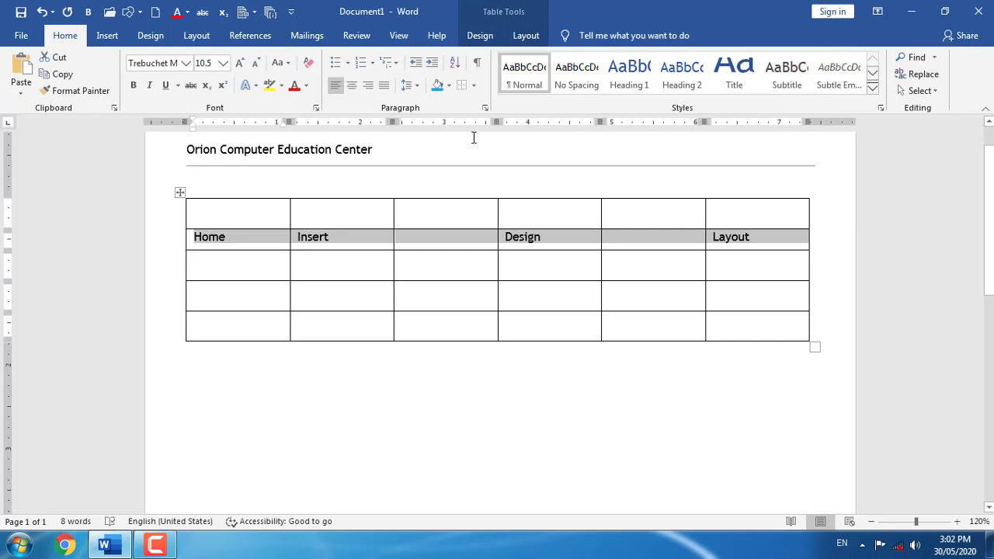
click(239, 237)
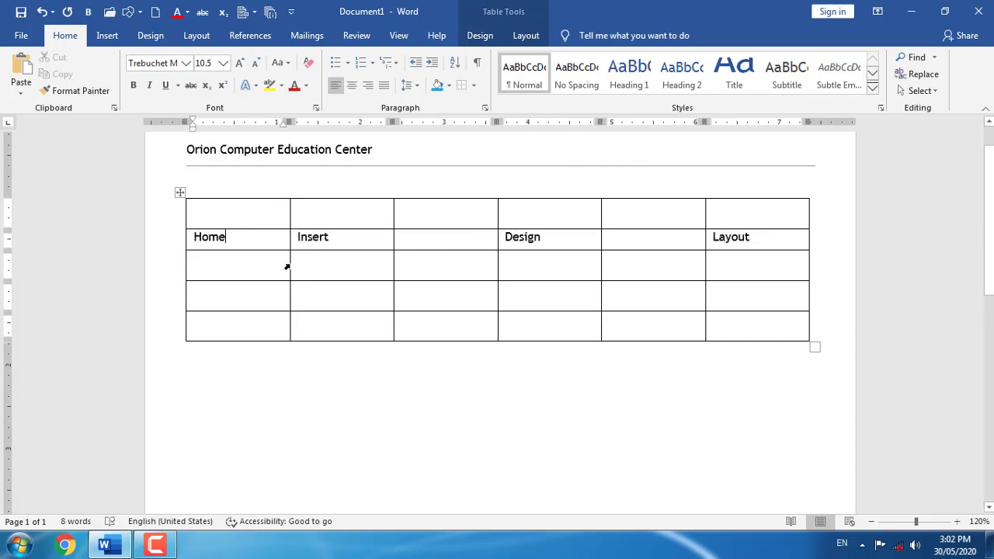
double_click(190, 239)
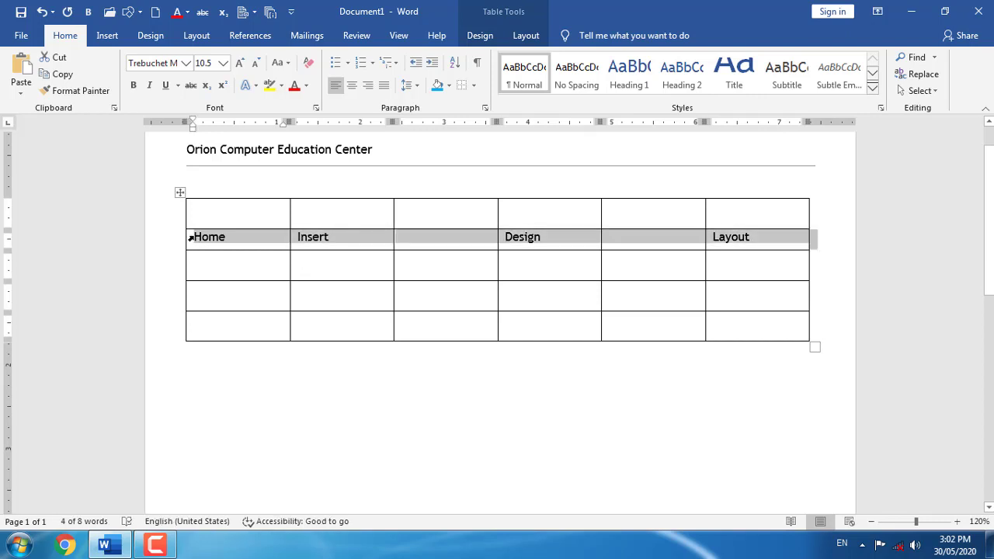
click(197, 242)
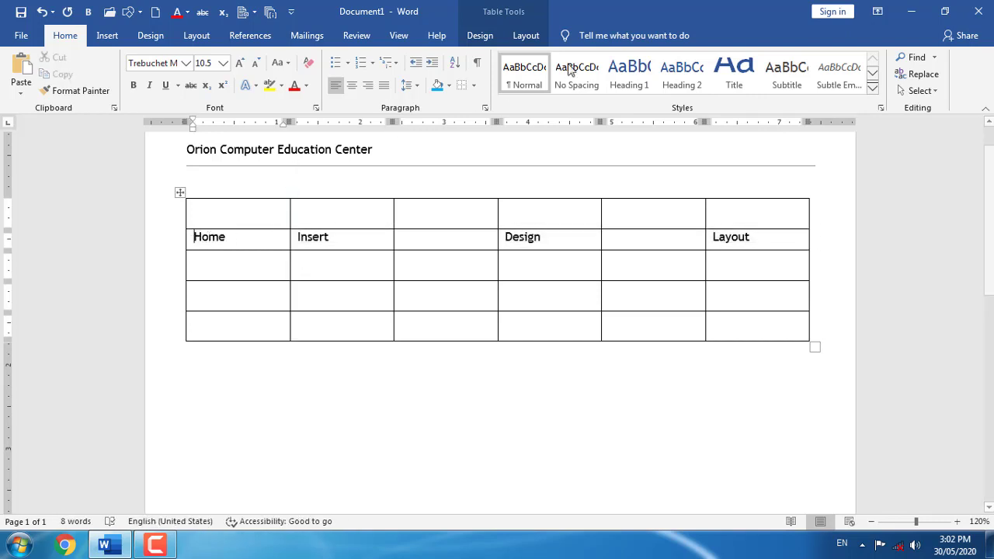
Convert the whole table to text, comparing the separator options and choosing tabs.
click(535, 39)
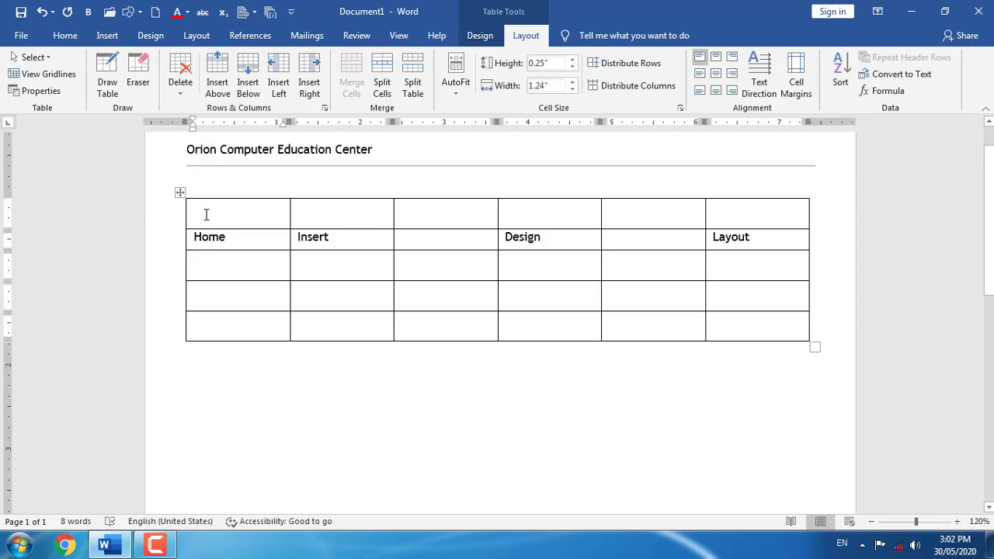
click(181, 193)
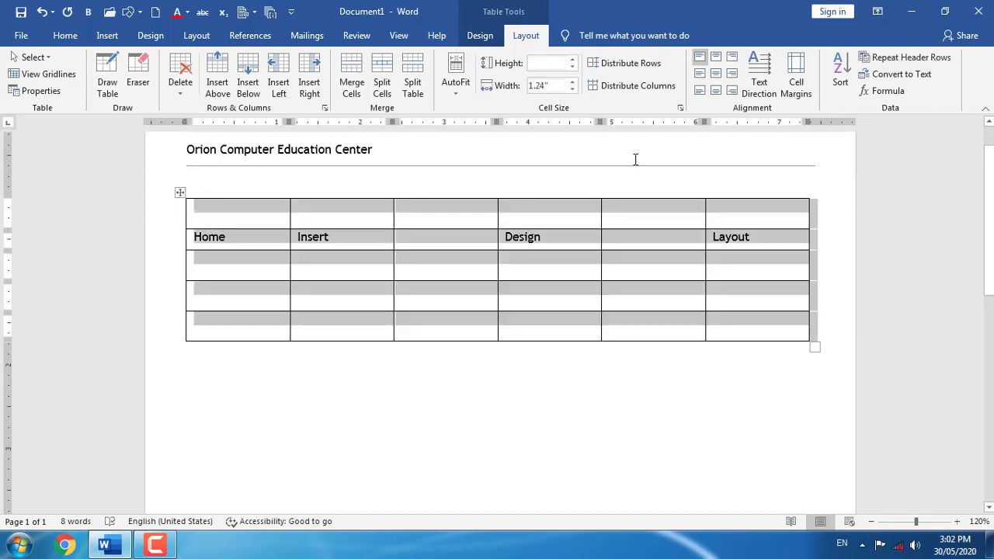
click(895, 74)
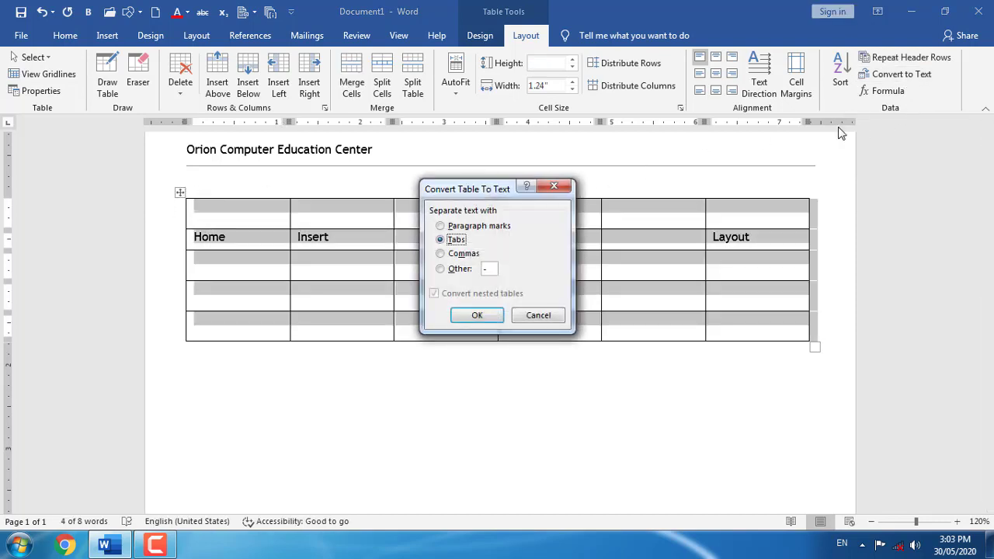
click(441, 226)
click(440, 254)
click(440, 269)
click(441, 240)
click(474, 316)
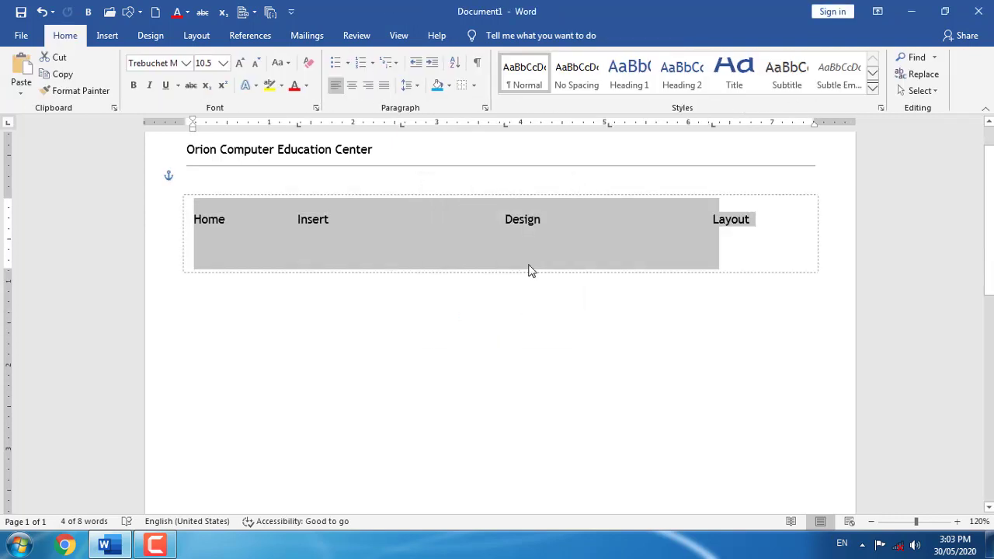
Select the tab-separated line of converted text to check it, and undo the conversion of the table to text.
click(531, 265)
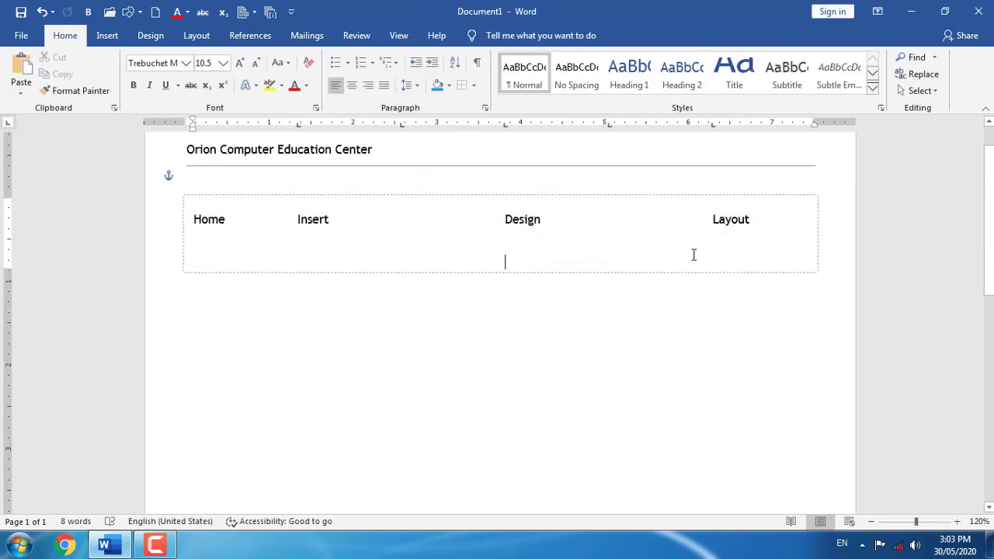
drag(688, 221, 197, 213)
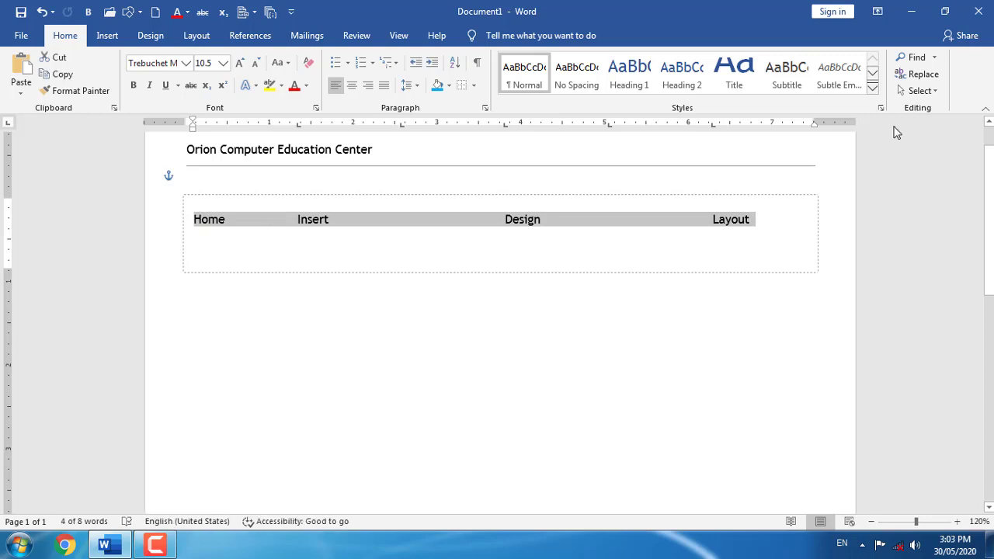
double_click(195, 234)
click(198, 235)
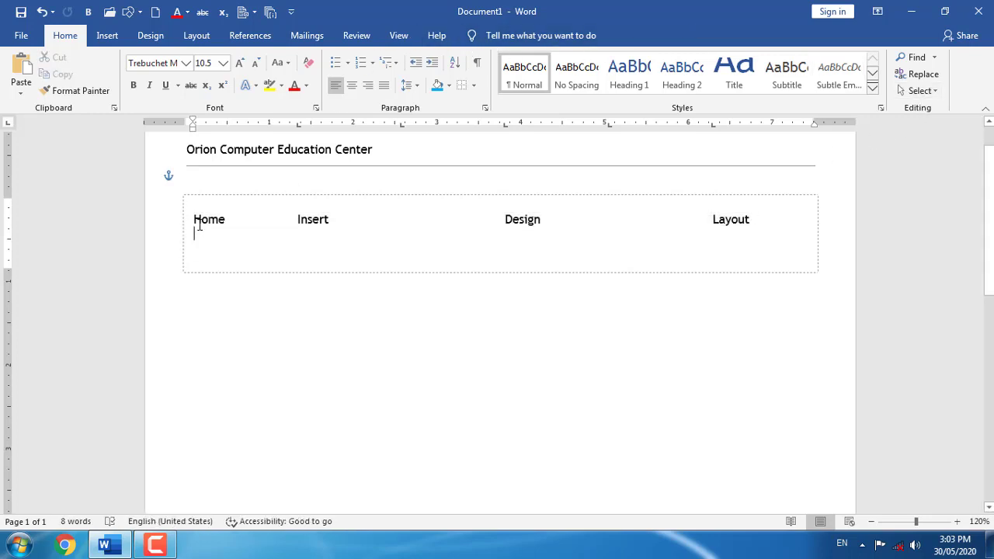
double_click(199, 224)
click(226, 219)
key(ctrl+z)
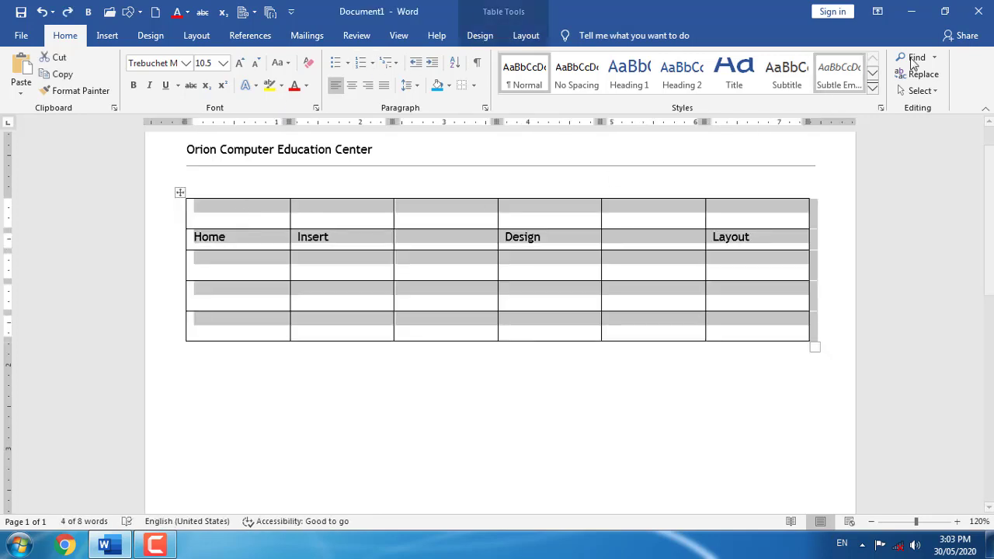
Clear the words Home, Insert, Design and Layout from the table's second row.
click(525, 36)
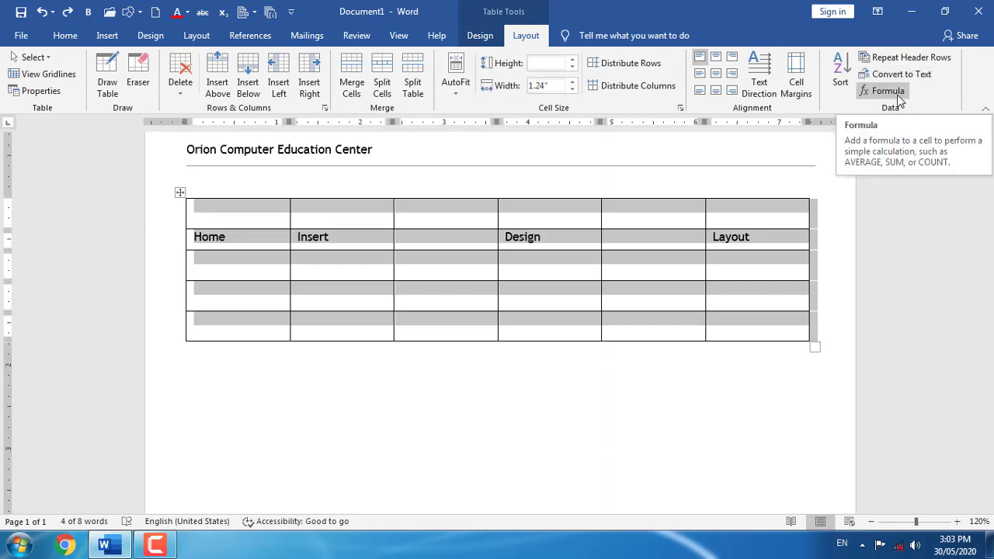
click(290, 419)
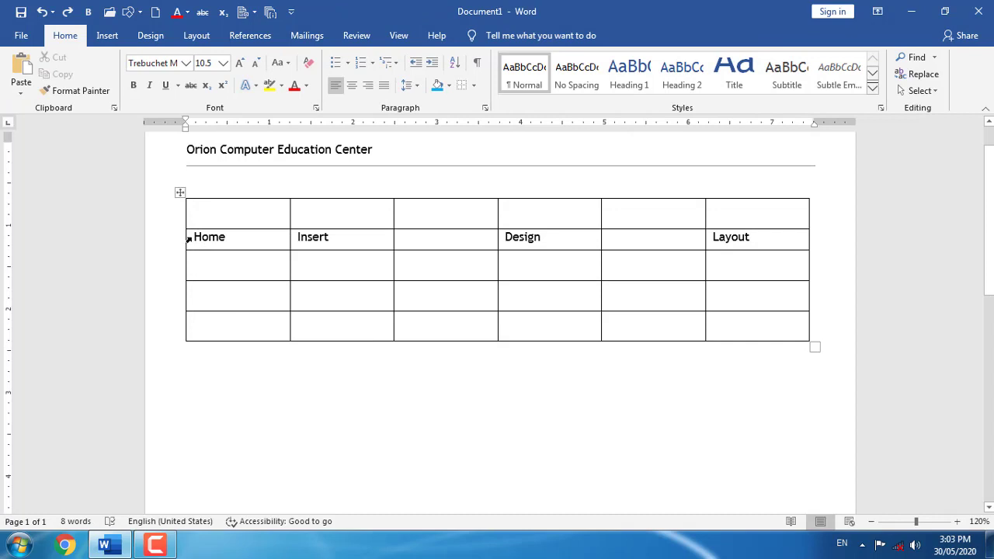
drag(195, 236, 761, 245)
key(Delete)
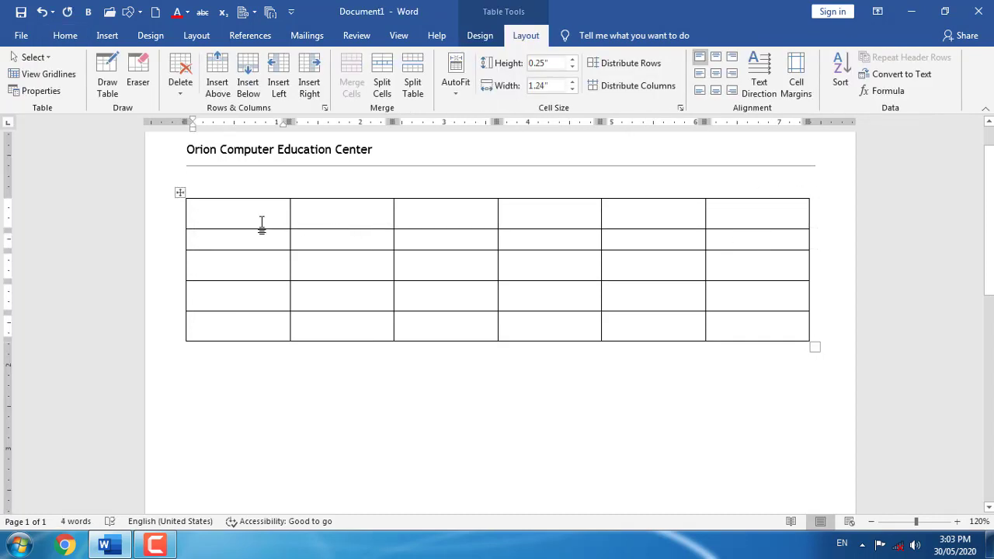
Enter 45, 35, 69 and 523 down the table's first column and total them in its last cell with =SUM(ABOVE).
click(273, 221)
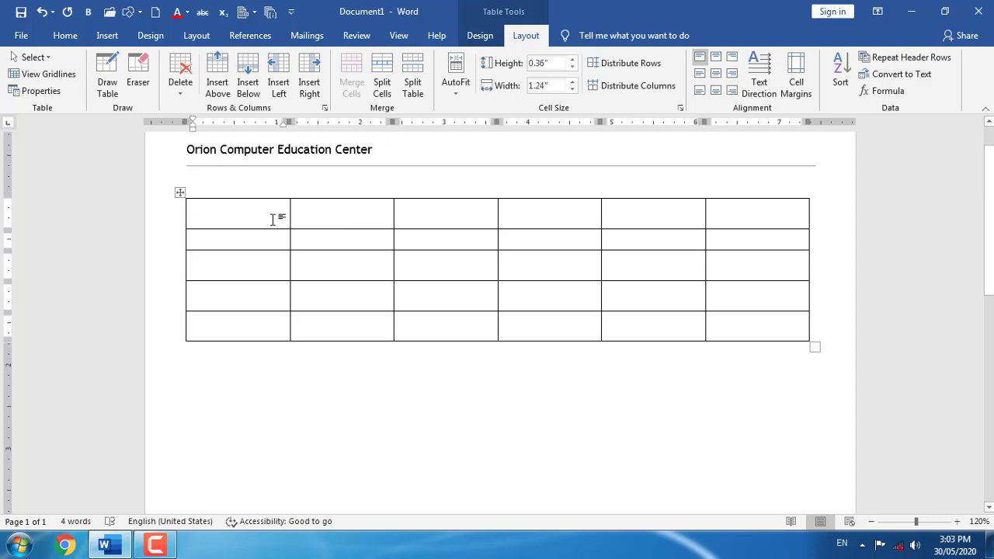
text(45)
key(Down)
text(35)
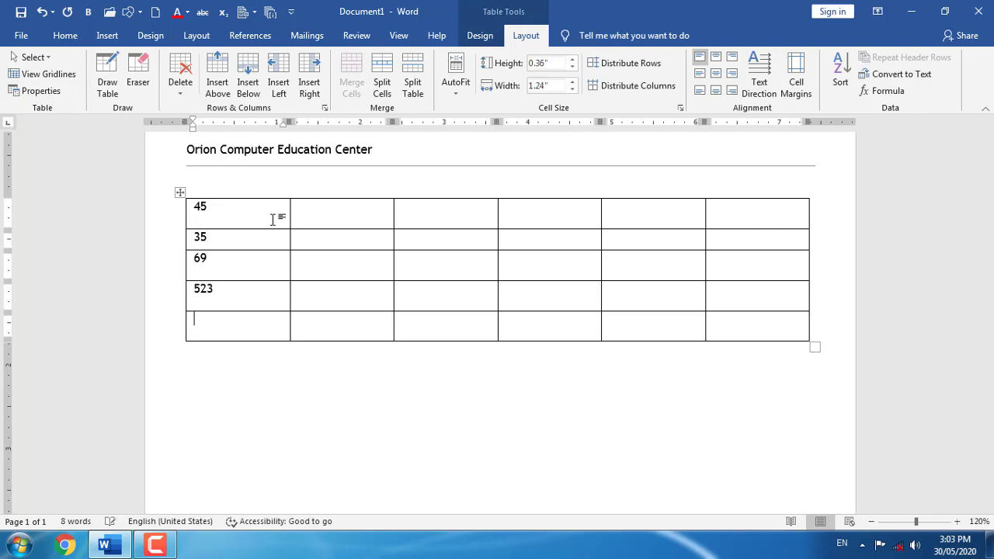
click(894, 95)
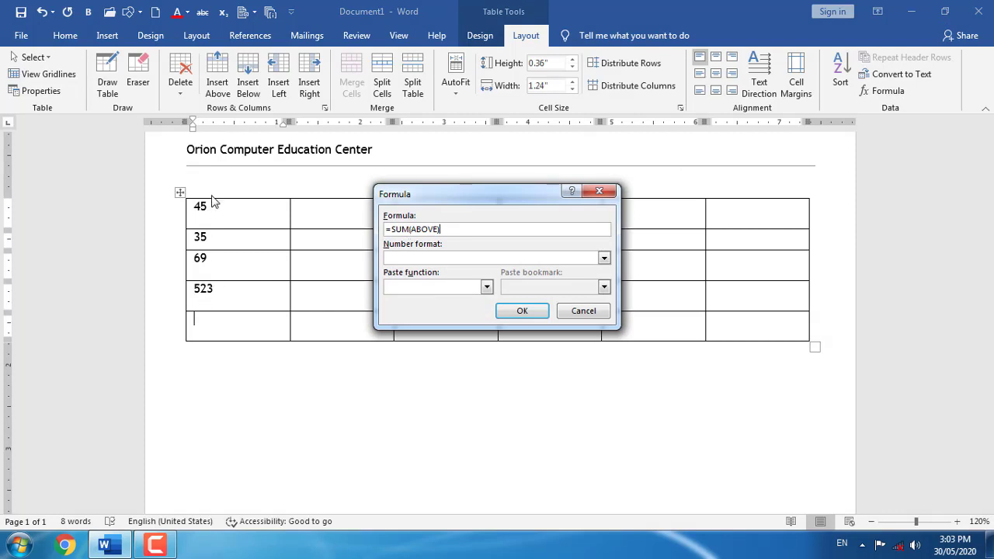
click(522, 314)
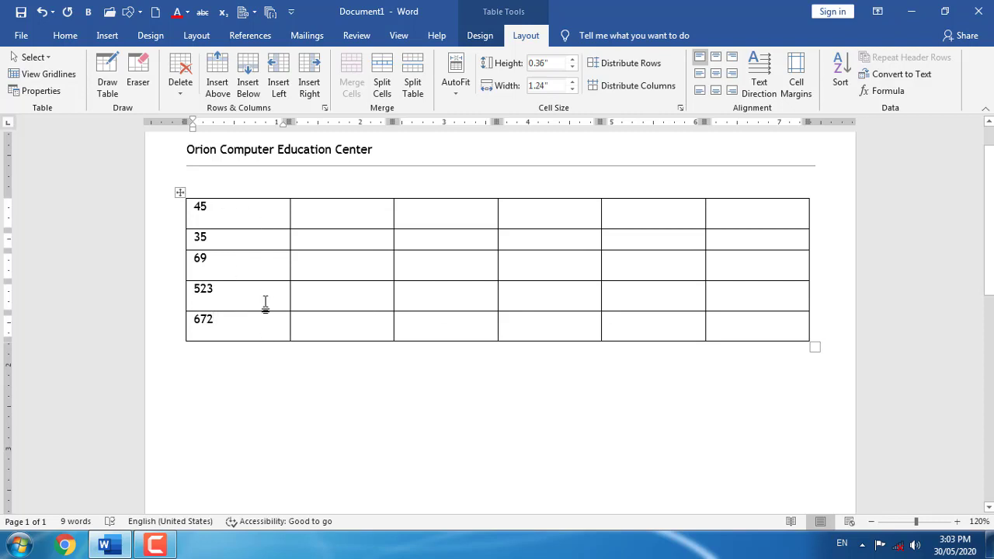
Enter 458, 758, 585 and 658 in the second to fifth cells of the table's last row.
click(324, 321)
text(458)
key(Tab)
text(75)
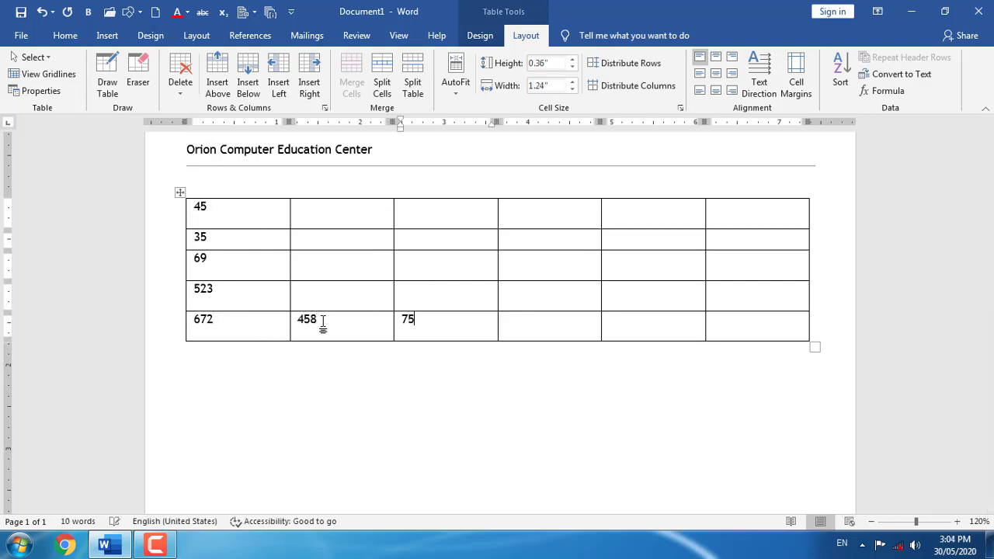
text(8)
key(Tab)
text(585)
key(Tab)
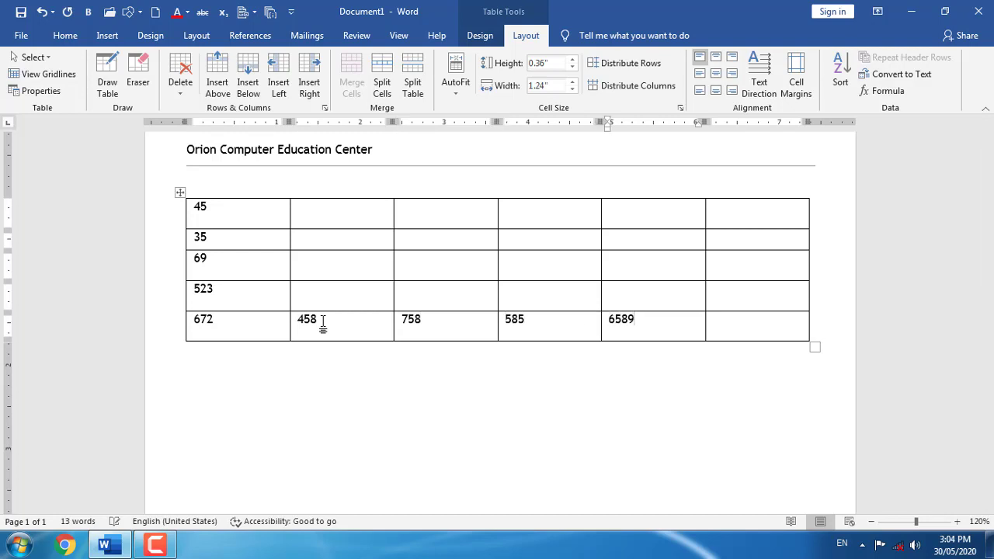
key(Tab)
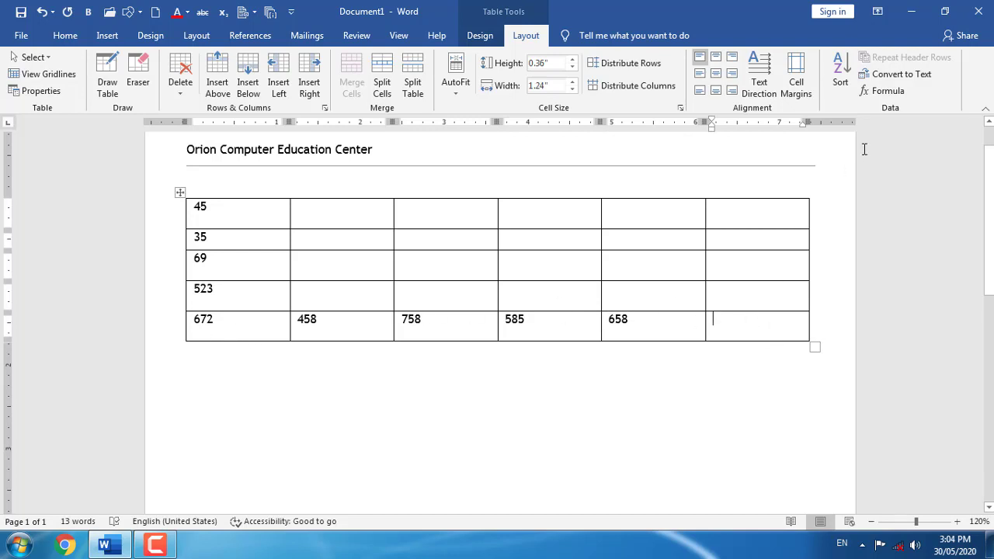
Insert the formula =SUM(LEFT) in the last cell of the bottom row to total the row.
click(889, 99)
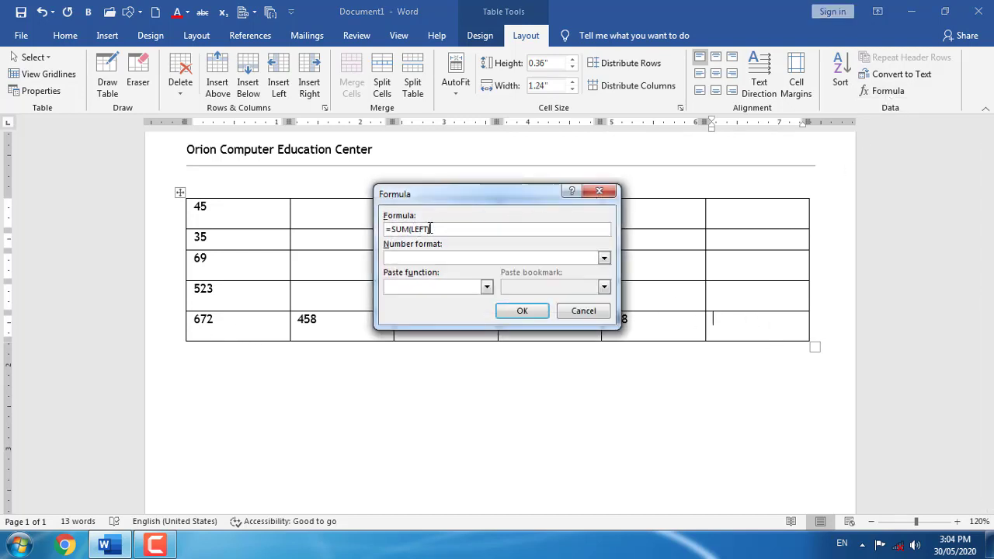
click(522, 310)
drag(639, 321, 253, 319)
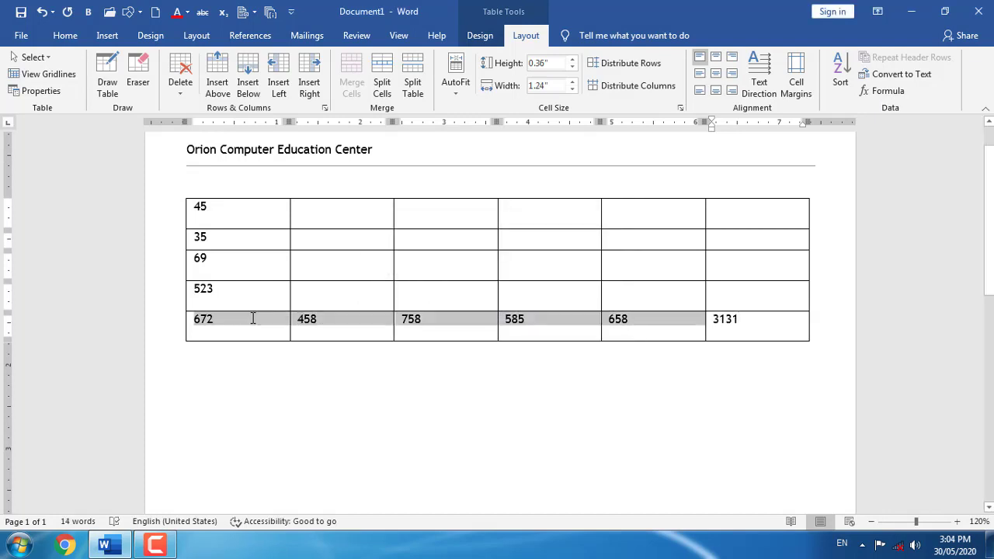
click(746, 324)
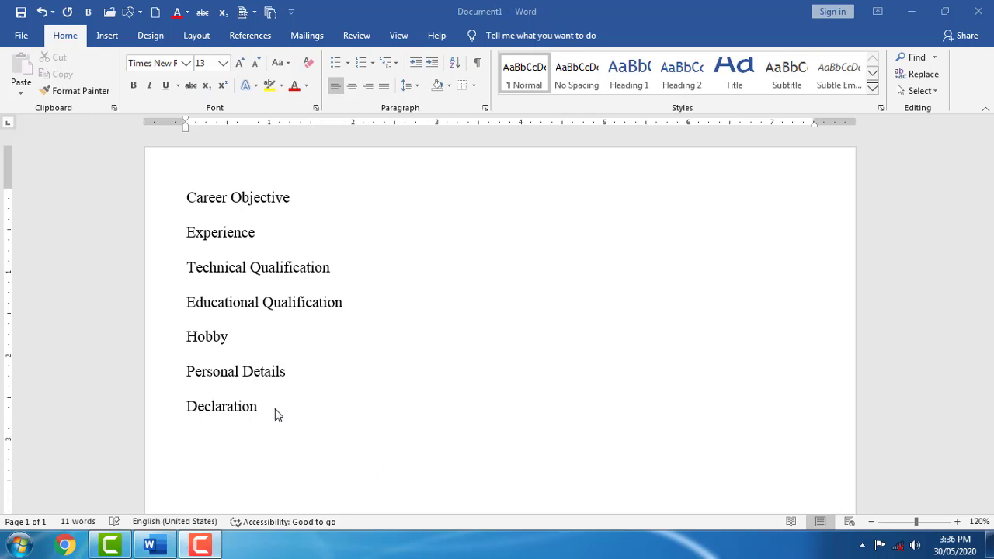
Select all the résumé section titles and try the Heading 1, Heading 2 and Heading 3 styles, settling on Heading 4.
key(Up)
key(Up)
key(Up)
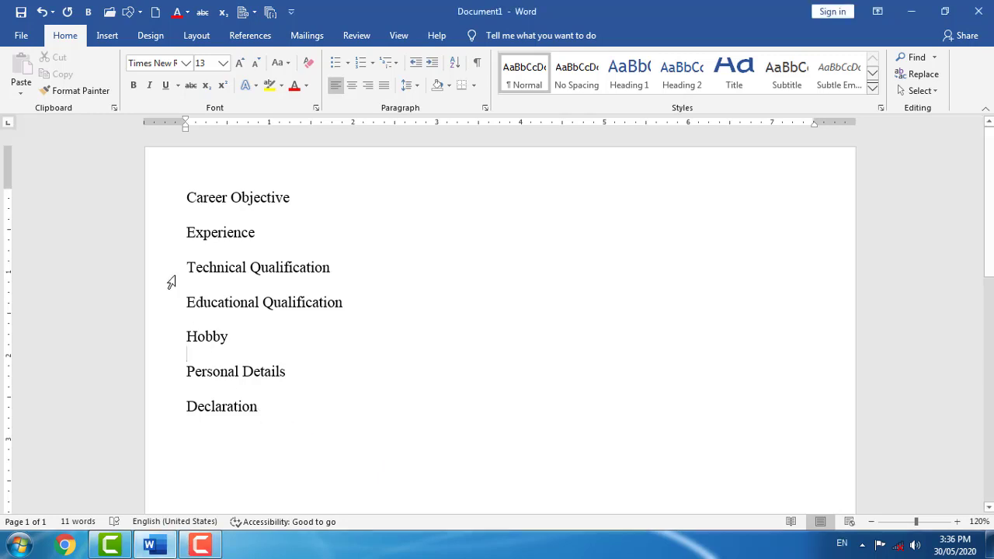
key(ctrl+a)
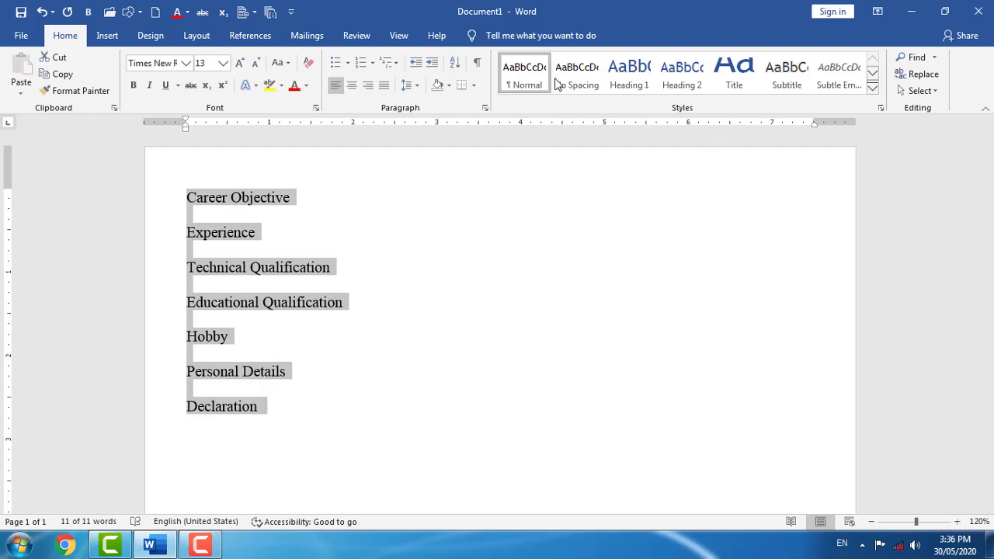
click(642, 84)
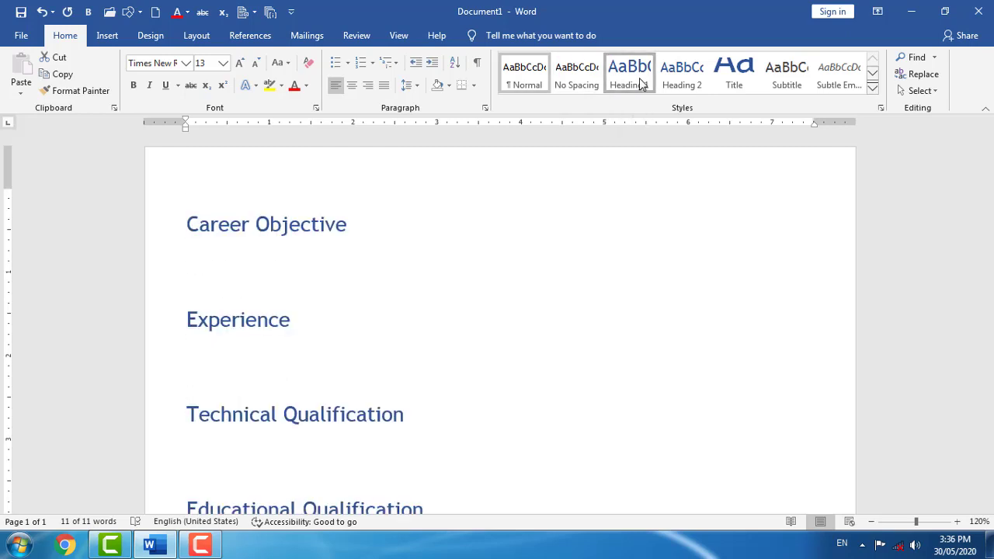
click(695, 87)
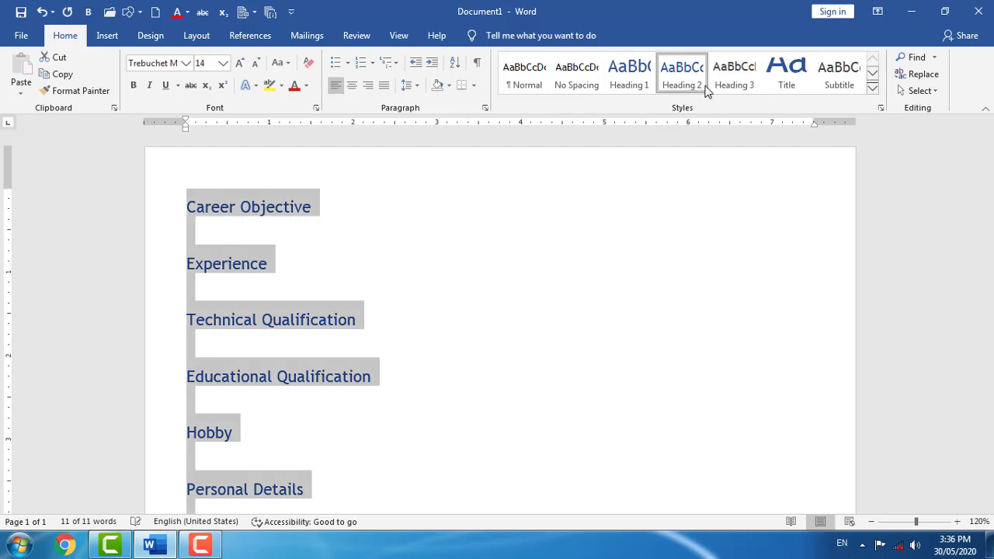
click(748, 84)
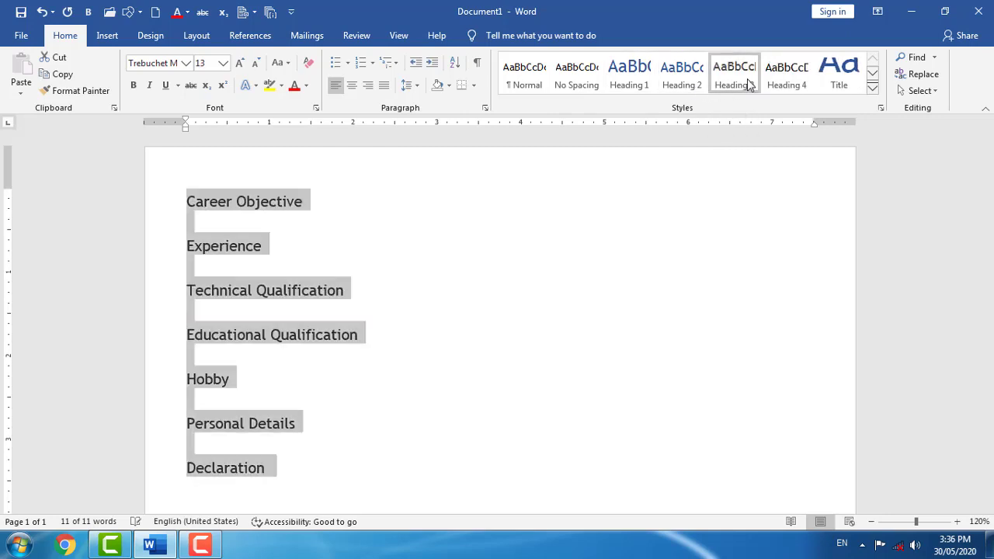
click(802, 86)
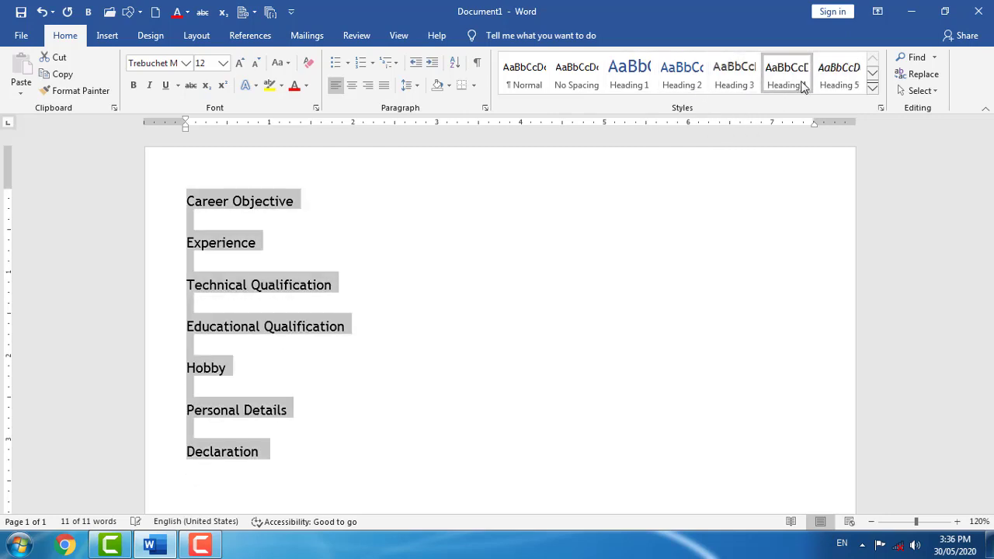
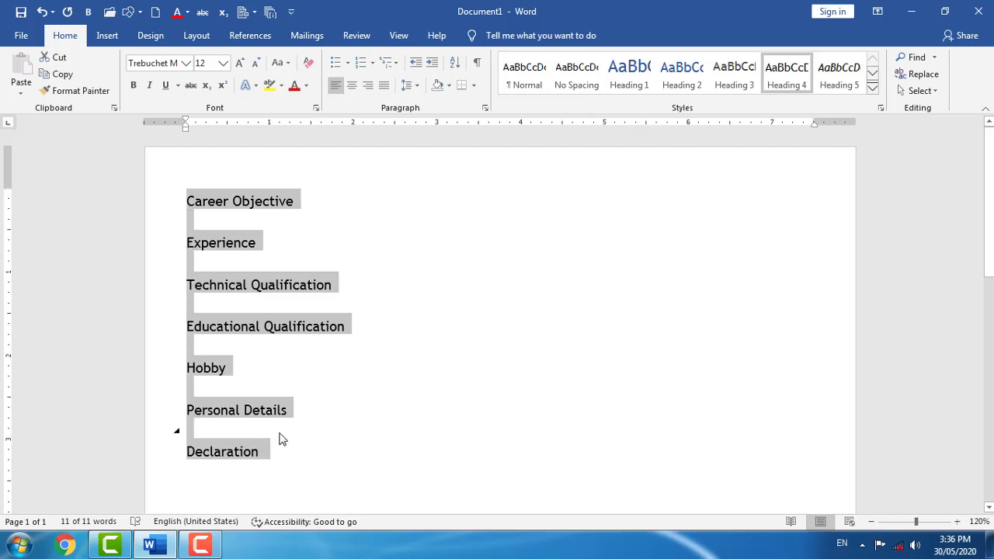
Start a new style from the selected section titles, name it Orion, and open its detailed modification settings.
click(275, 458)
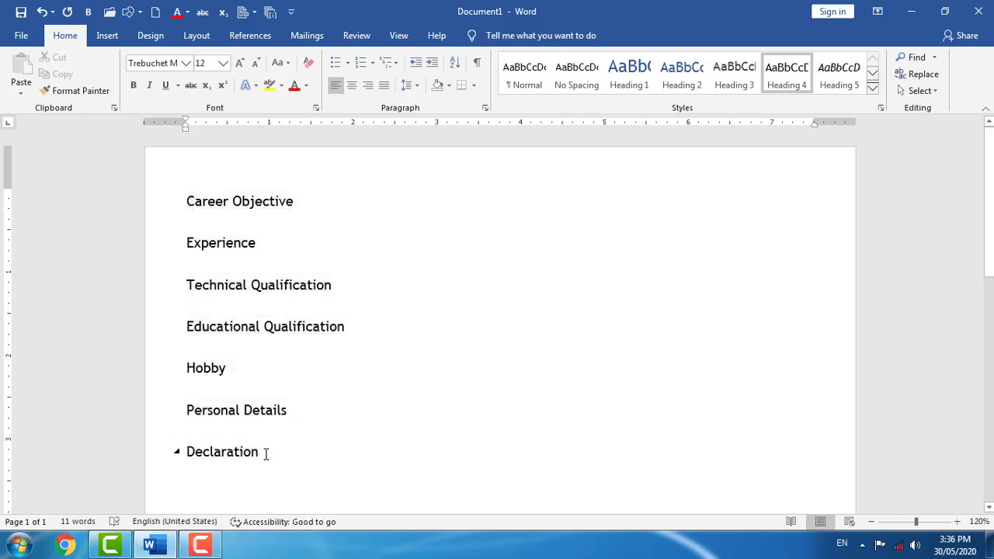
drag(265, 454, 151, 207)
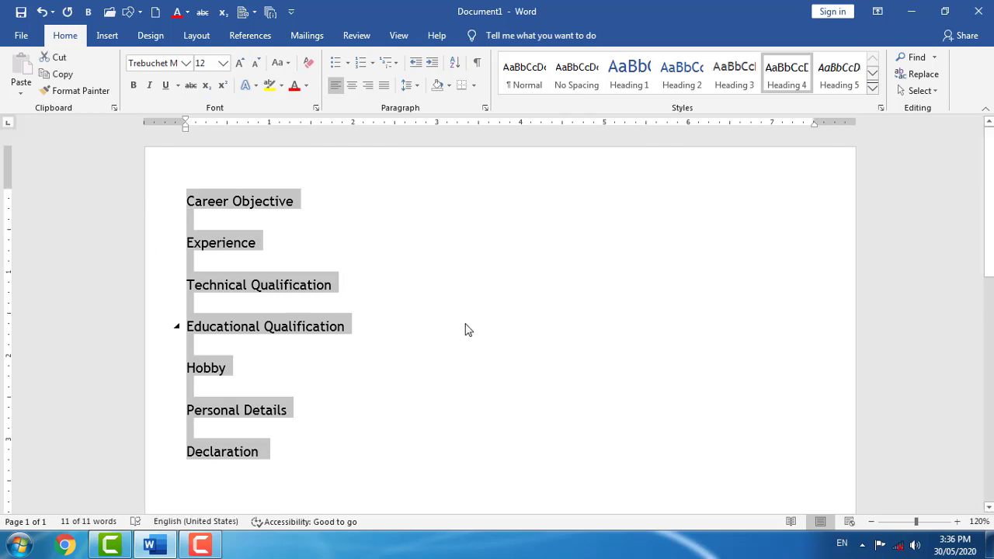
click(874, 91)
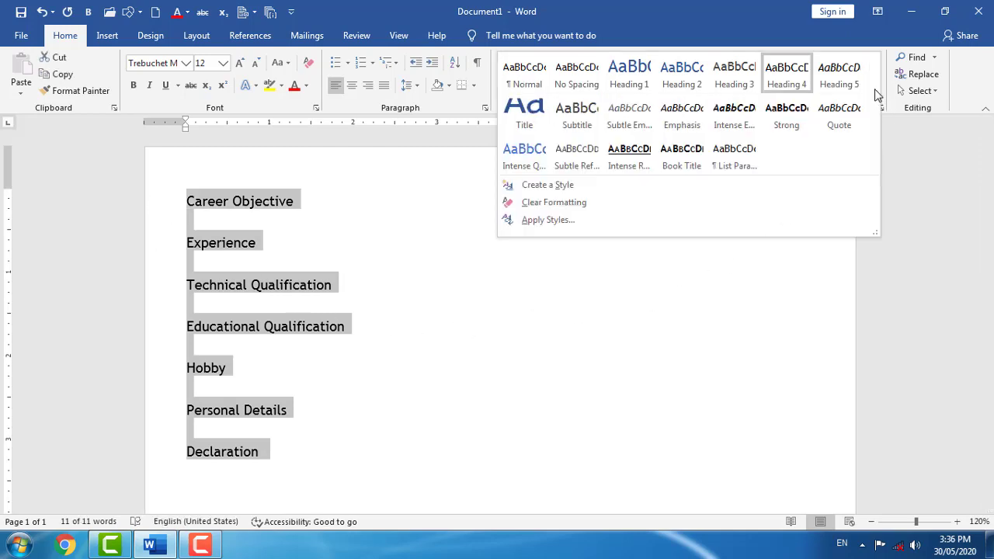
click(611, 194)
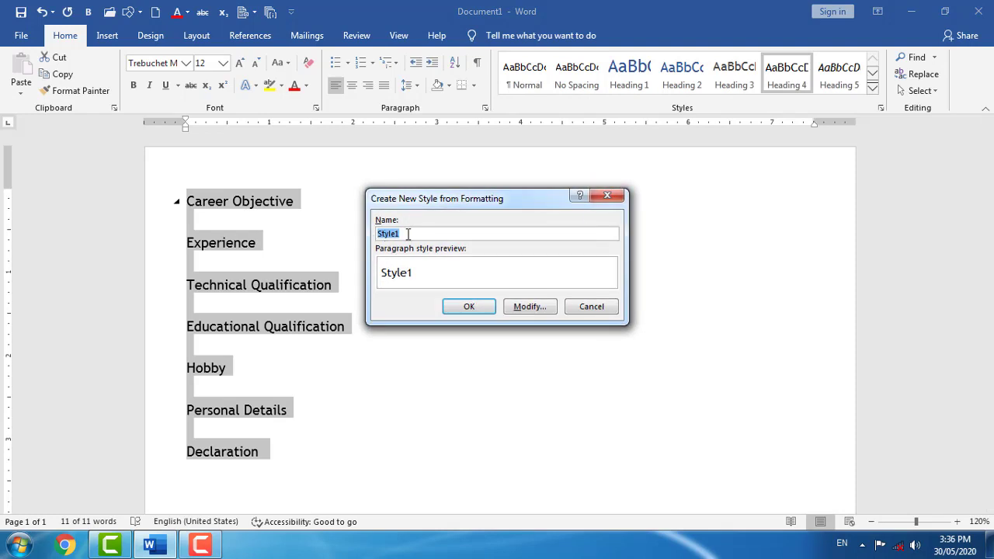
text(Orion)
click(525, 306)
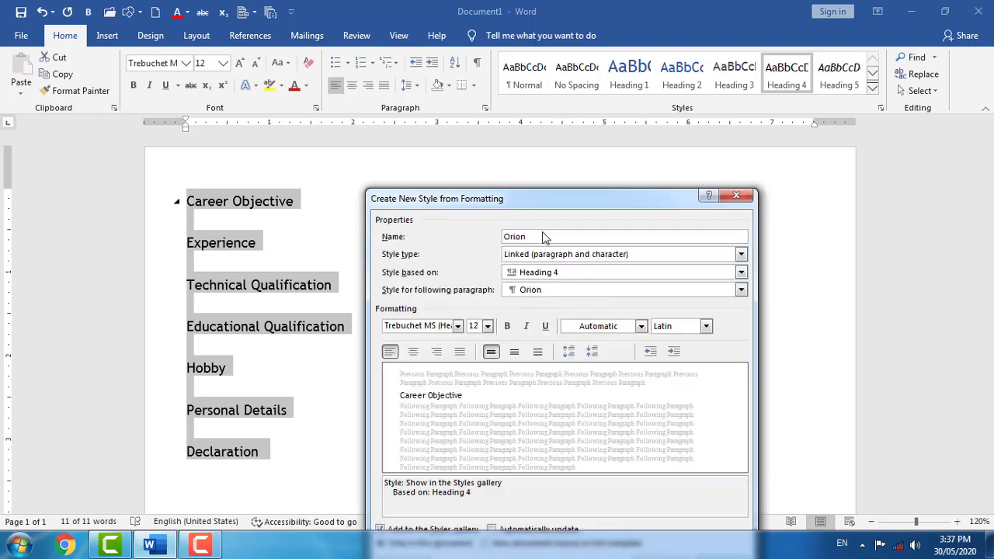
Keep the Orion style's linked type, base it on Heading 1, and set its font to Times New Roman.
click(597, 258)
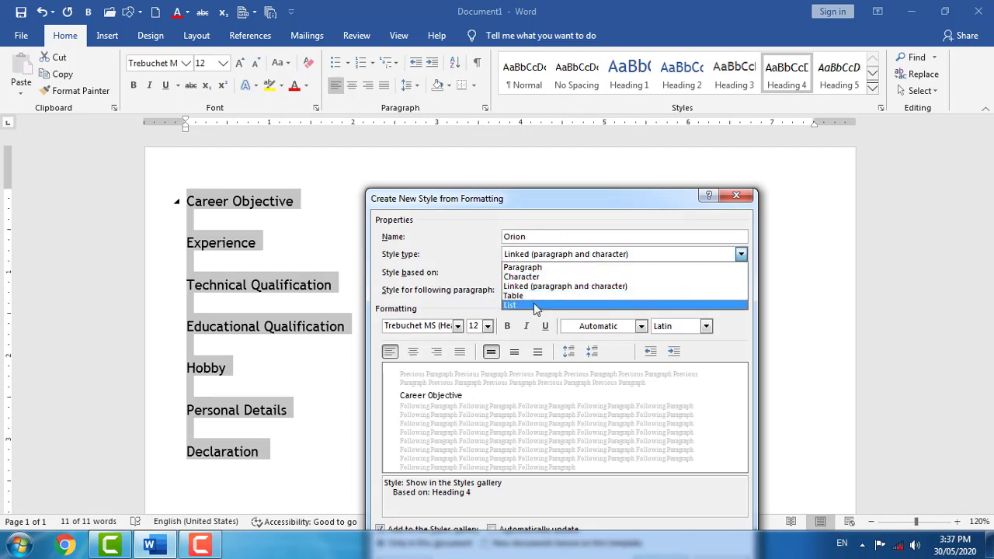
click(556, 260)
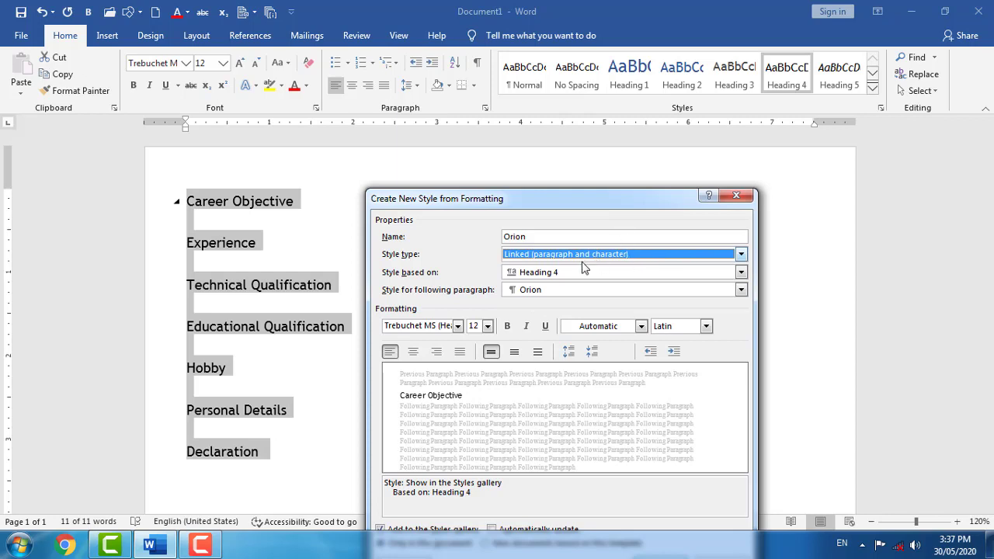
click(587, 276)
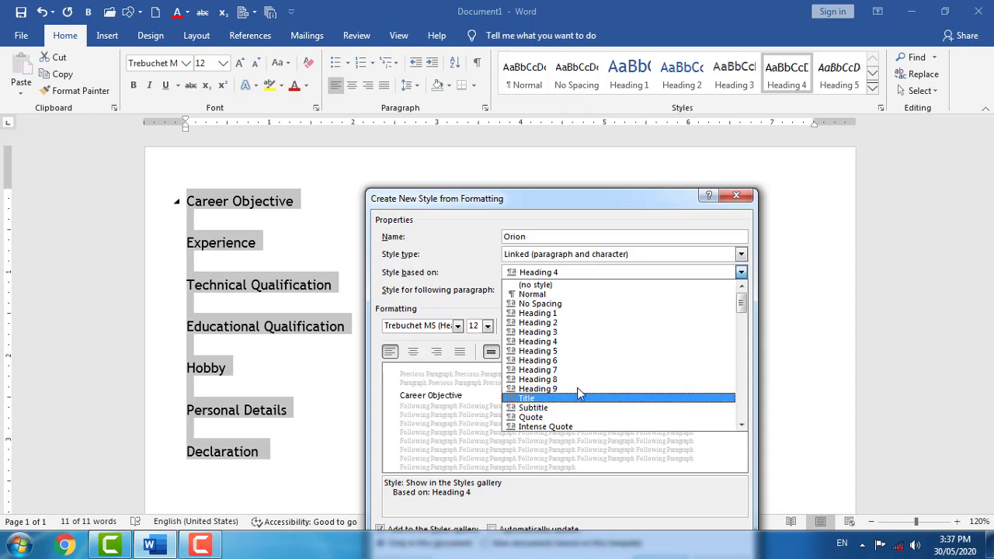
click(572, 314)
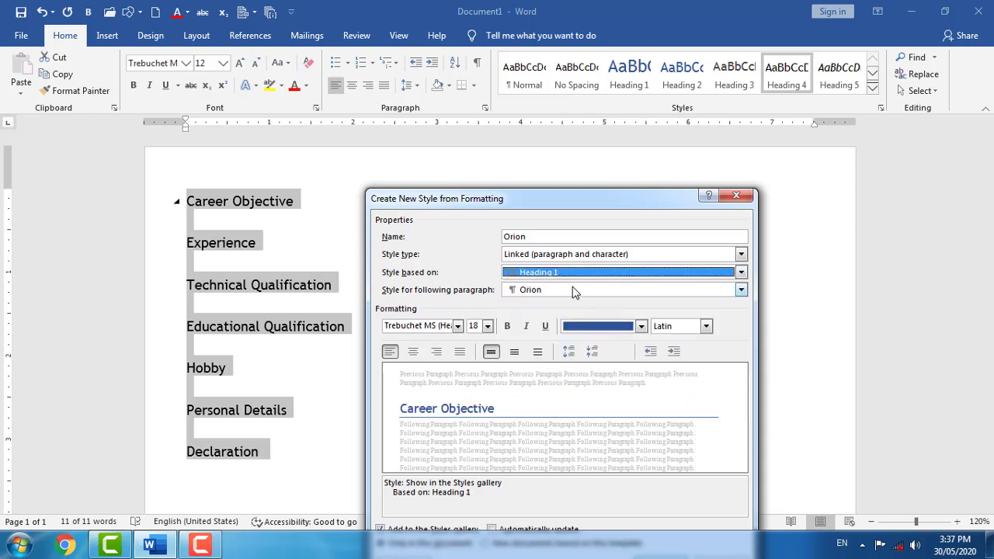
click(458, 326)
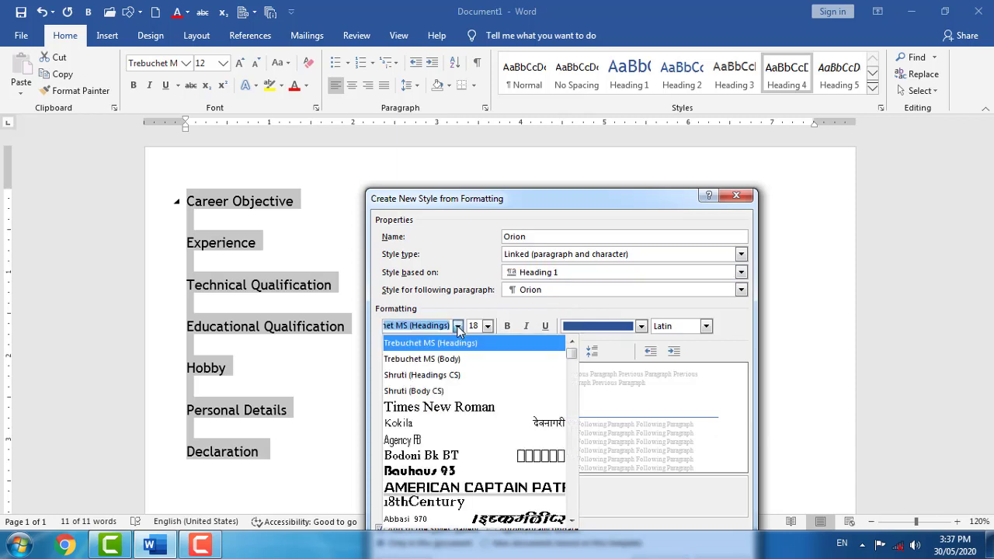
click(454, 407)
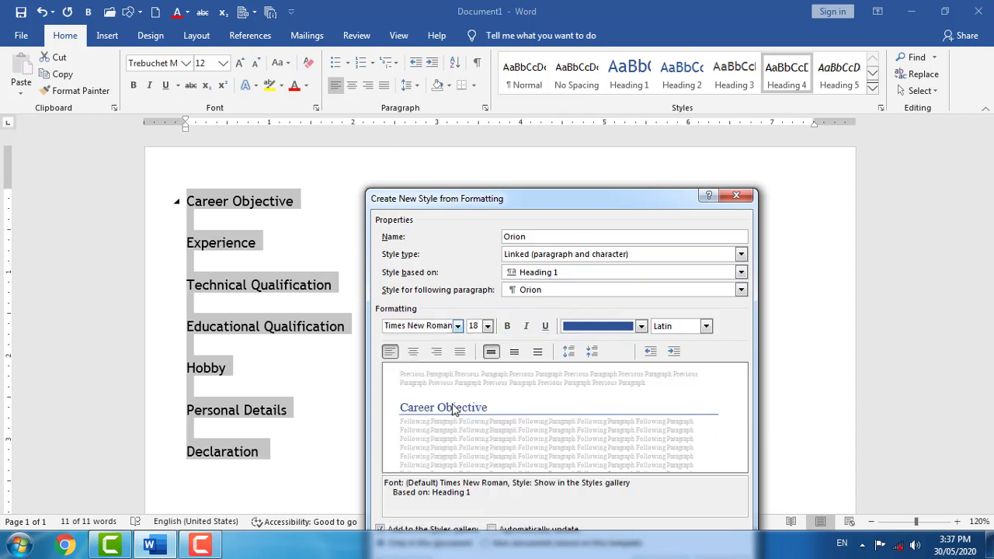
Set the Orion style's font size to 16 and its colour to standard red, and save the style.
click(487, 327)
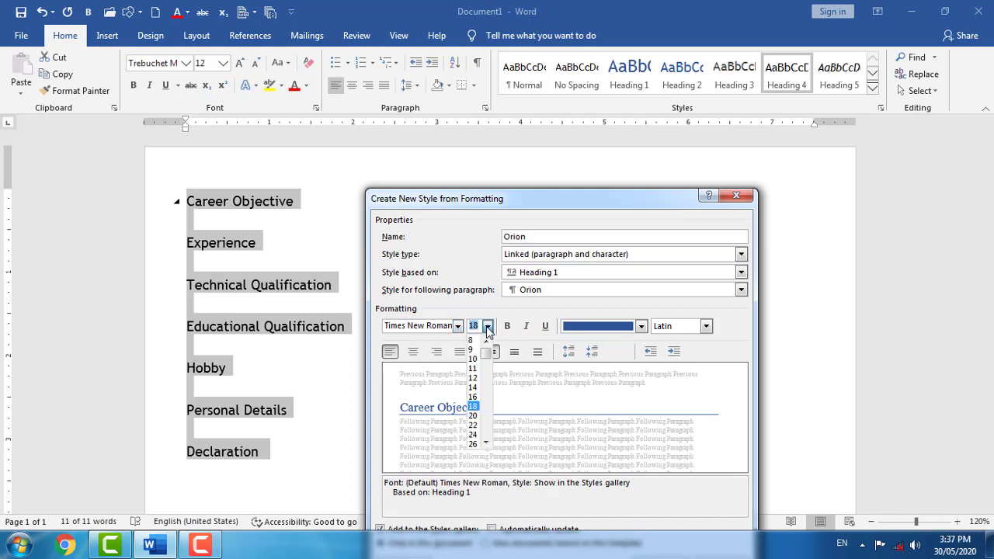
click(473, 397)
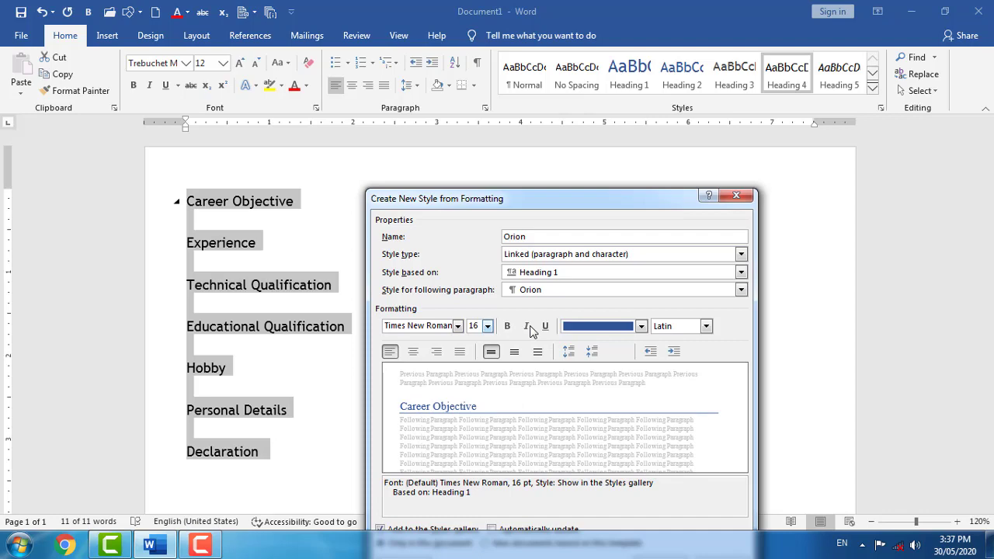
click(640, 327)
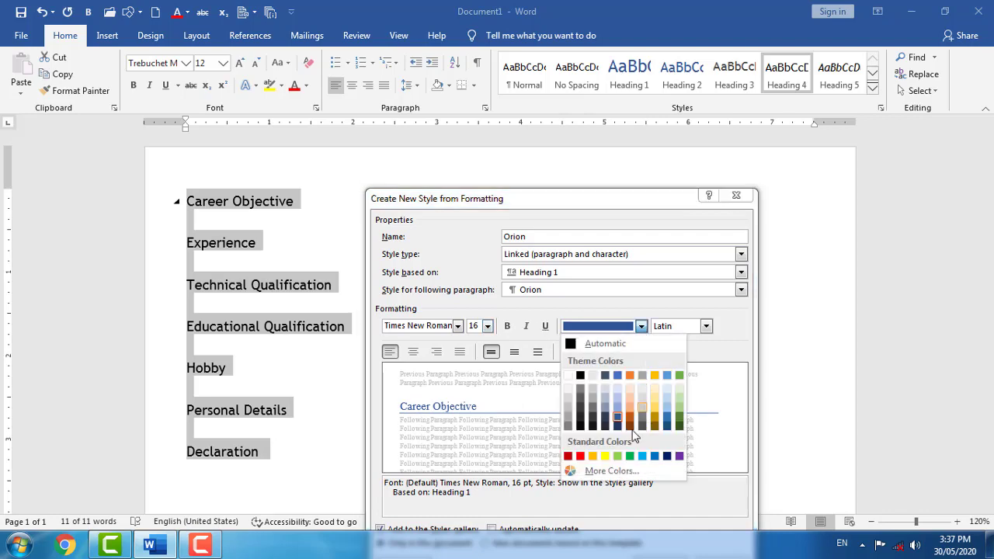
click(580, 456)
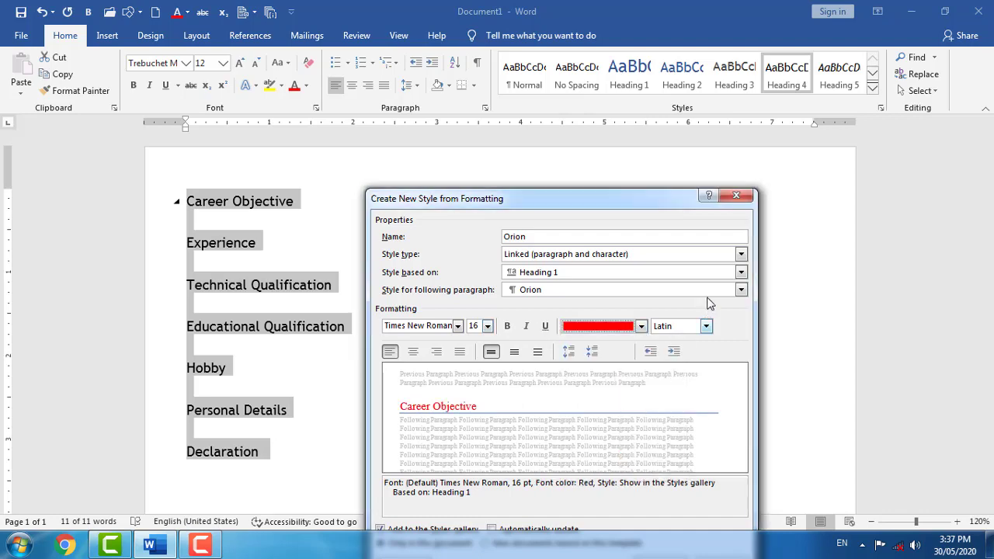
drag(647, 209, 613, 116)
key(Return)
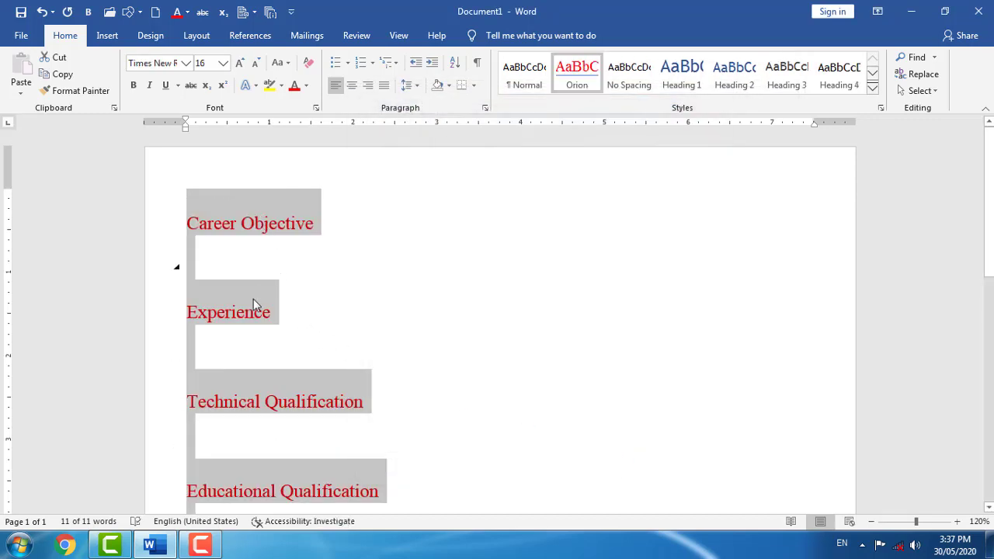
scroll(277, 411, down, 3)
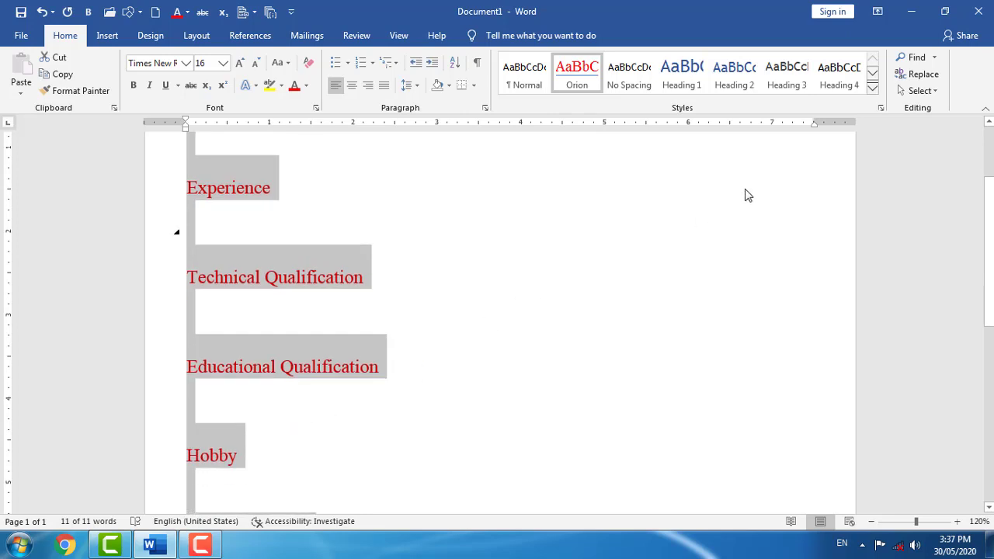
Remove the Orion style from the style gallery and clear all formatting from the selected section titles.
right_click(577, 81)
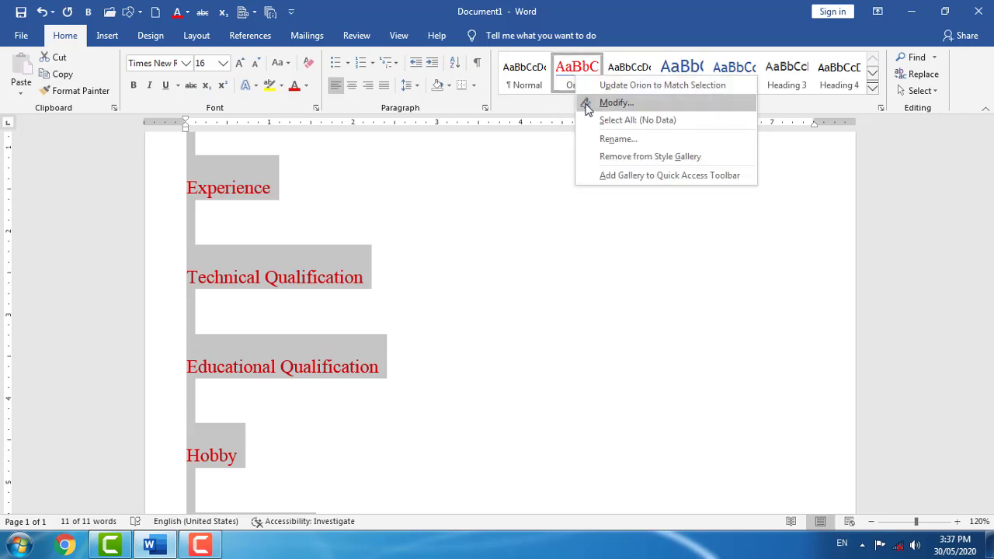
click(649, 158)
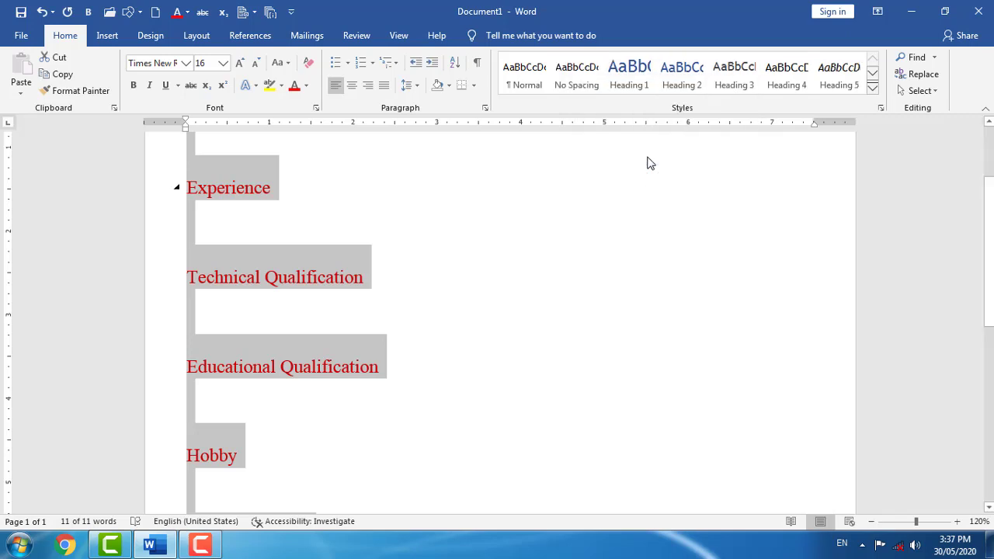
click(871, 95)
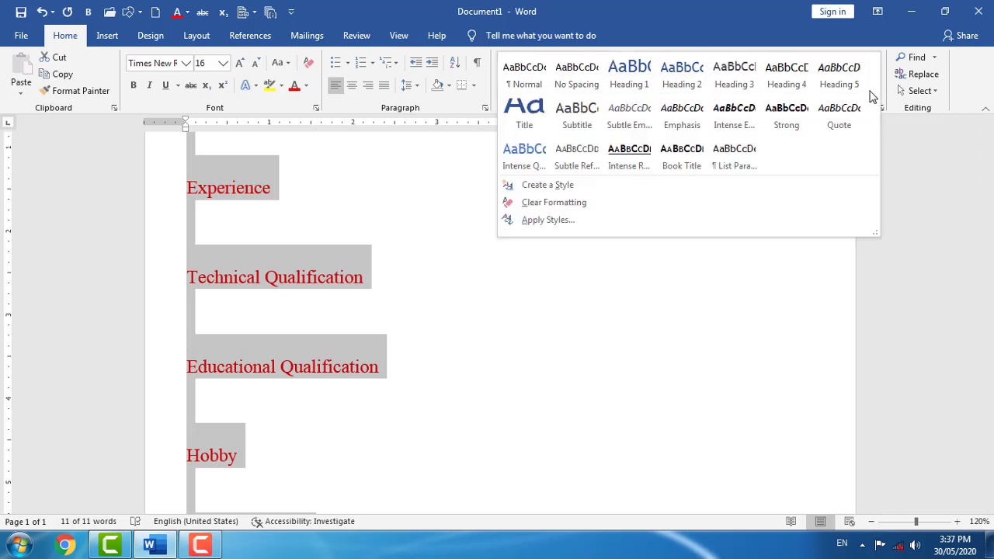
click(598, 203)
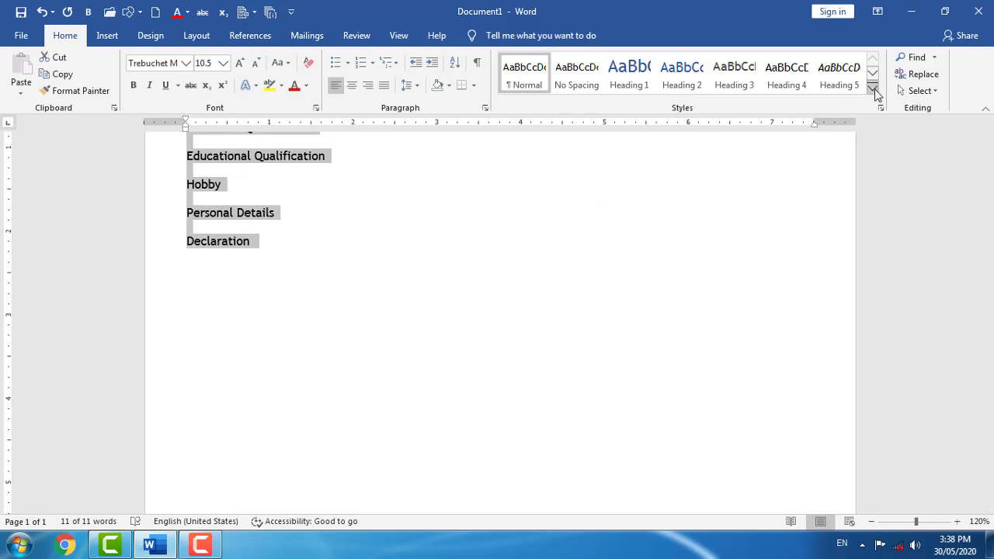
click(364, 303)
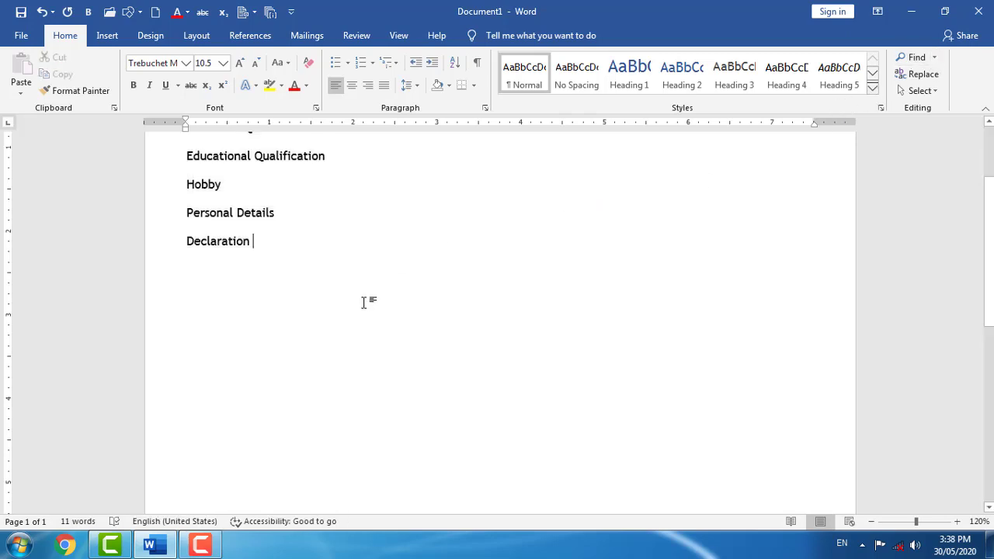
scroll(364, 302, up, 3)
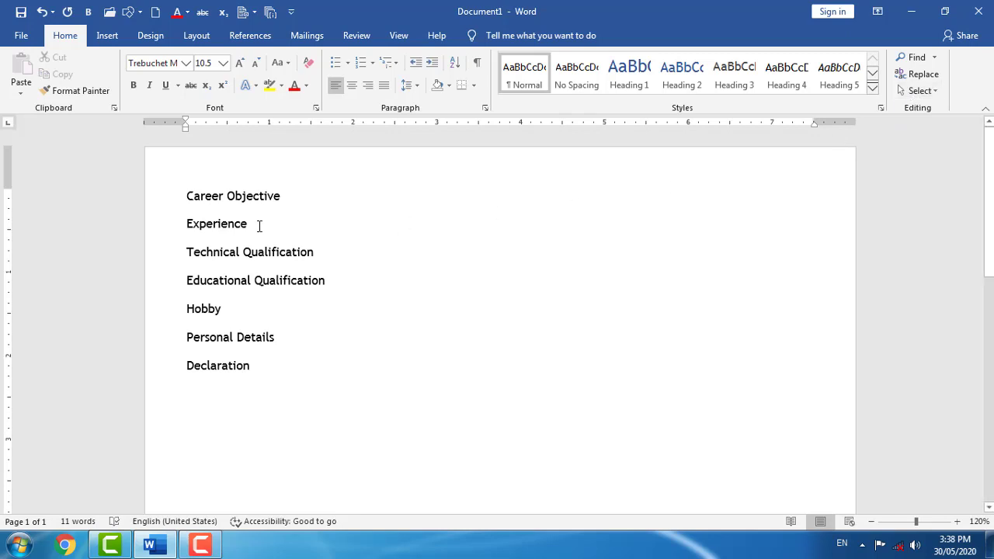
Search the document for "technical" and for "de", and close the search.
click(912, 60)
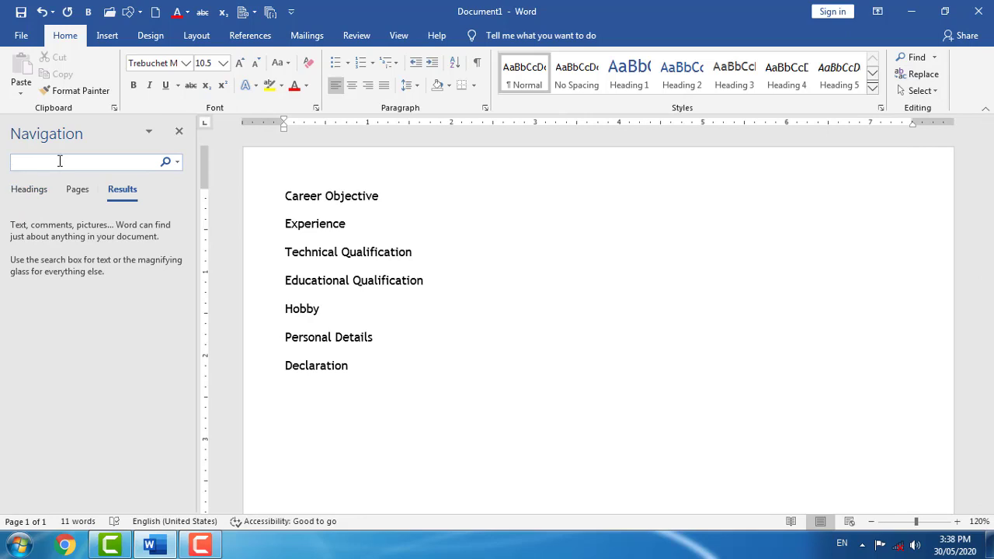
text(technical)
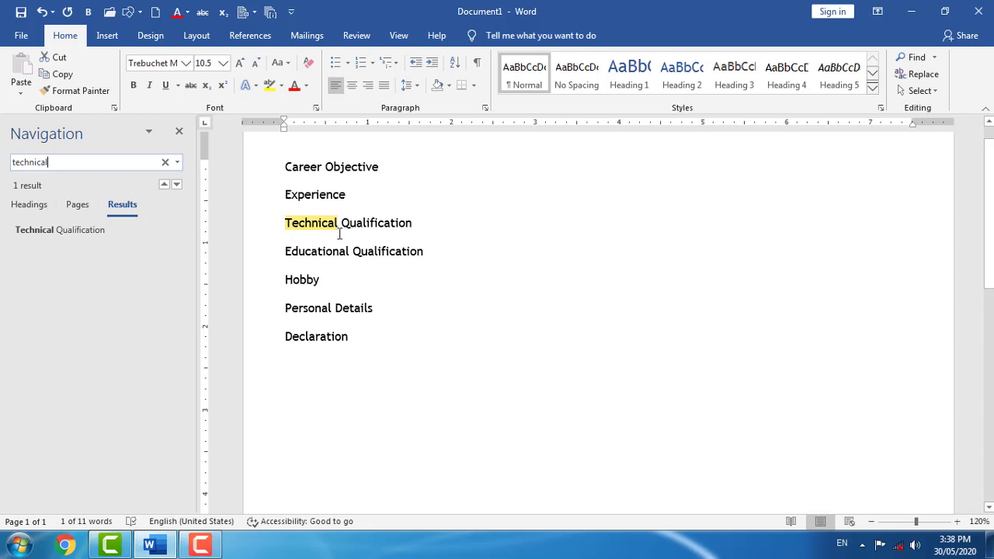
drag(50, 161, 2, 162)
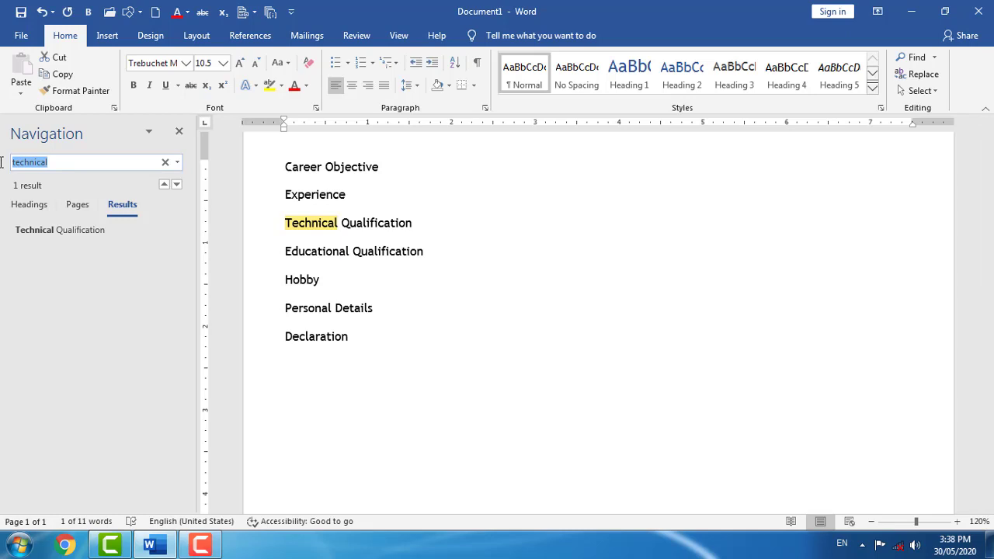
text(de)
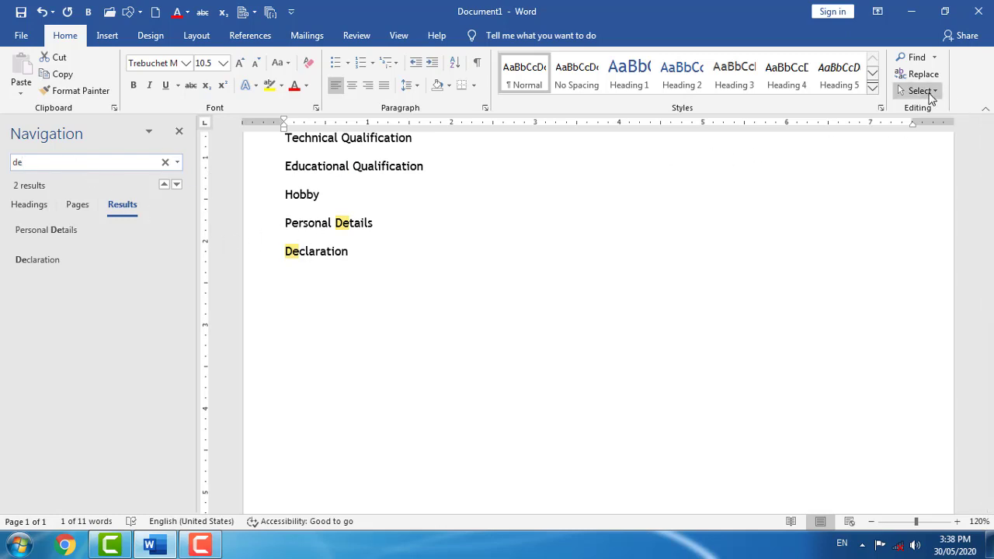
click(179, 131)
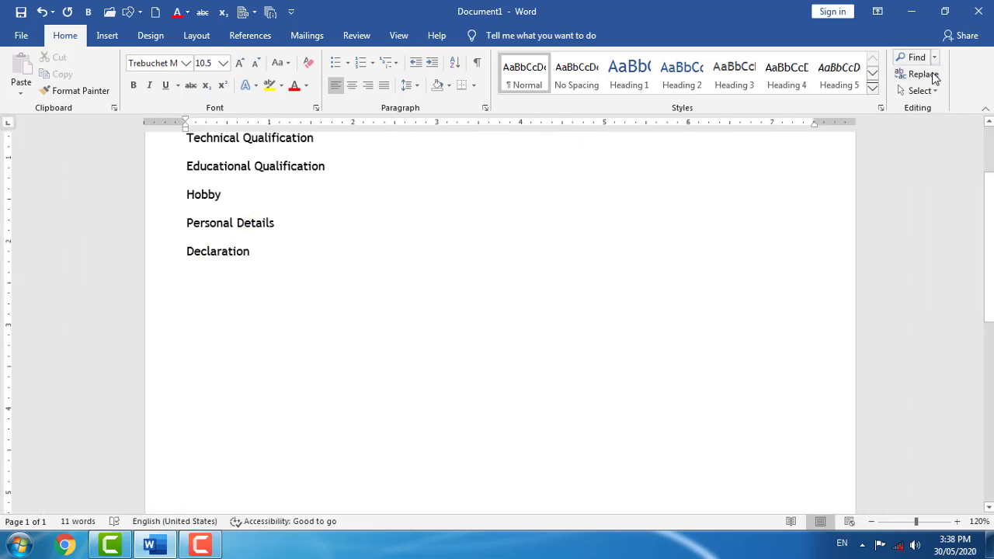
Set up a replacement of "Peronal Details" with "Organization" and try to replace all occurrences.
click(928, 73)
drag(420, 182, 450, 278)
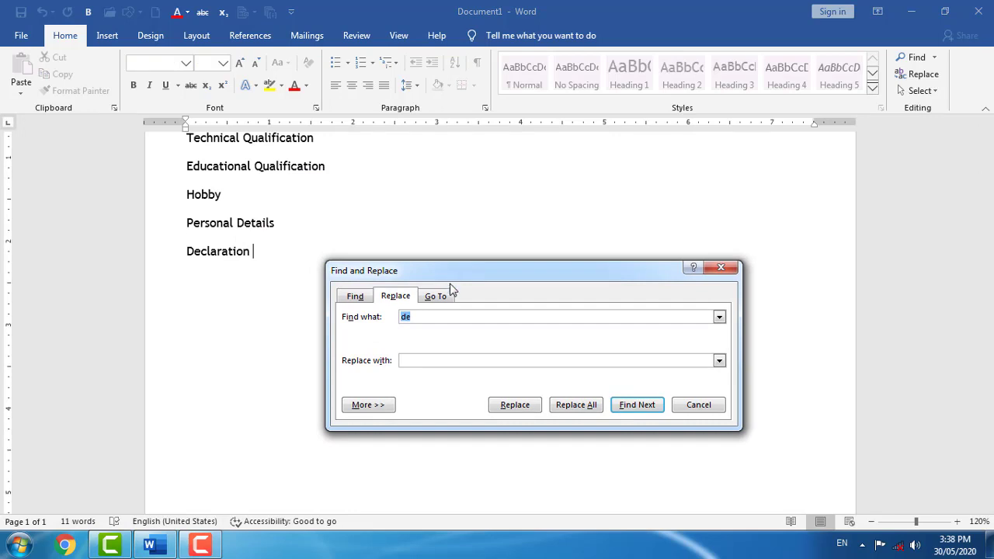
click(416, 317)
double_click(404, 317)
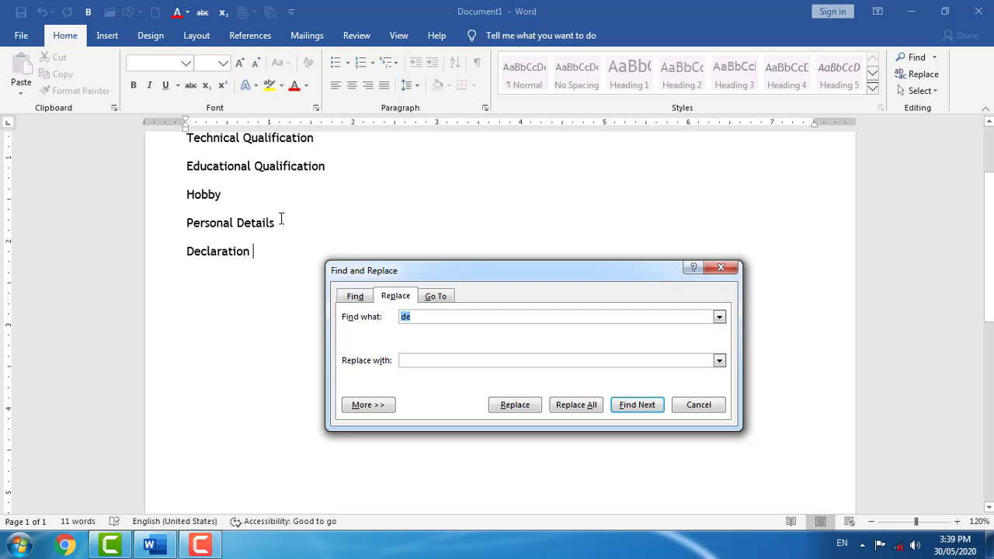
text(Pe)
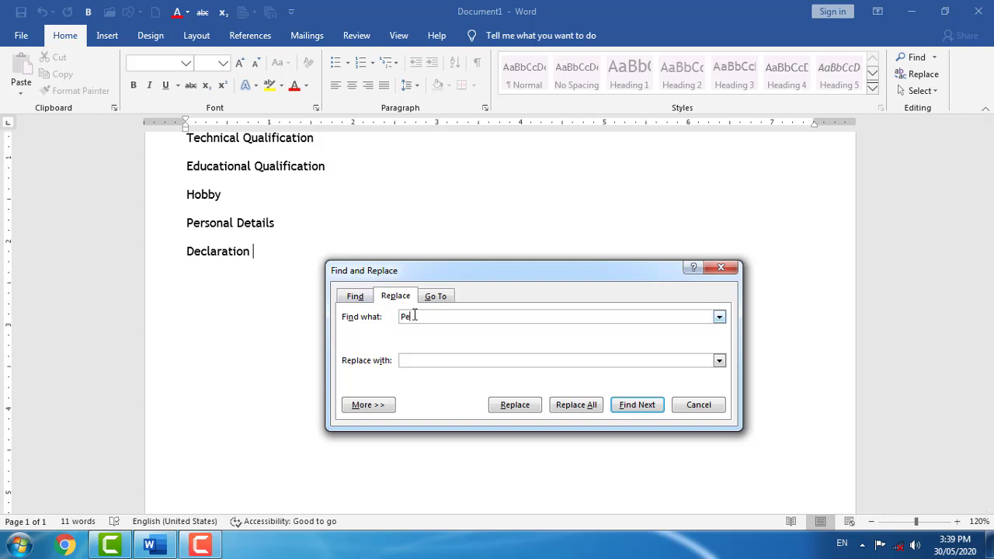
text(rsonal Details)
click(442, 362)
text(ion)
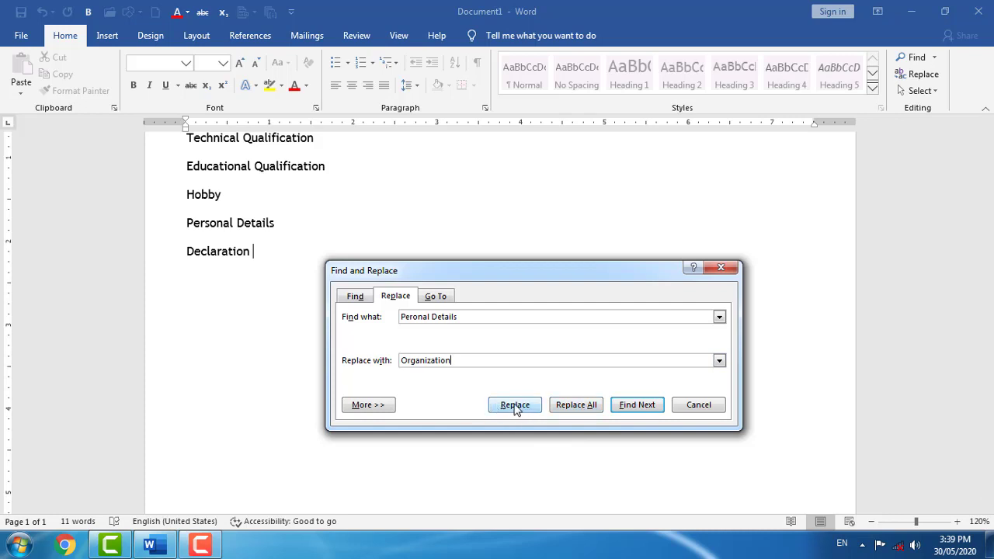
click(577, 405)
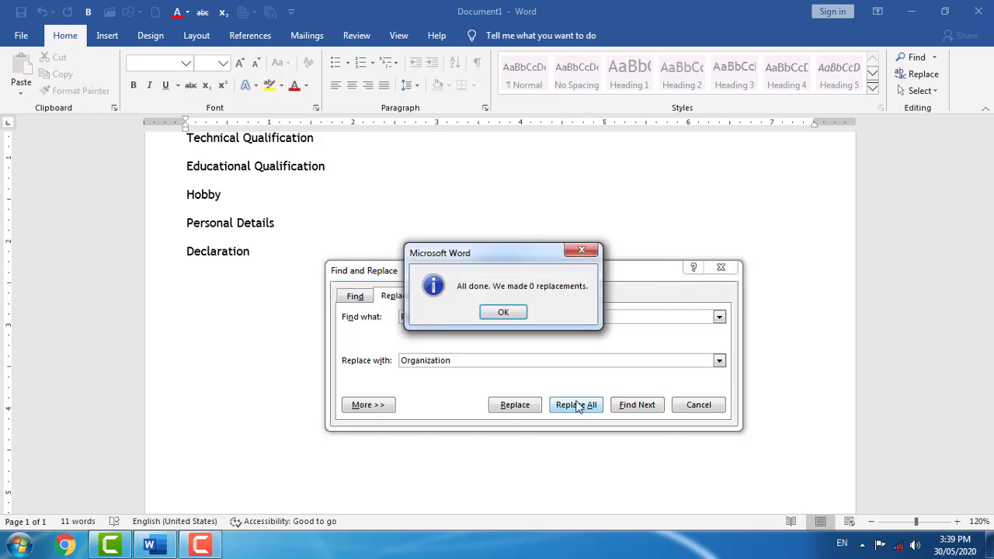
click(507, 312)
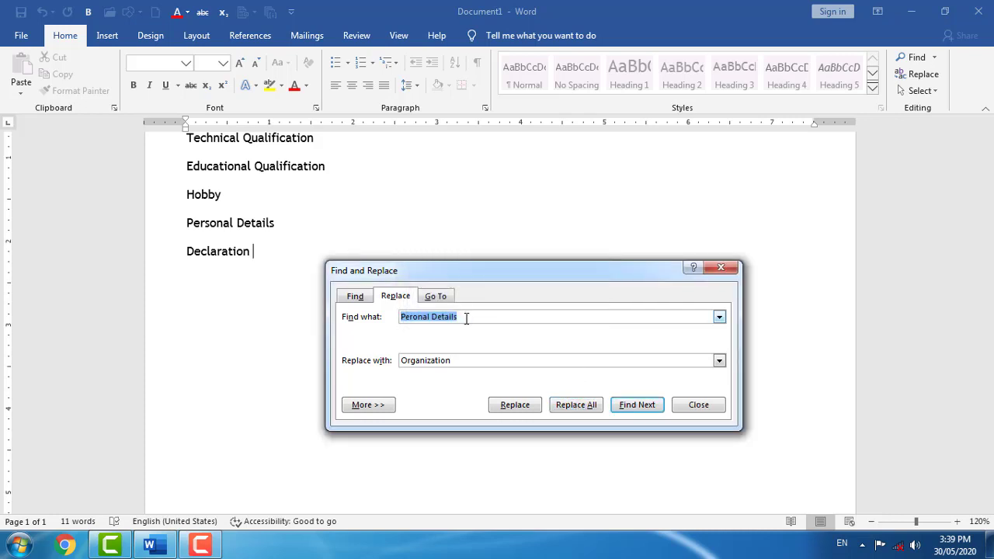
Remove "Details" from the search text, leaving "Peronal", and try replacing all occurrences with "Organization" again.
click(462, 316)
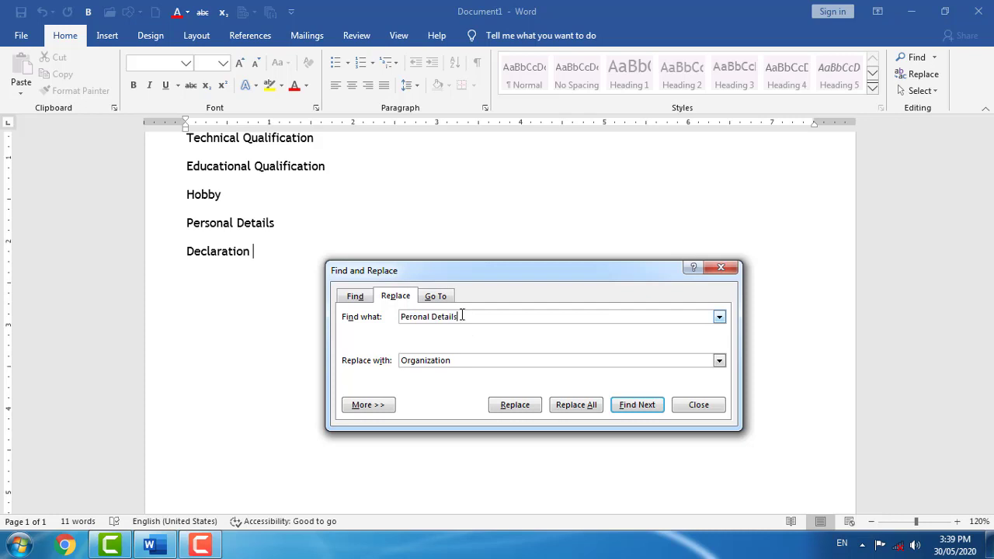
drag(462, 316, 433, 316)
key(BackSpace)
click(572, 409)
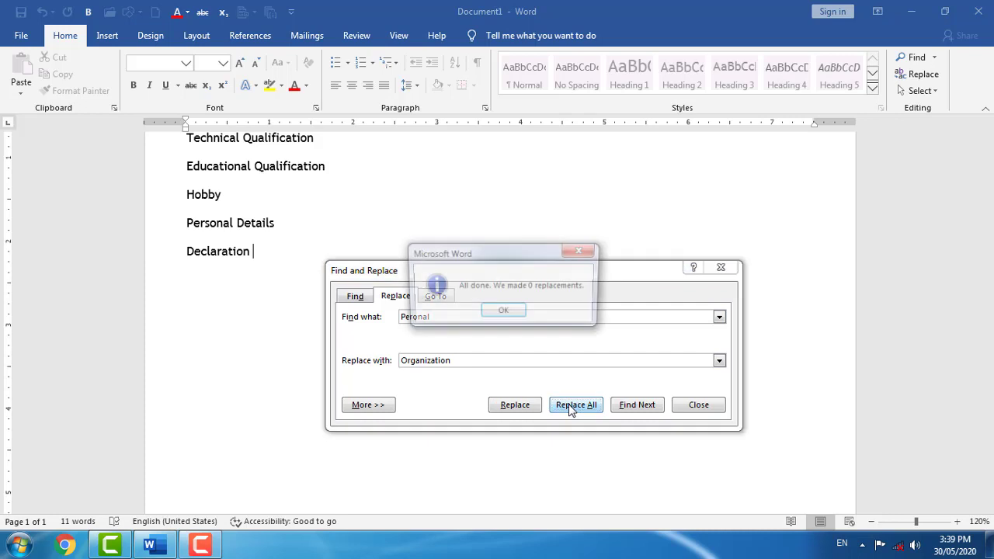
click(503, 313)
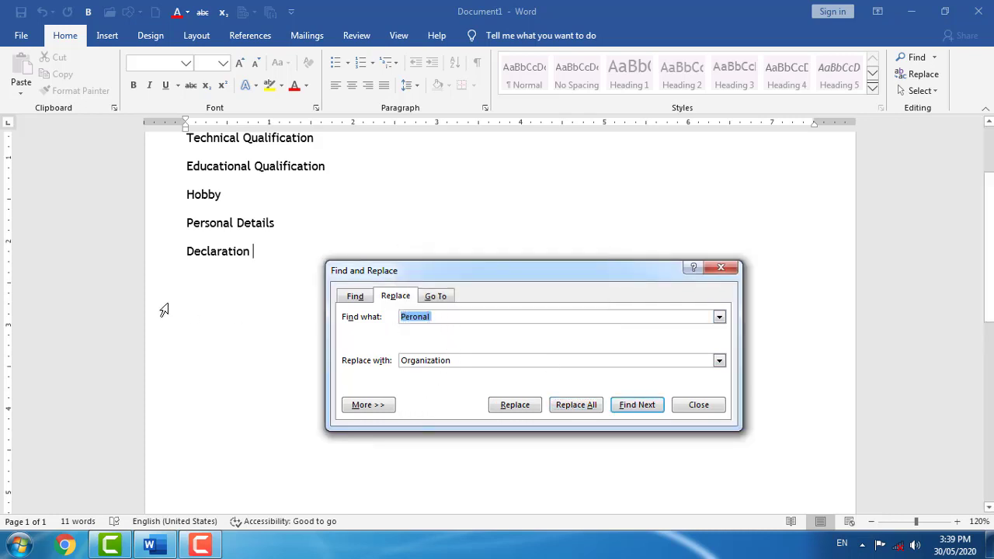
Correct the search text to "Personal" and replace all occurrences with "Organization".
click(409, 319)
key(Right)
text(s)
click(595, 407)
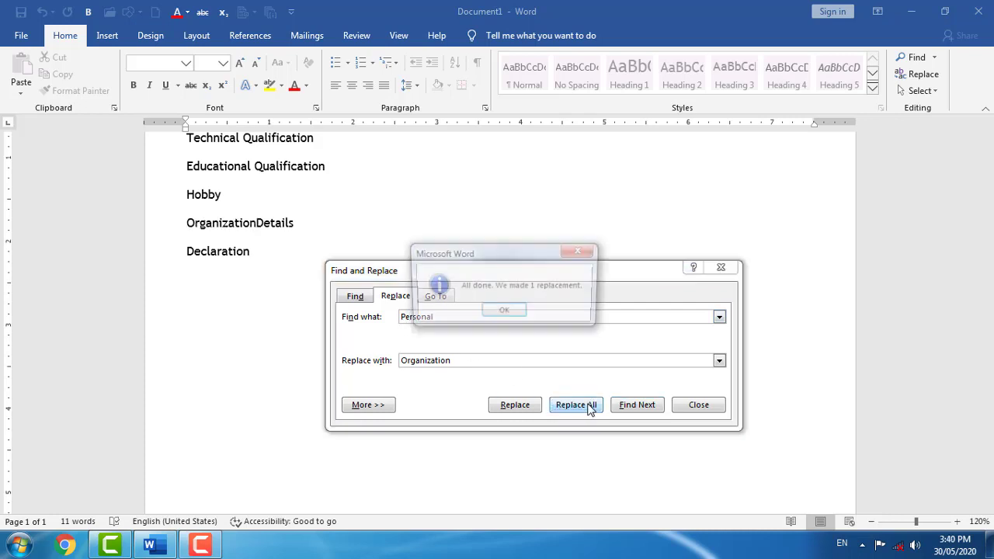
click(504, 313)
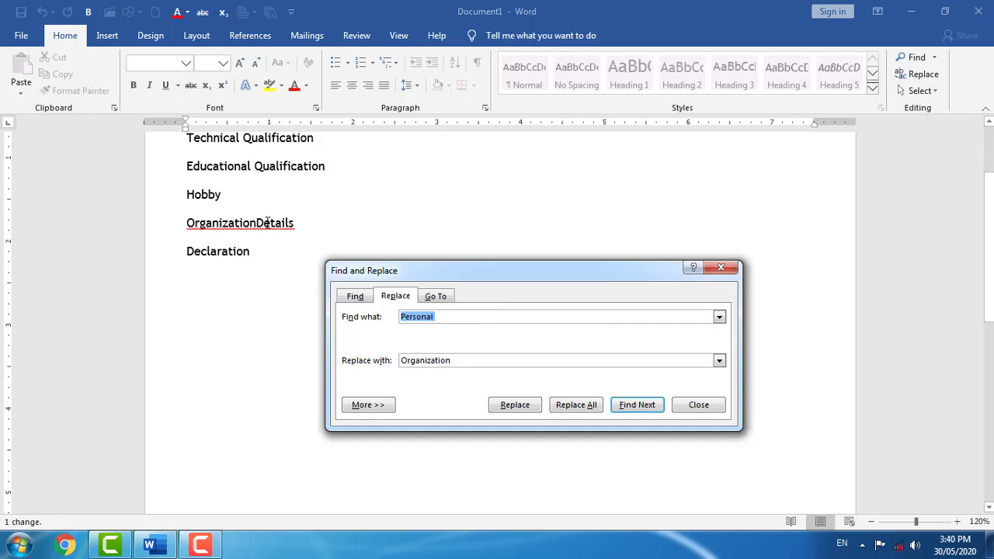
Extend the search text to "Personal Details" and try replacing all occurrences with "Organization".
click(446, 317)
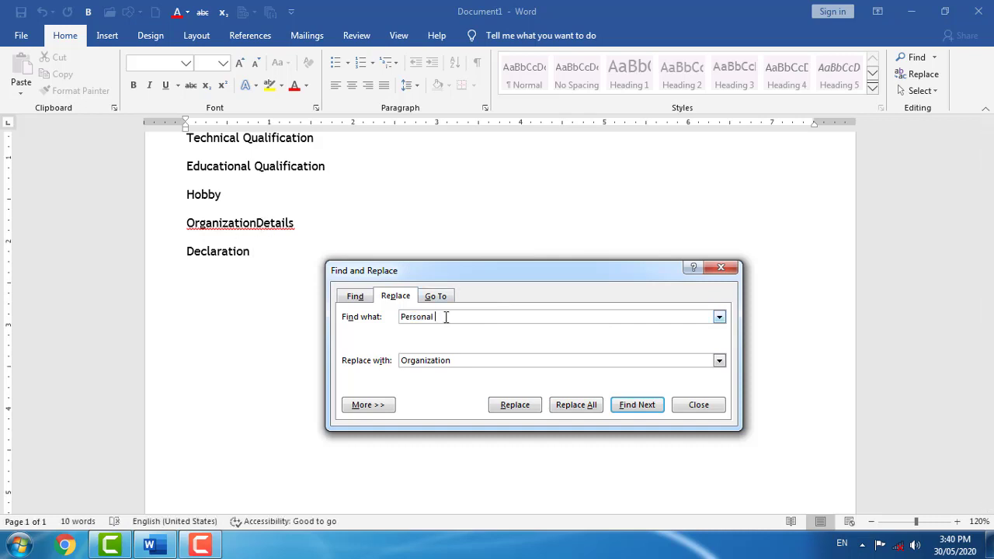
text(Details)
click(571, 406)
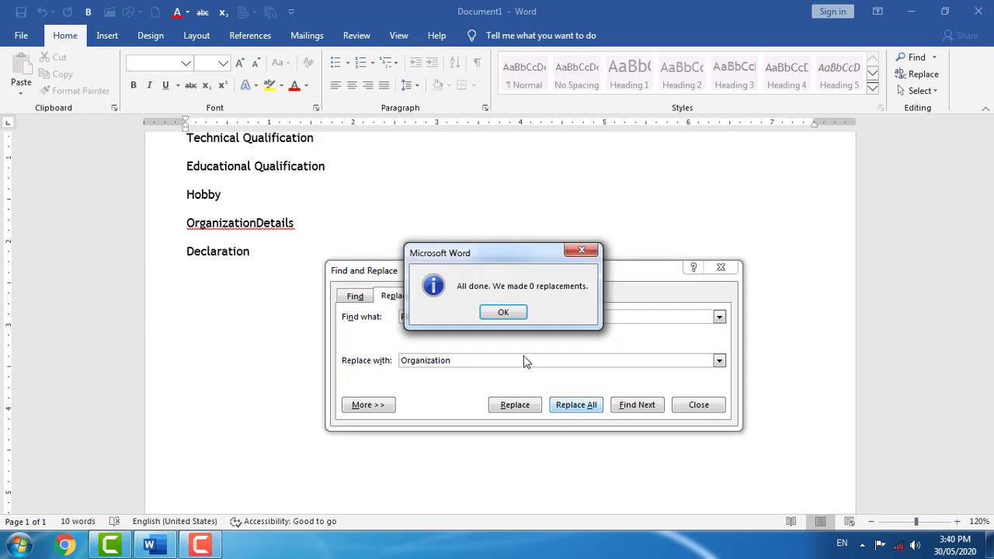
click(502, 313)
Insert the missing space between "Organization" and "Details", rerun the replacement for all occurrences, and close Find and Replace.
click(271, 235)
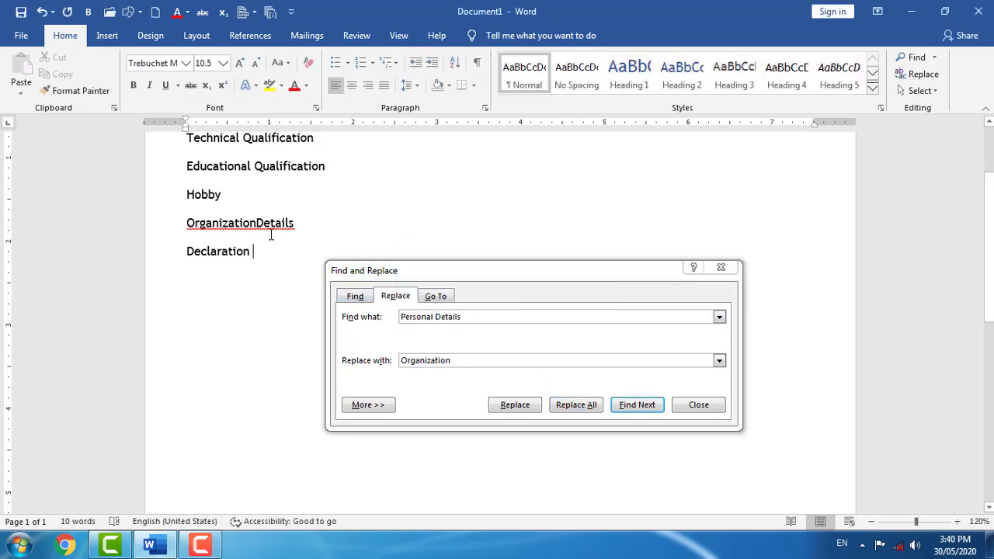
click(257, 225)
click(588, 410)
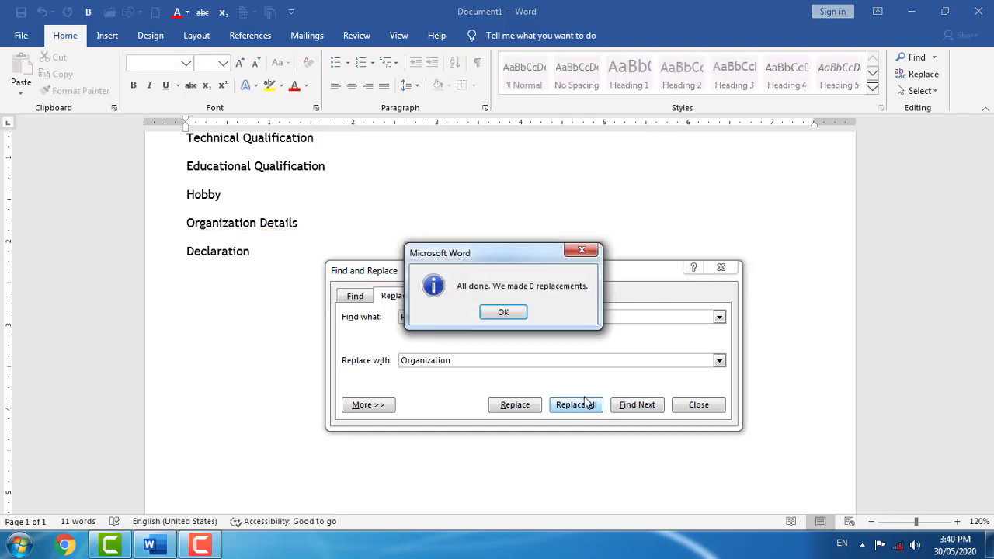
click(506, 311)
click(698, 405)
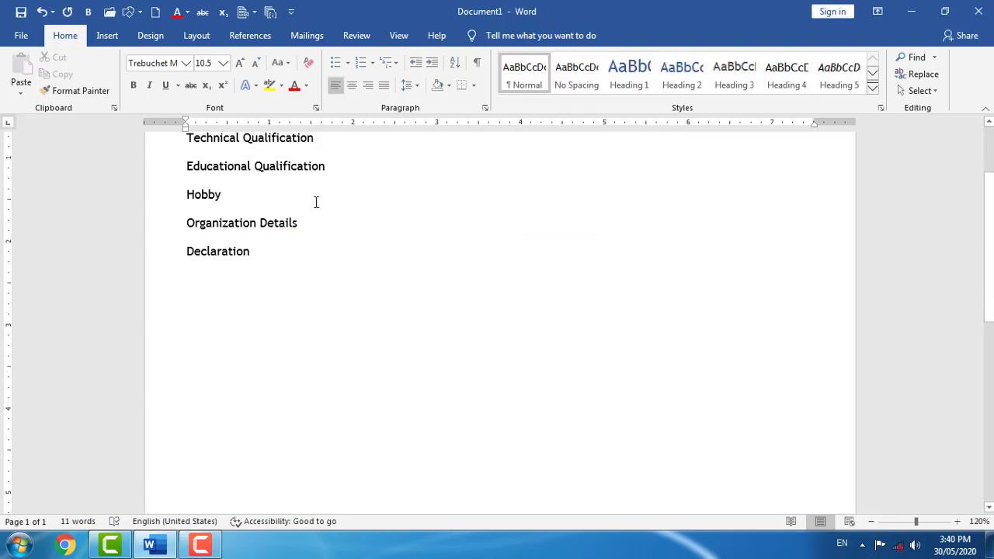
Colour the "Career Objective" title red.
scroll(337, 225, up, 3)
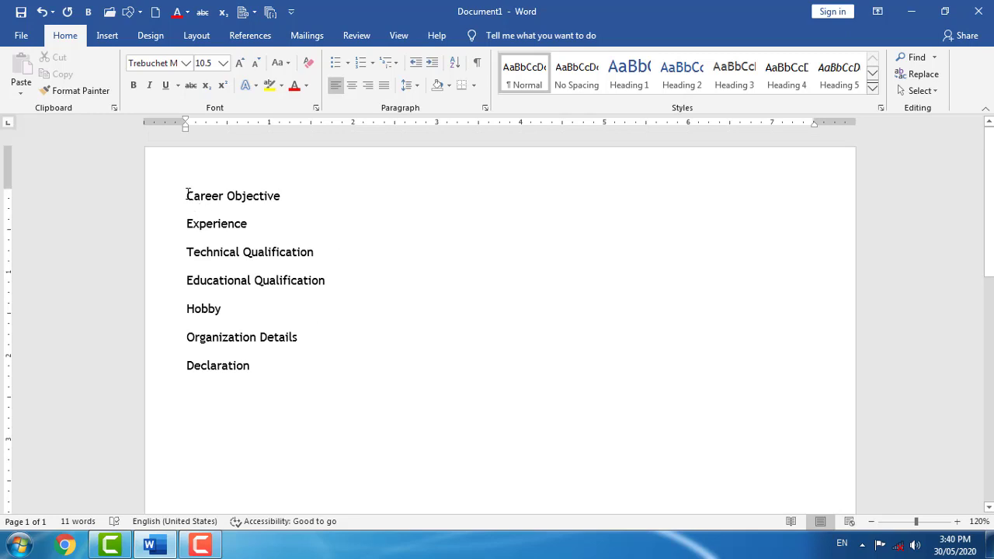
drag(188, 194, 299, 210)
click(306, 86)
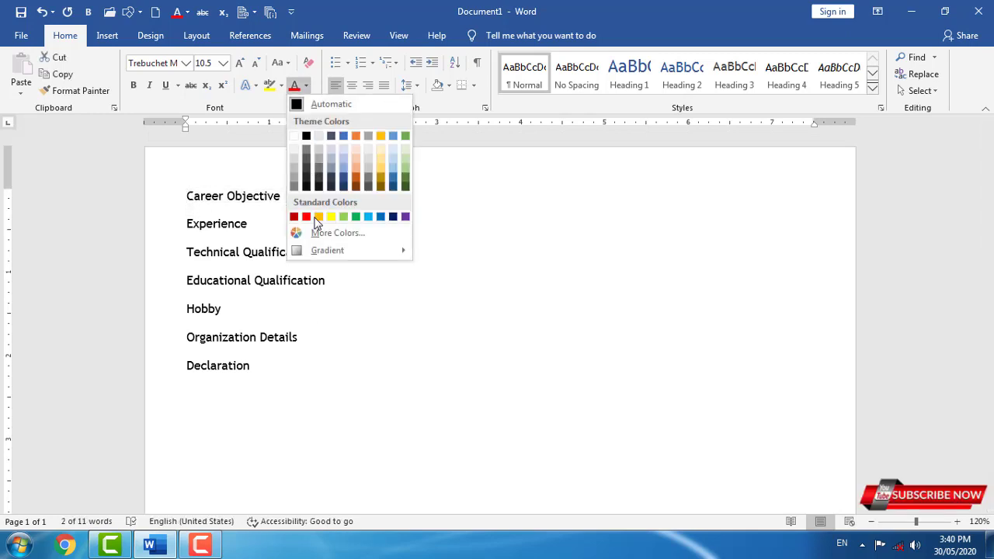
click(294, 217)
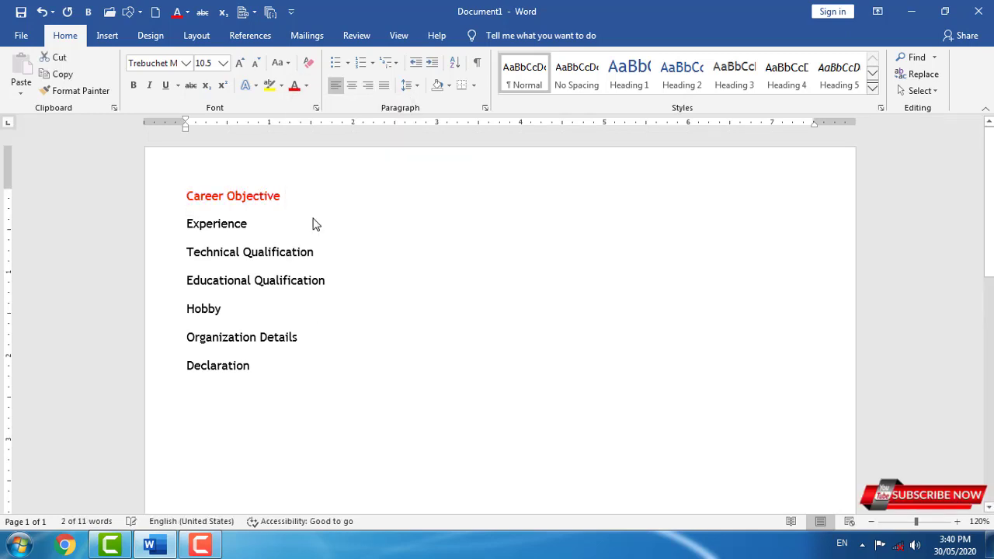
Colour the "Educational Qualification" and "Organization Details" titles red.
click(120, 279)
click(306, 85)
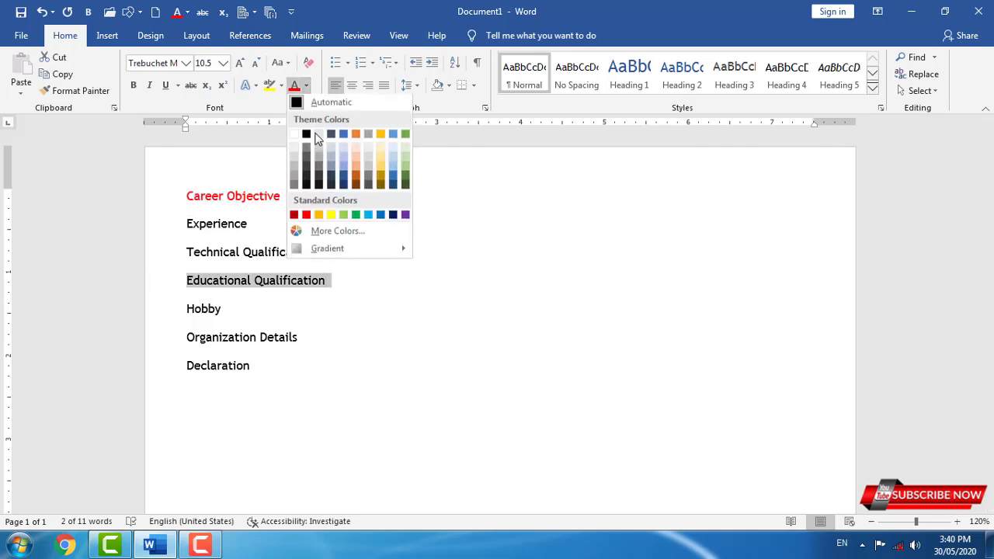
click(306, 216)
click(160, 338)
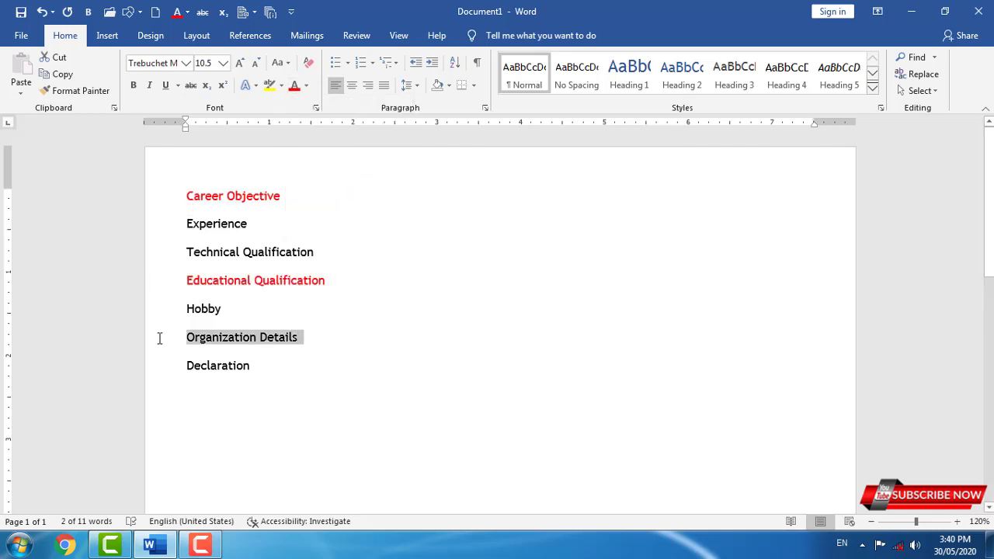
click(306, 86)
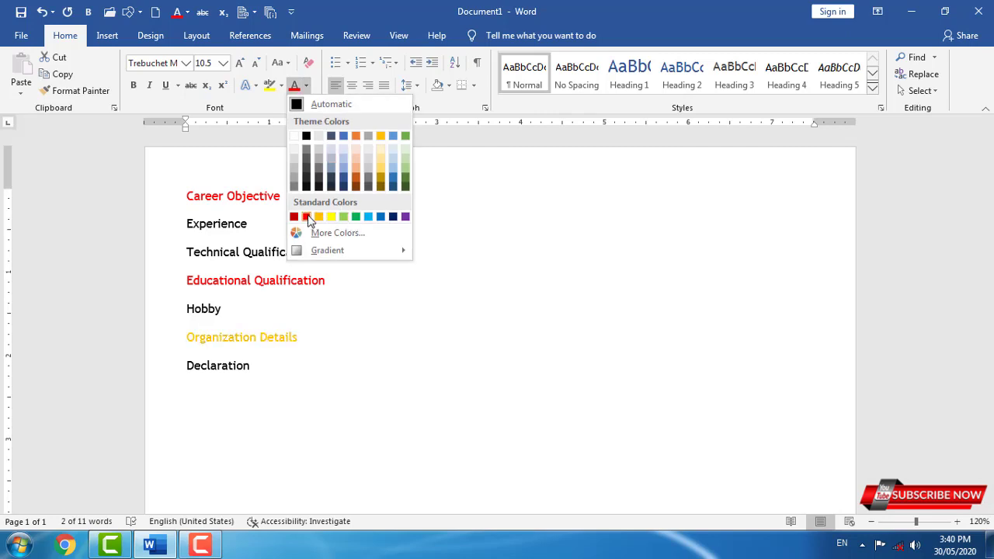
click(308, 217)
click(297, 339)
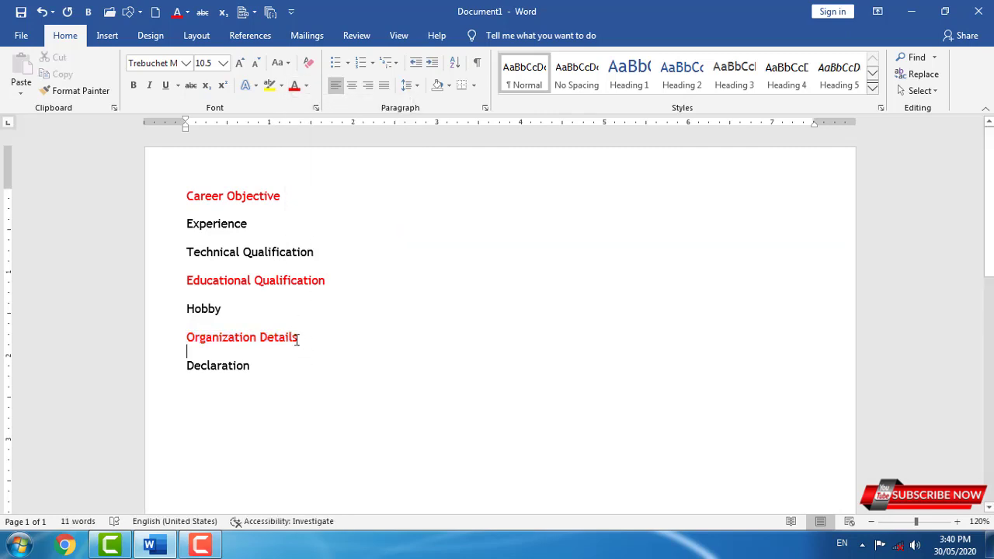
Select the three red titles together and set their font to Times New Roman.
click(162, 337)
ctrl+click(196, 282)
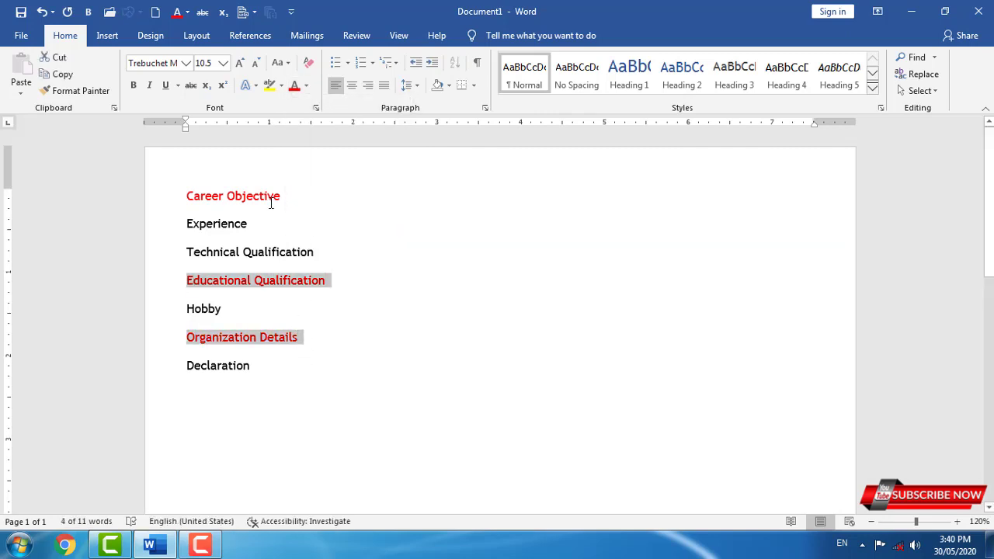
ctrl+click(200, 194)
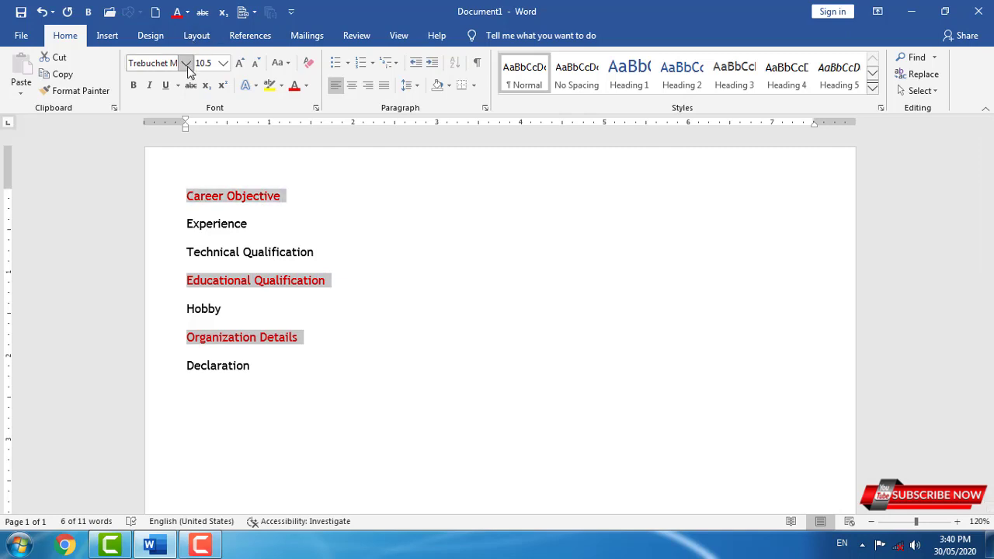
click(187, 63)
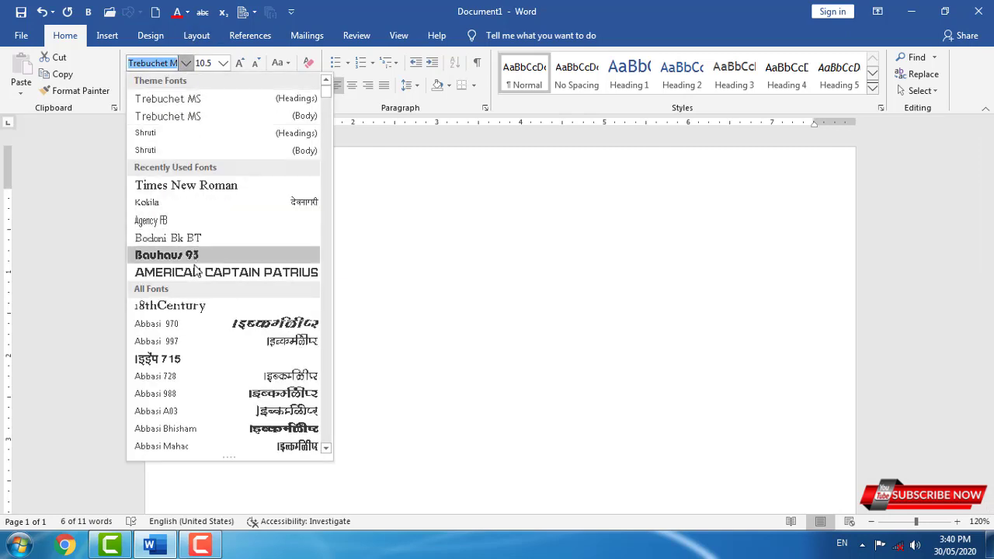
click(187, 185)
click(352, 282)
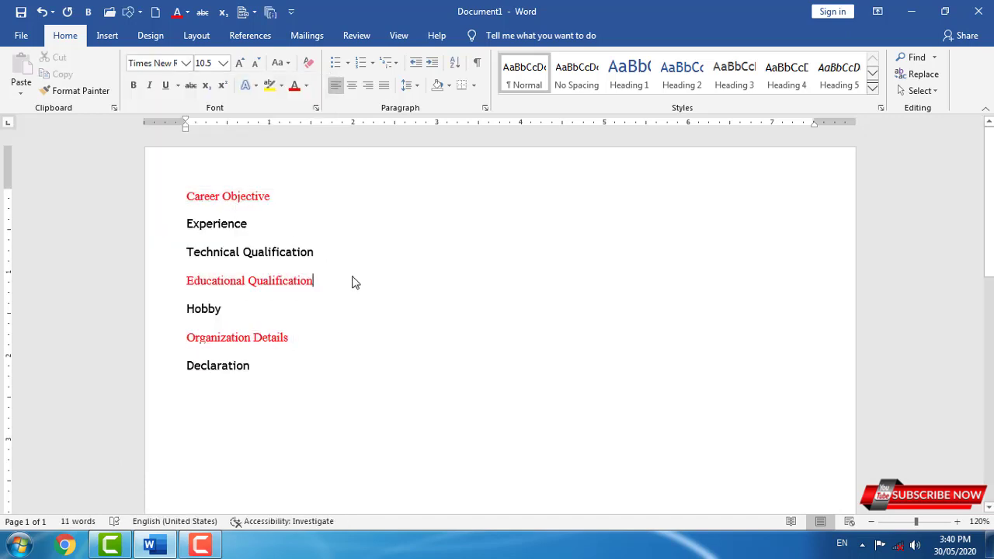
Select the entire document content, delete it, and undo the deletion.
click(924, 93)
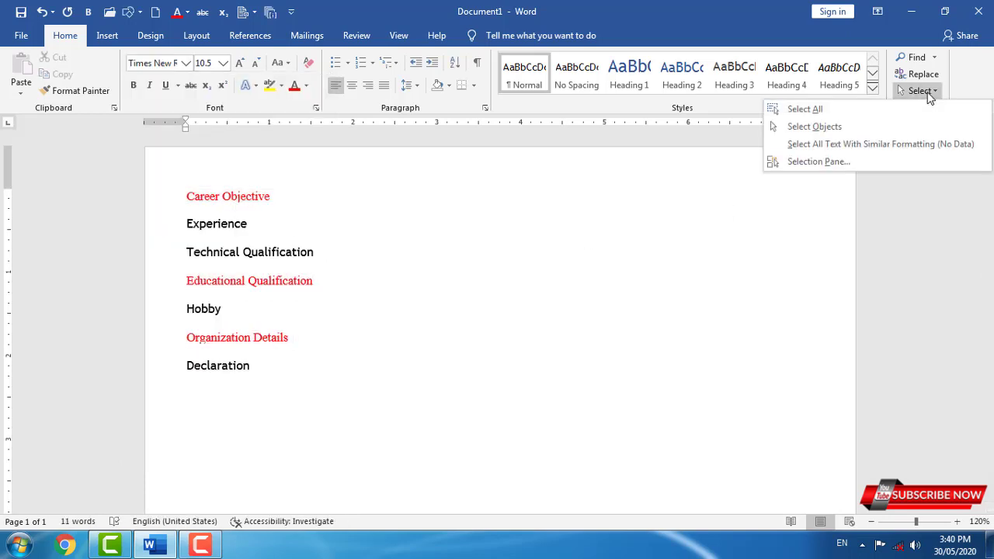
click(828, 114)
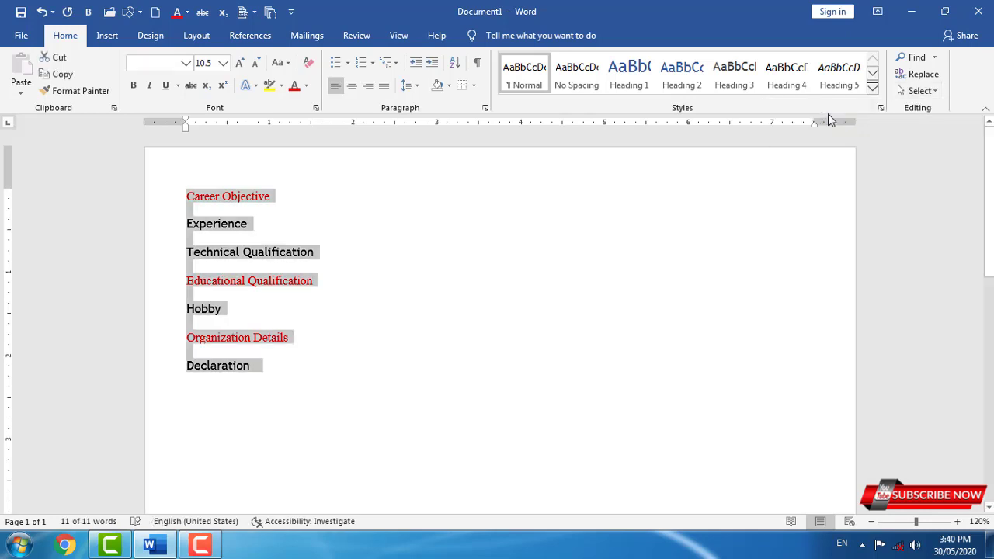
key(Delete)
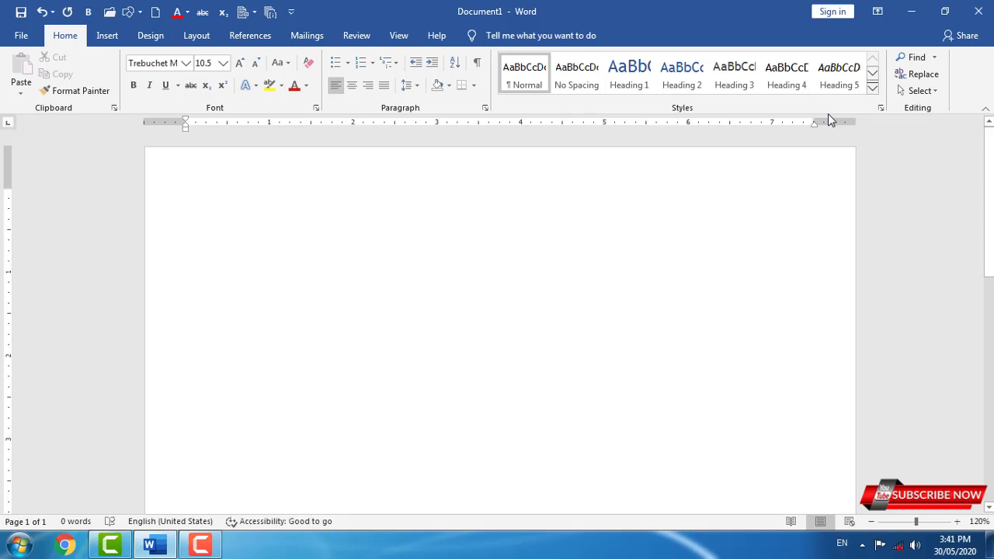
key(ctrl+z)
click(571, 288)
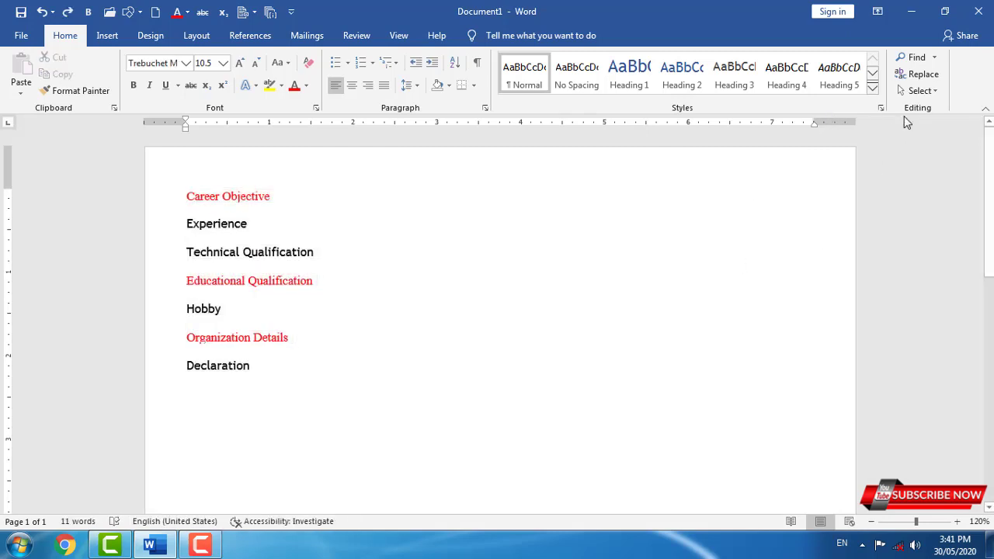
Draw a left-right-up block arrow about 1.61" high and 1.85" wide and place it at the "Declaration" title.
click(921, 93)
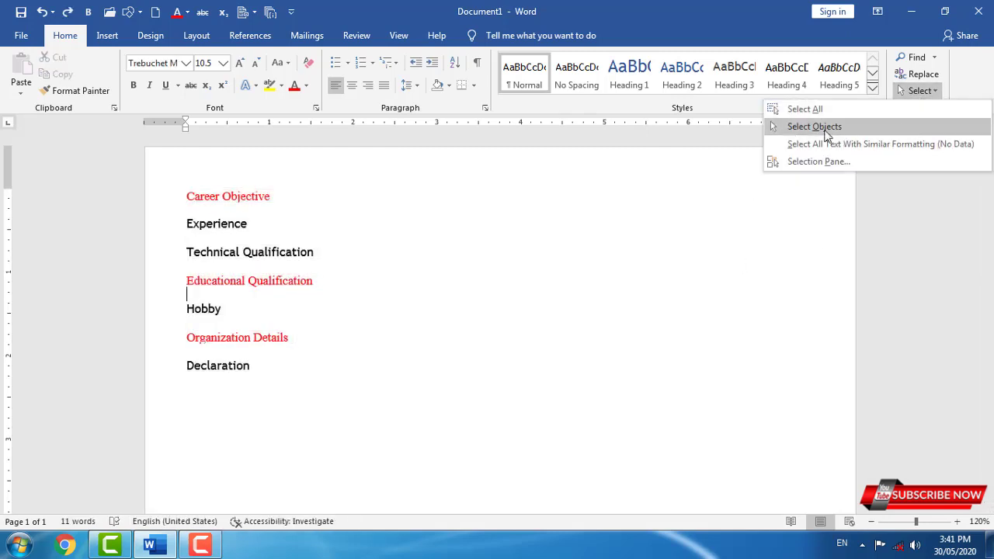
click(446, 326)
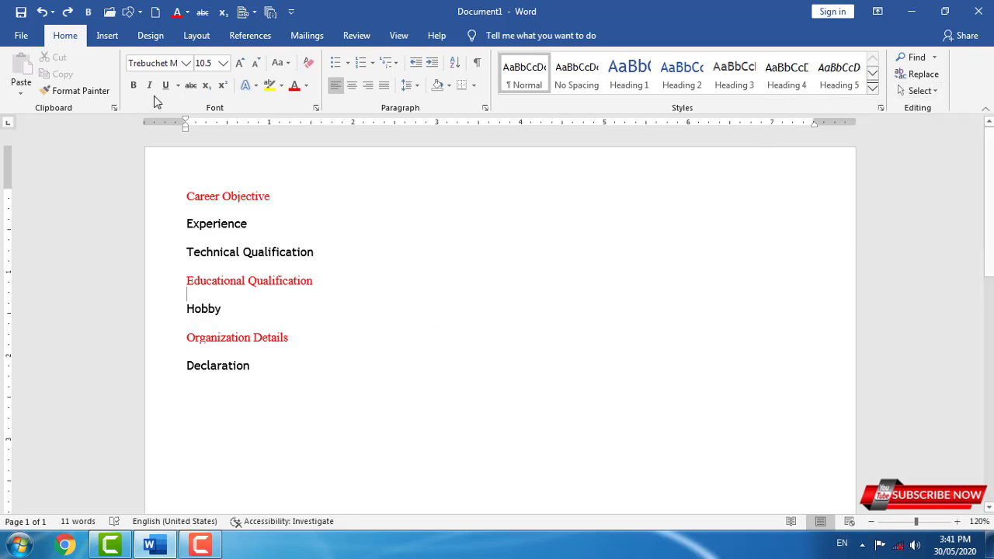
click(107, 36)
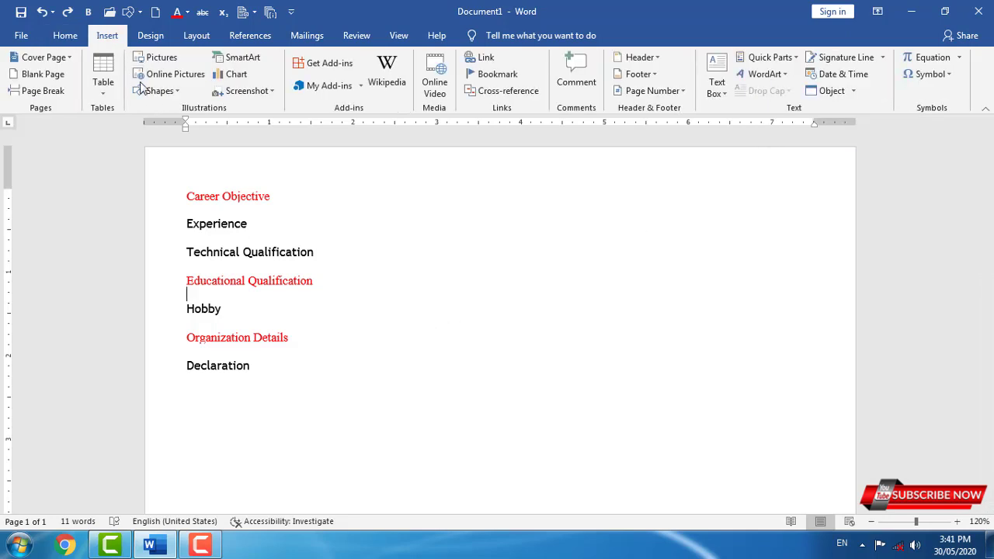
click(160, 91)
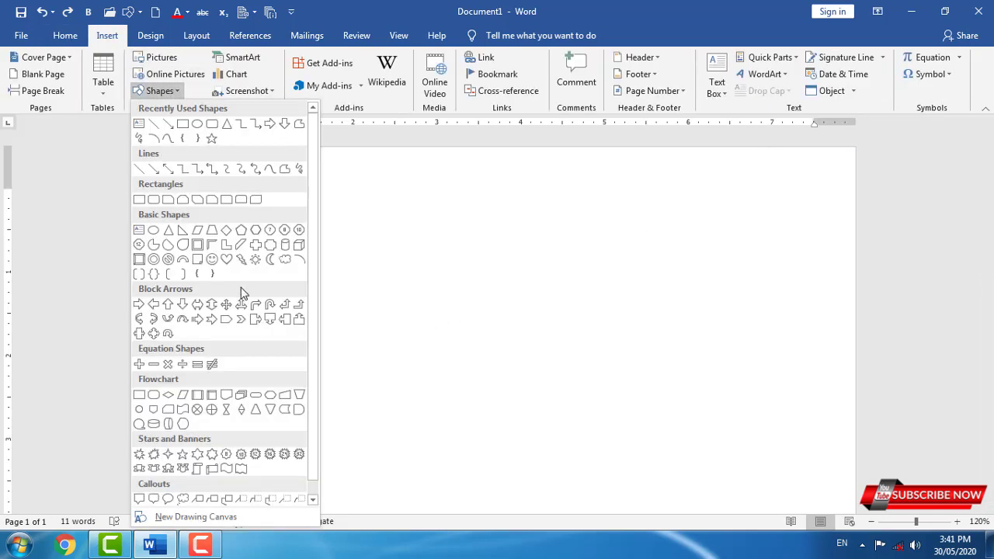
click(243, 292)
drag(458, 263, 614, 398)
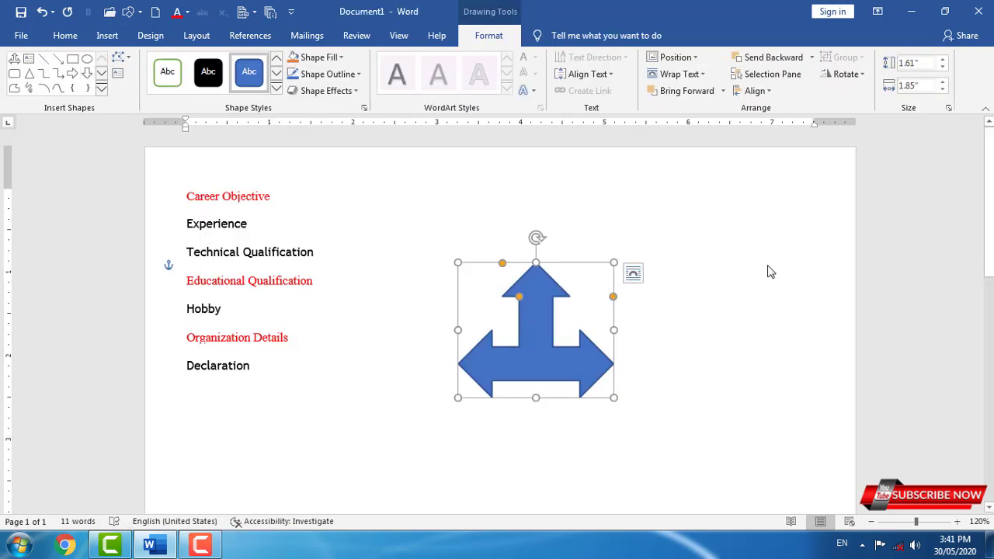
key(ctrl+z)
scroll(497, 350, down, 3)
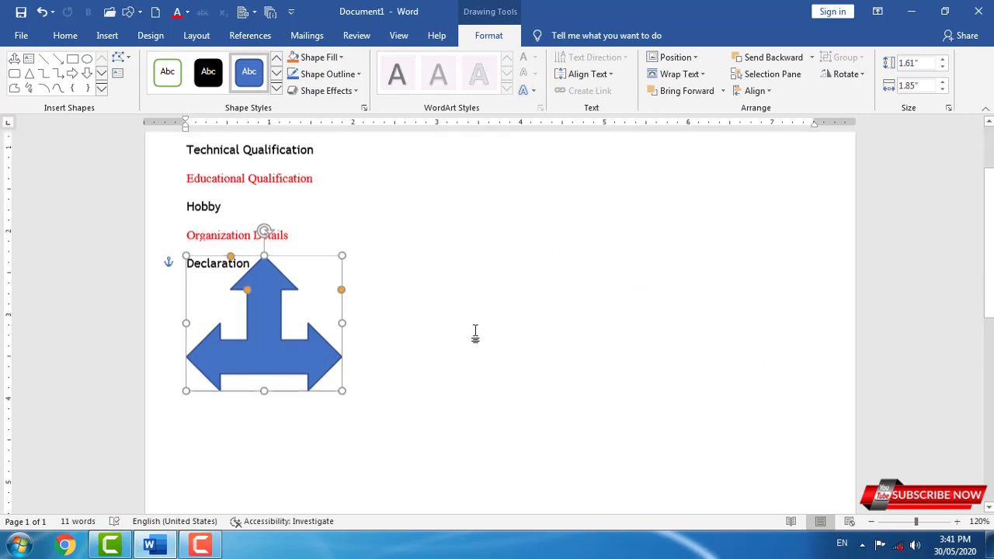
Draw a large right block arrow beside the titles and a right brace below it, between the two arrows.
click(71, 73)
drag(490, 192, 644, 338)
drag(396, 357, 483, 461)
click(771, 297)
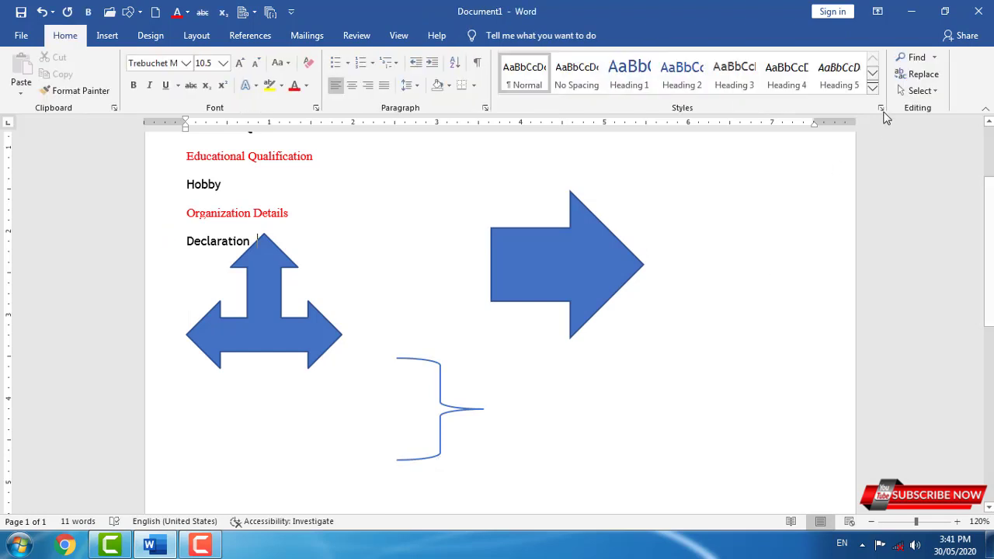
Turn on Select Objects mode and select the right arrow, the three-way arrow and the brace in turn.
click(918, 90)
click(814, 126)
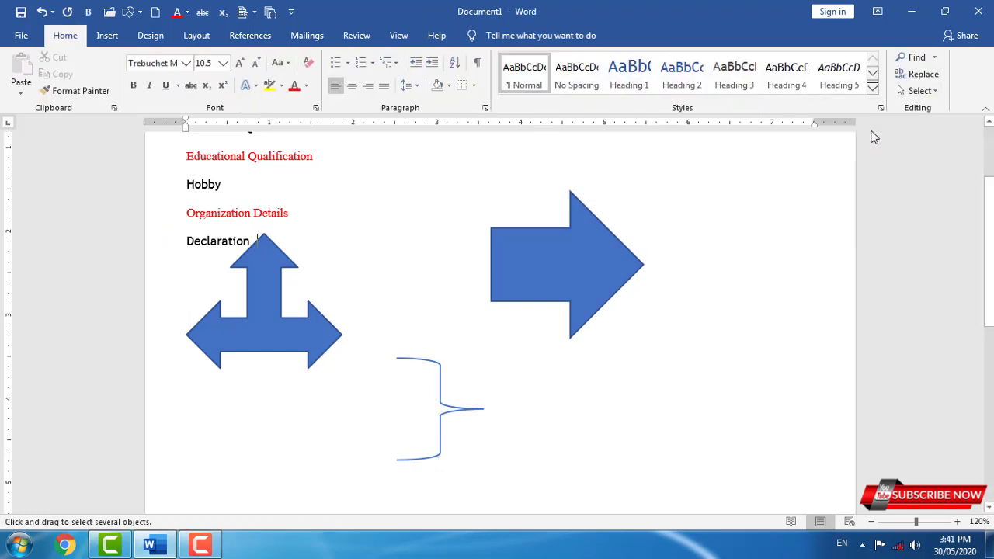
click(918, 90)
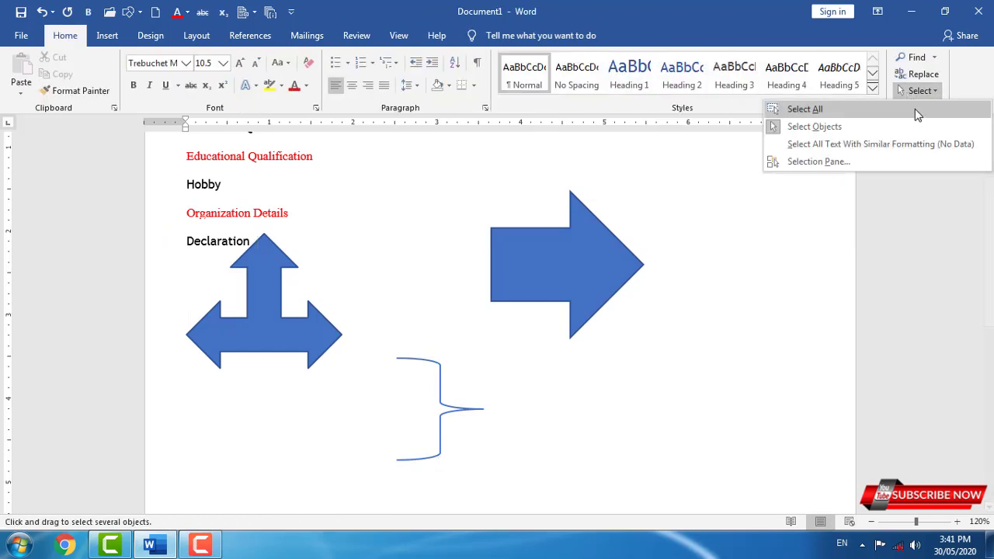
click(562, 300)
click(562, 298)
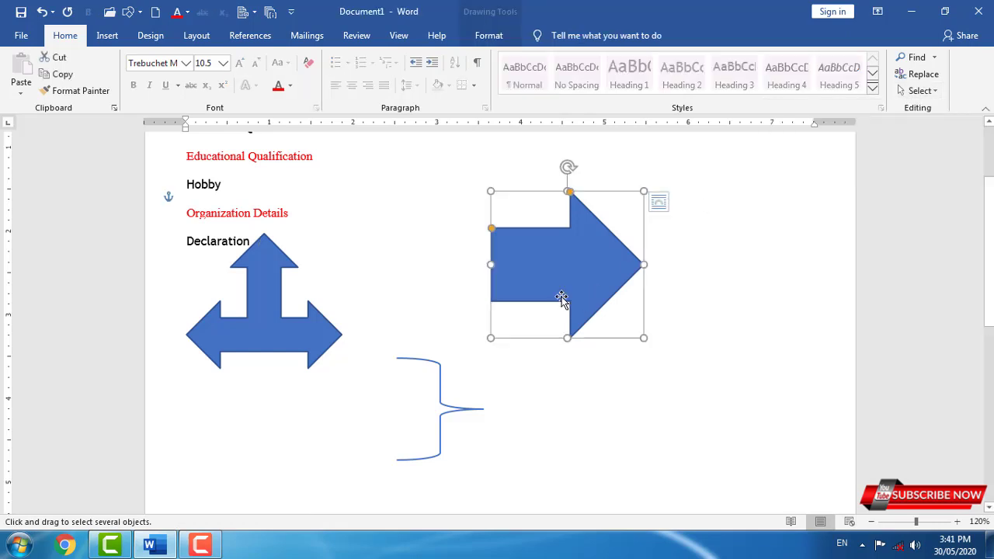
click(313, 326)
click(437, 381)
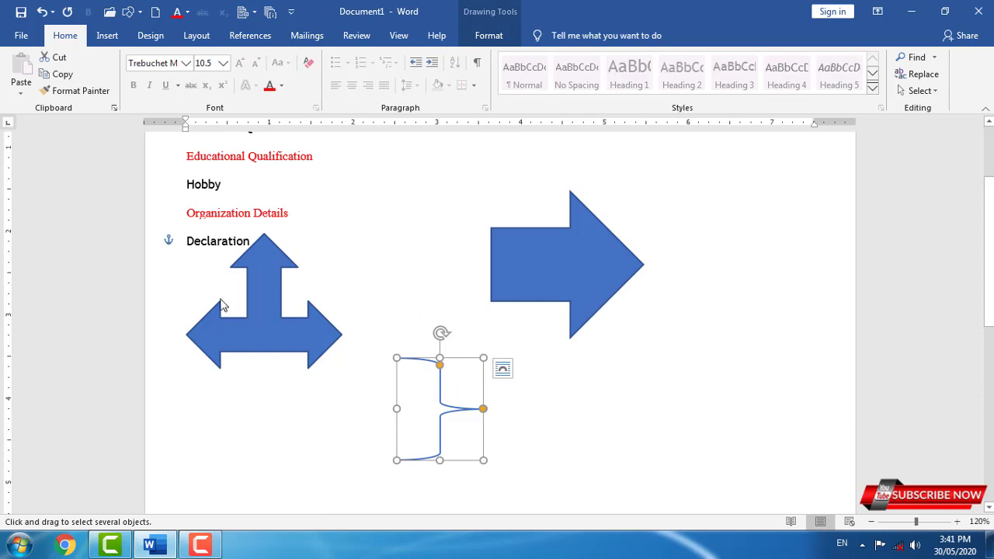
Shrink the three-way arrow to about 0.22" square and place it within the word "Declaration" with Behind Text wrapping.
click(279, 325)
drag(341, 369, 205, 248)
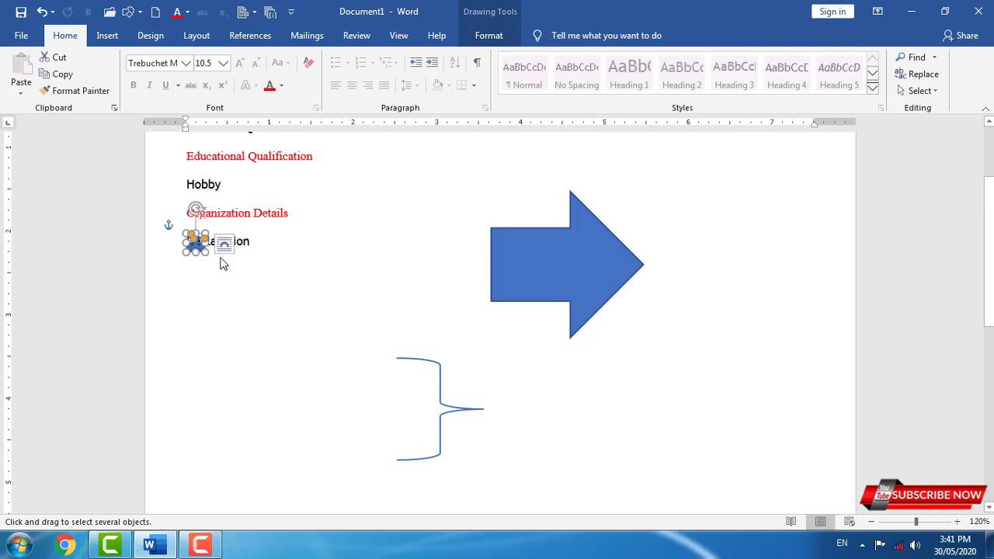
click(490, 36)
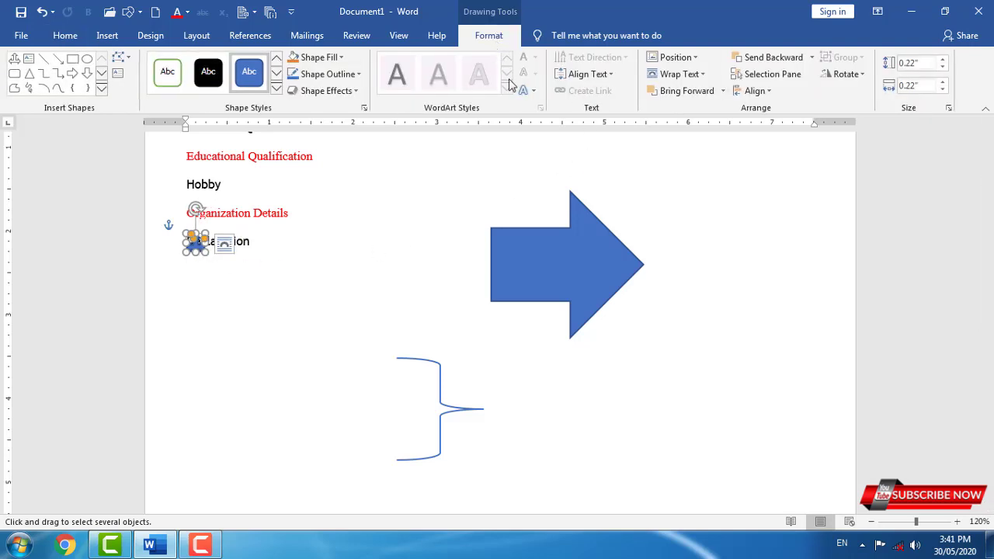
click(675, 74)
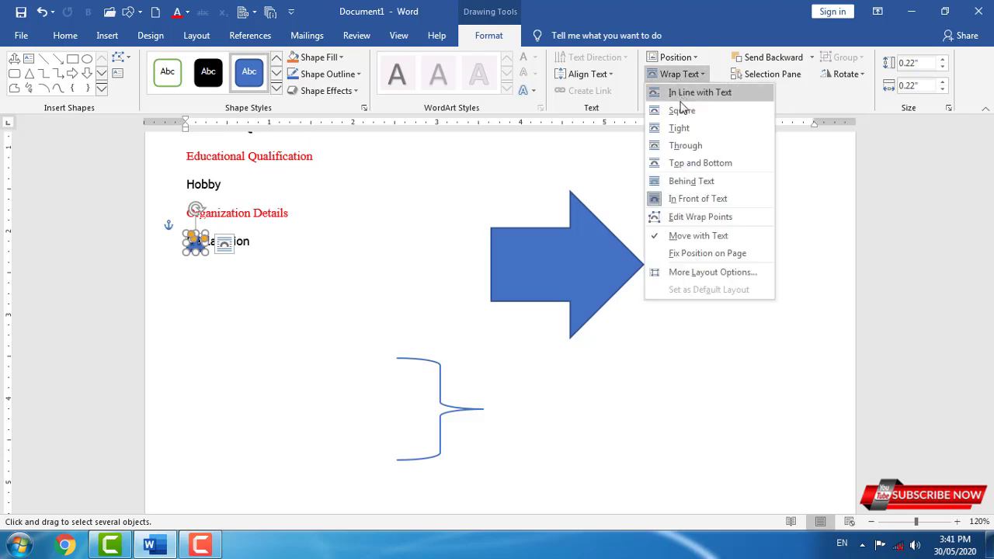
click(701, 184)
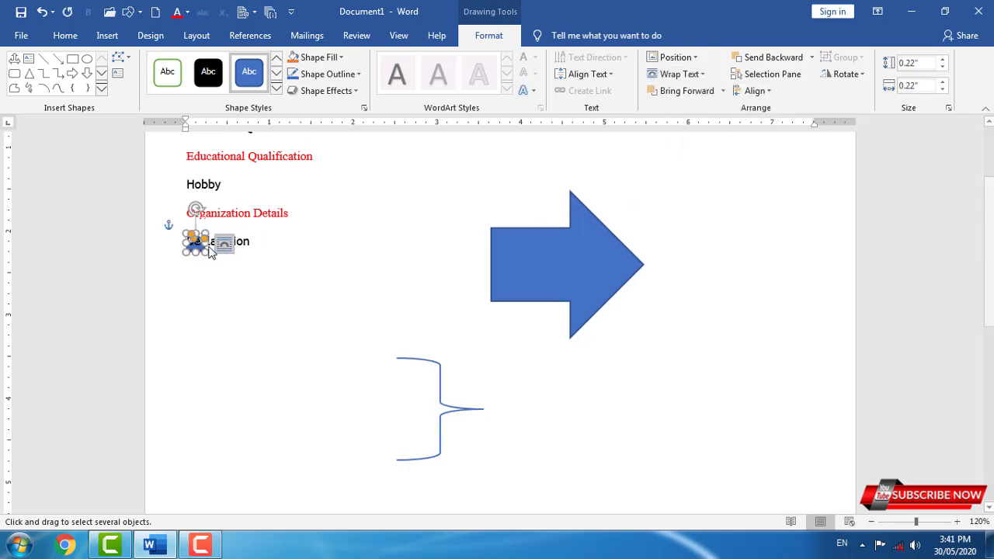
drag(200, 244, 209, 242)
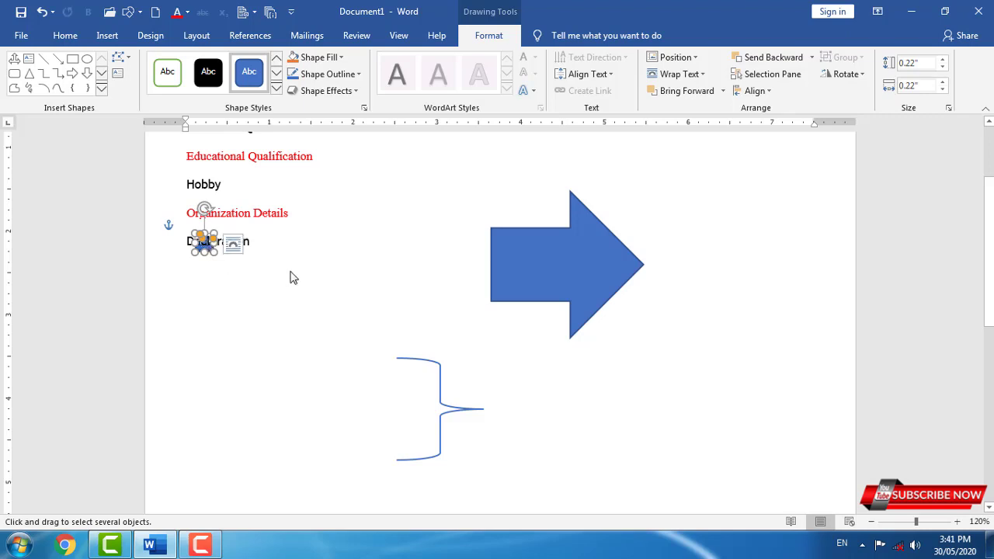
Leave object selection mode and try selecting the small arrow behind "Declaration" with the normal text cursor.
click(257, 241)
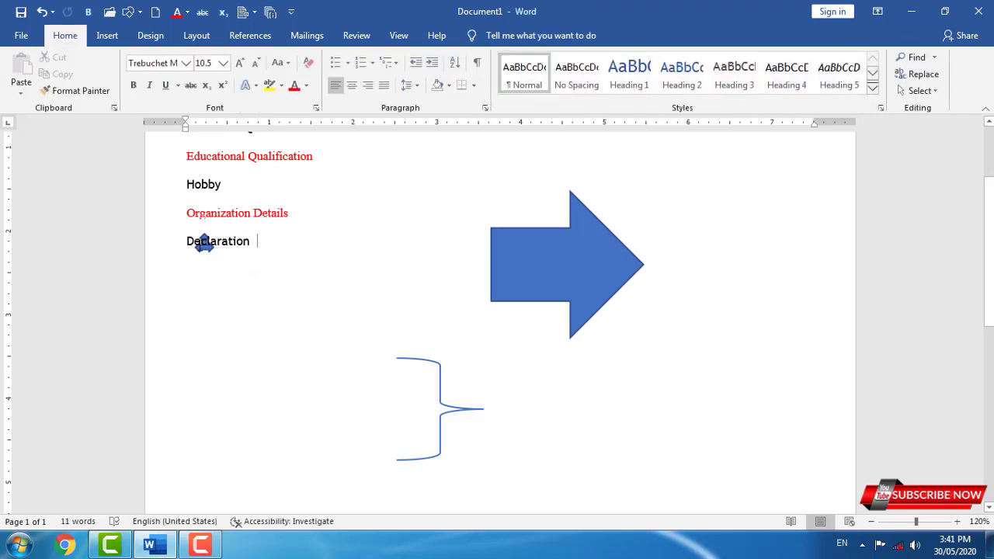
click(209, 251)
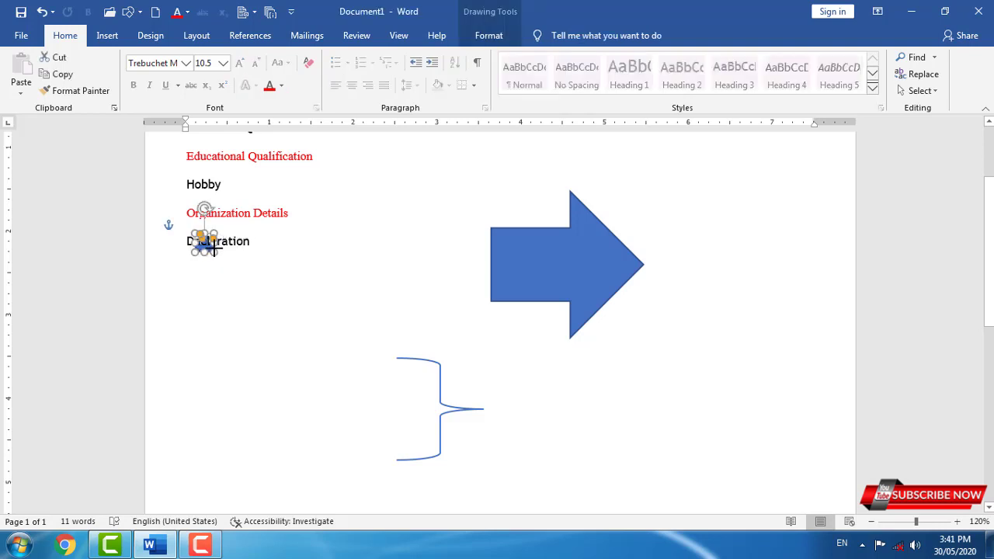
key(Escape)
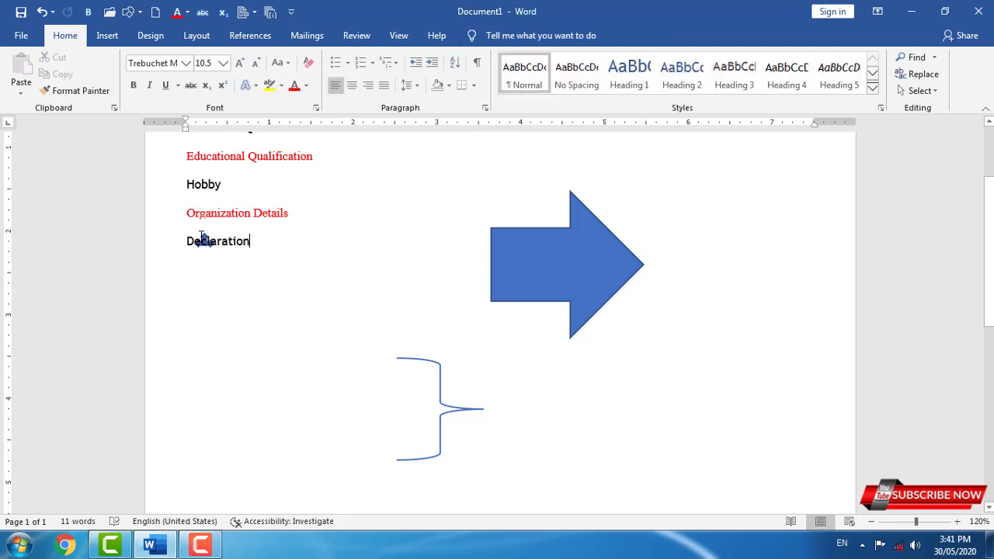
Use Select Objects mode to pick the small arrow behind "Declaration", and place it enlarged in the blank area beside the word.
click(919, 90)
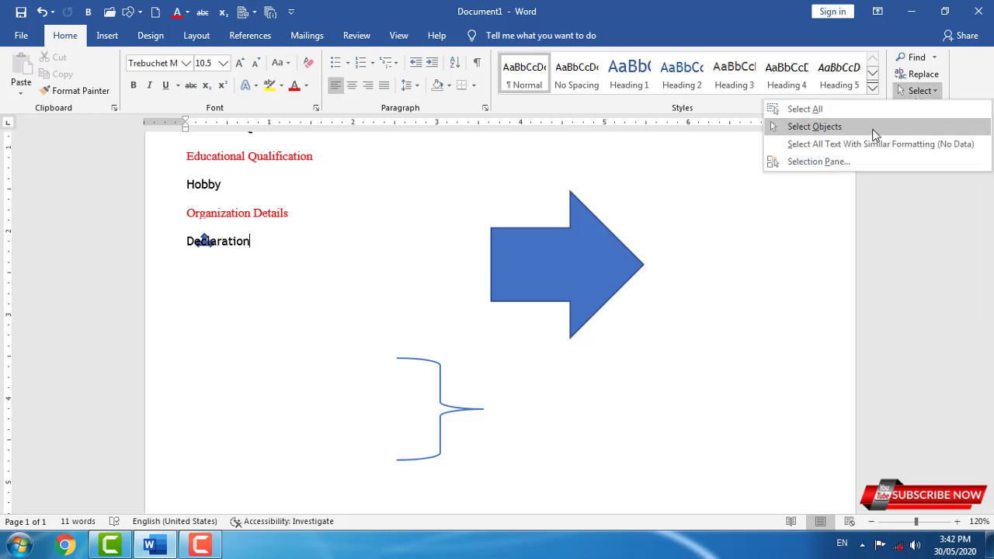
click(815, 127)
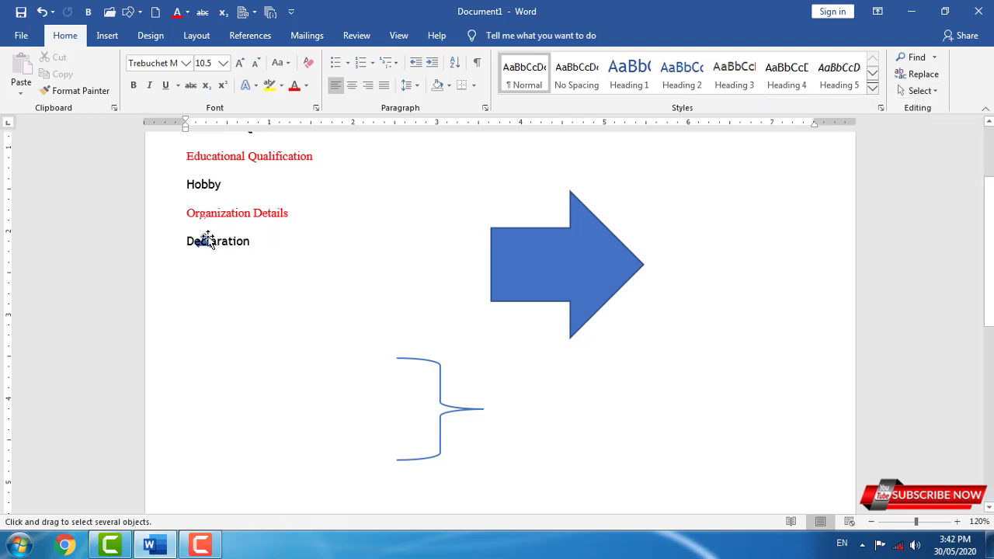
click(206, 239)
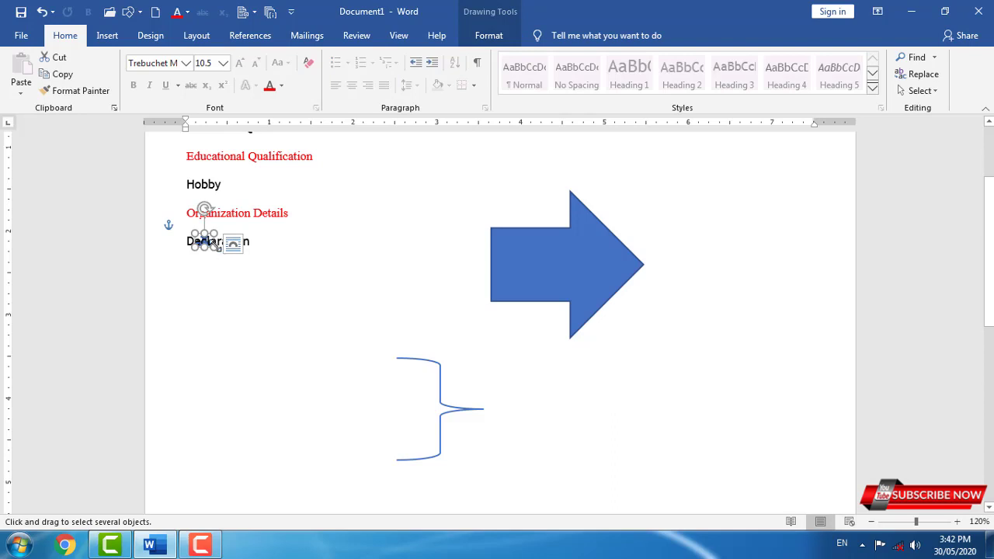
drag(218, 247, 386, 249)
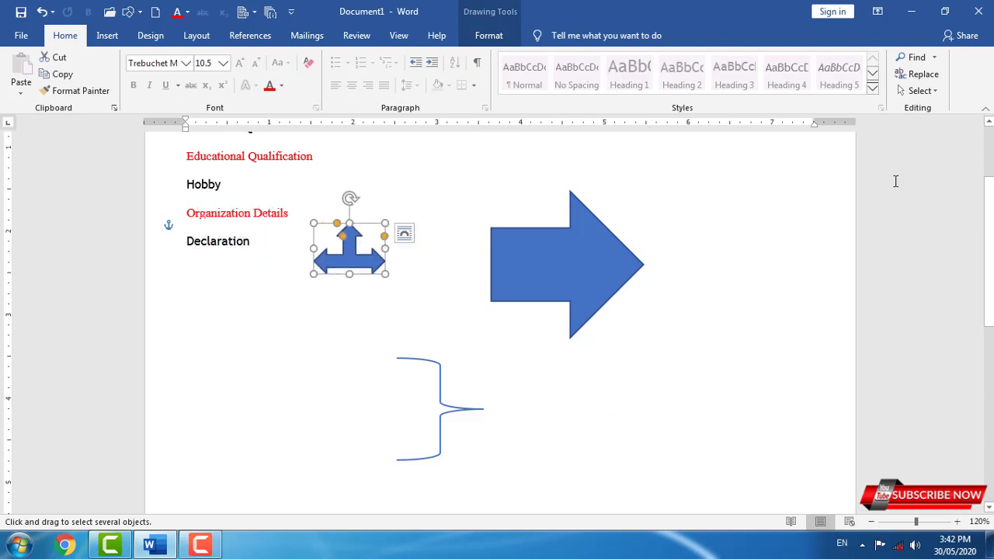
click(404, 233)
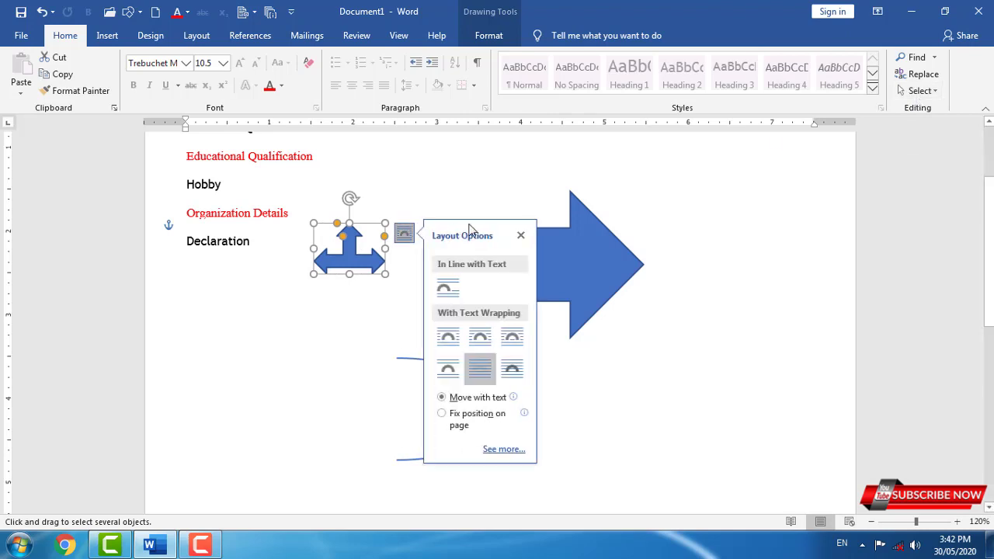
click(919, 90)
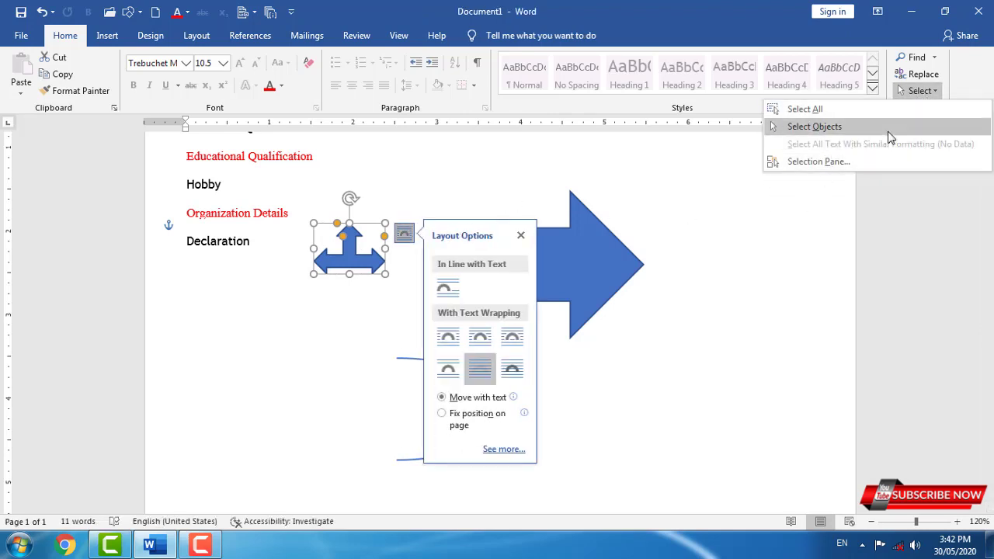
click(697, 262)
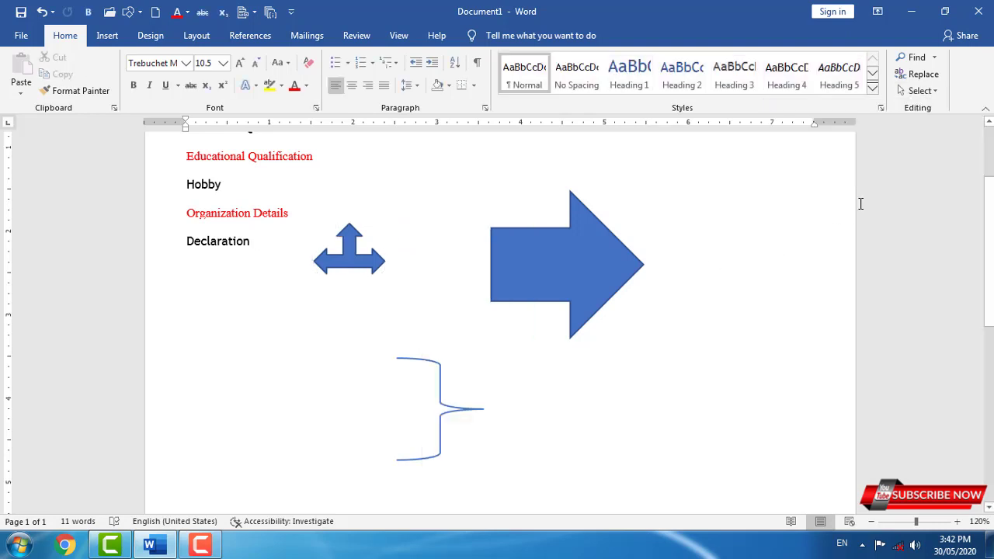
Select all the text and shapes in the document at once, and clear the selection.
click(924, 92)
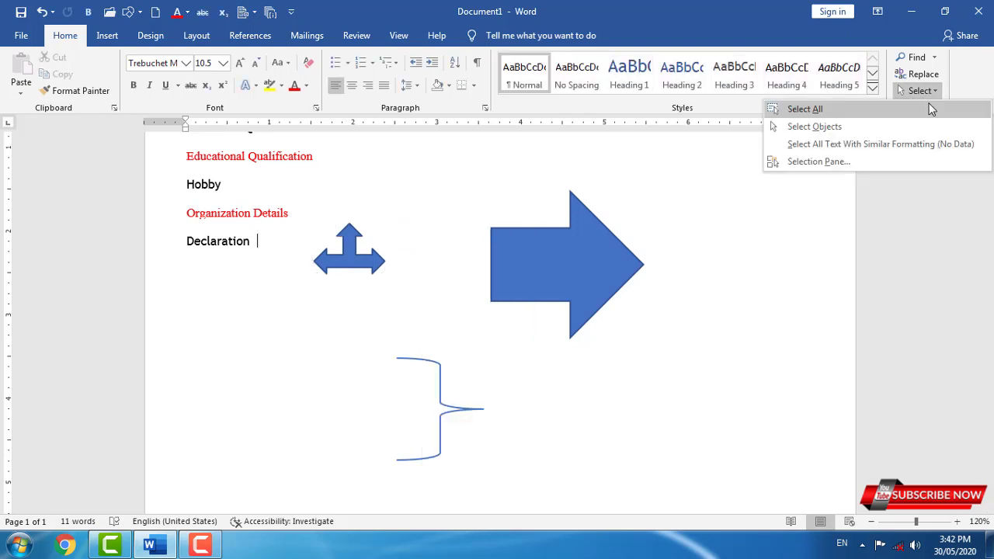
click(909, 144)
scroll(691, 320, up, 3)
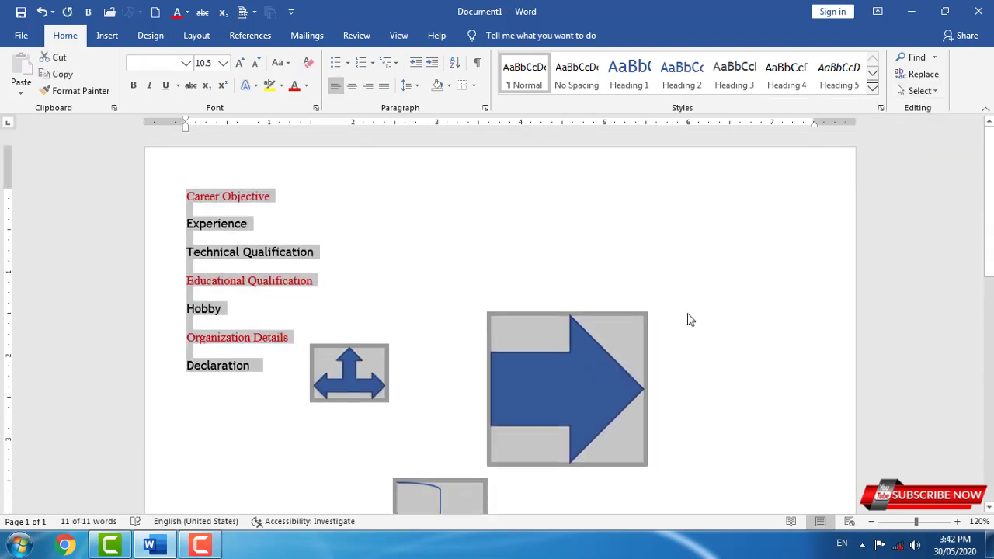
click(684, 315)
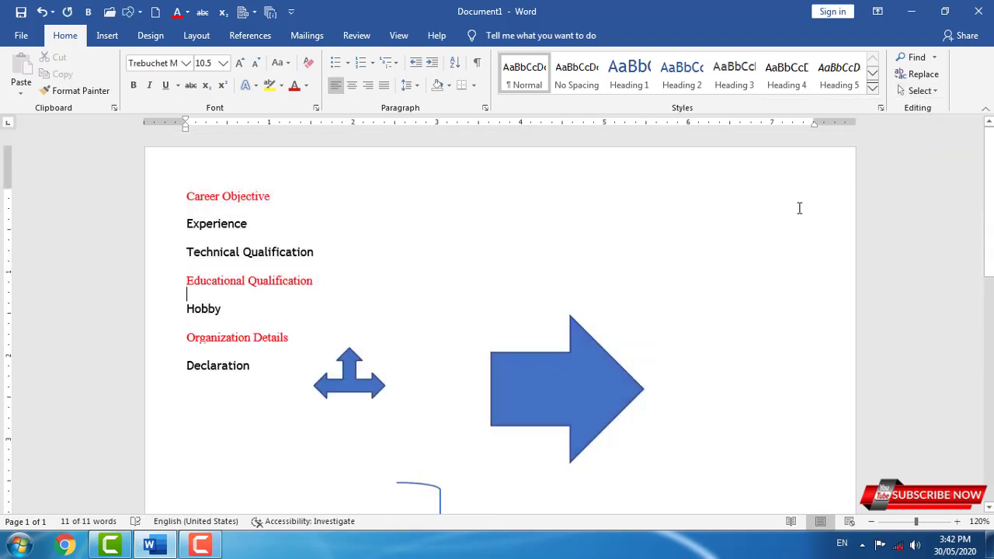
Display the Selection pane, pick "Arrow: Right 2" from its object list and delete that arrow.
click(920, 90)
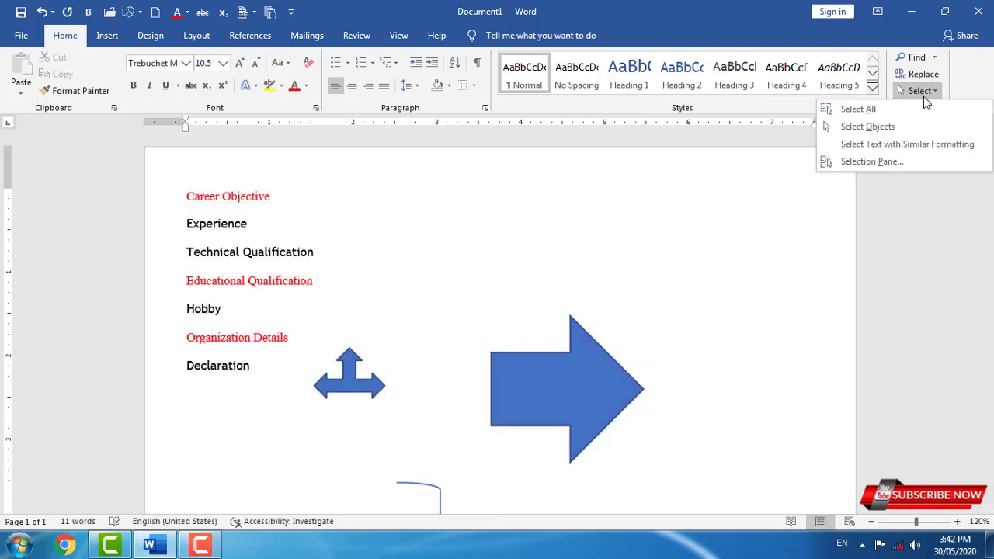
click(887, 161)
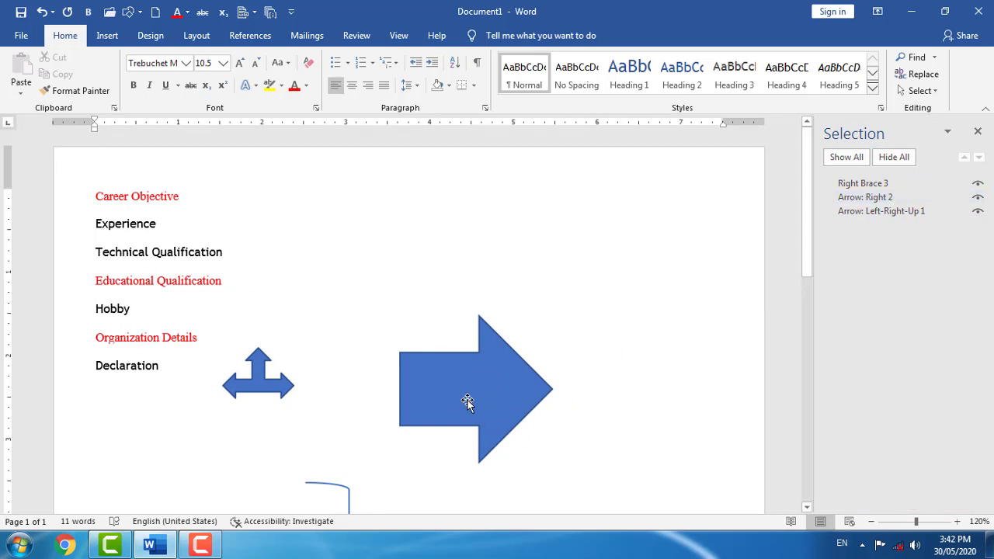
click(868, 197)
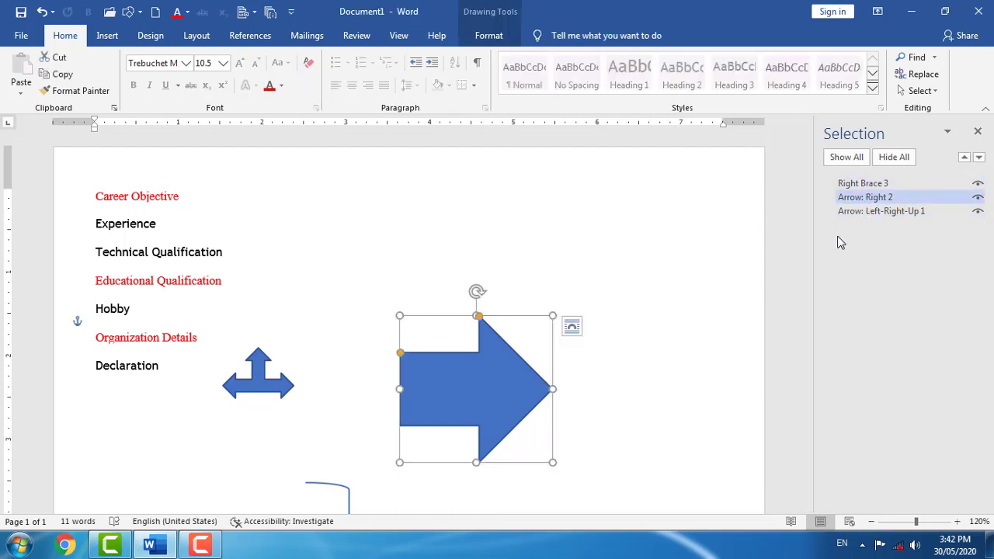
key(Delete)
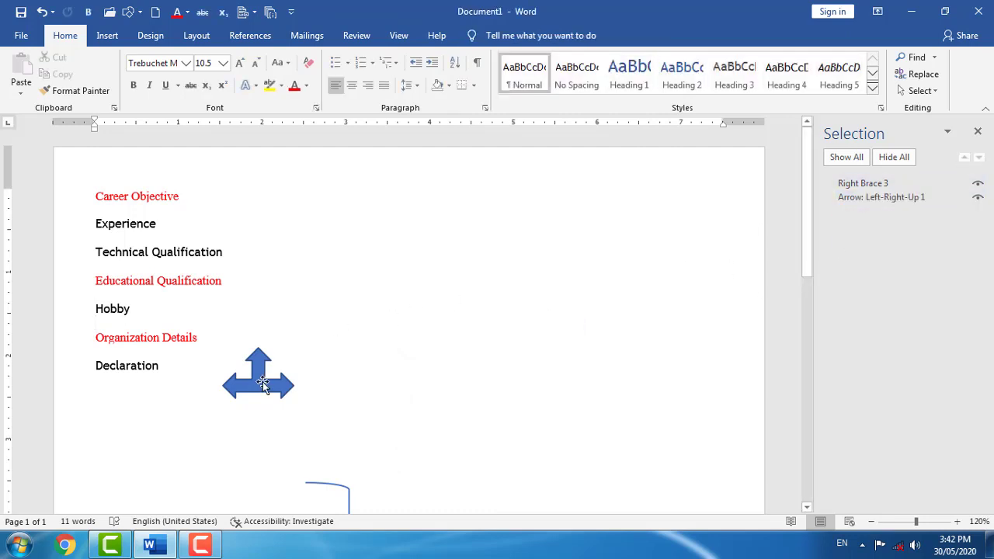
Select the three-way arrow beside "Declaration" on the page.
click(259, 371)
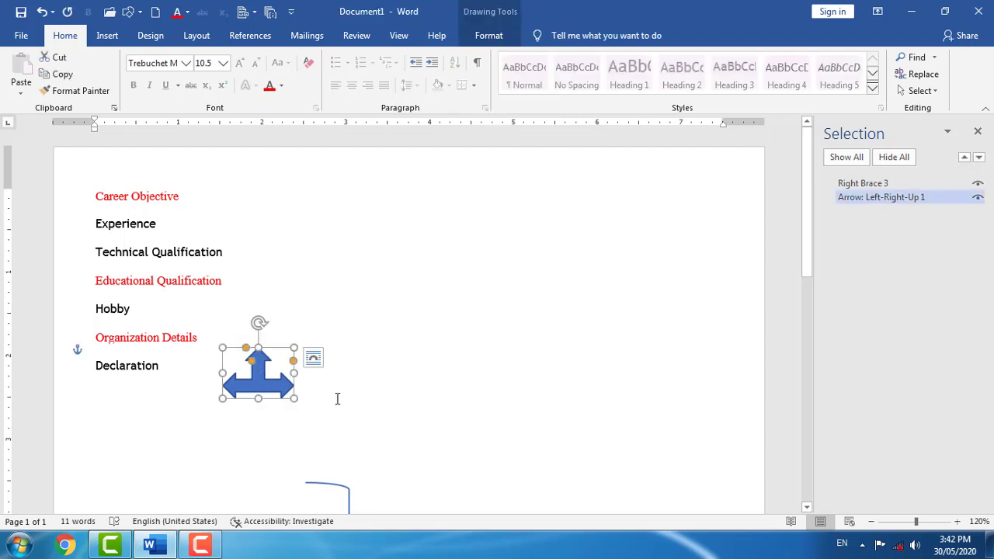